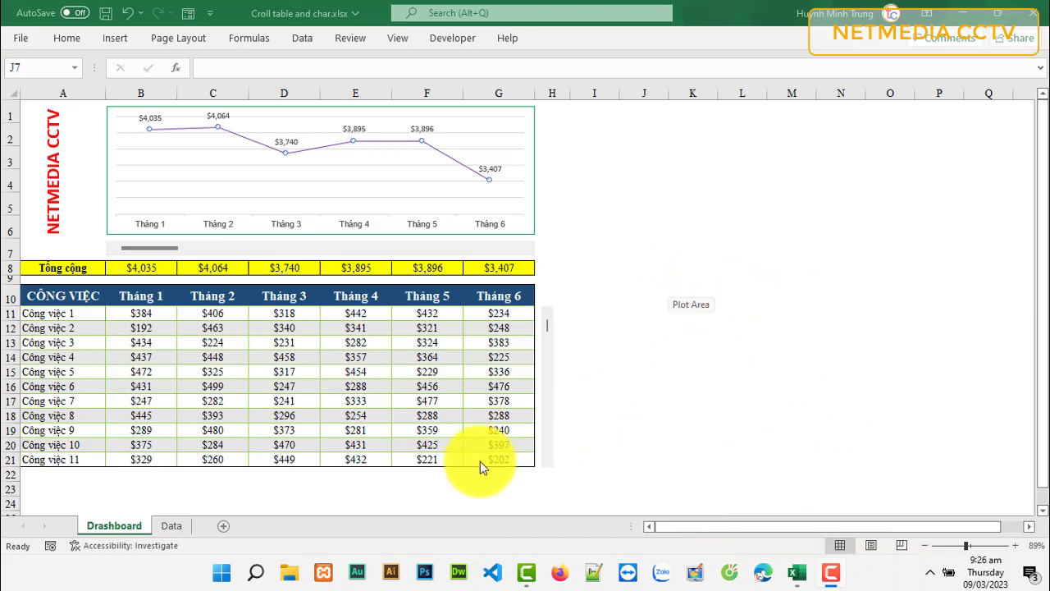
- Switch to the Data sheet showing Công việc 1–20 across Tháng 1–12
{"action": "left_click", "coordinate": [125, 530]}
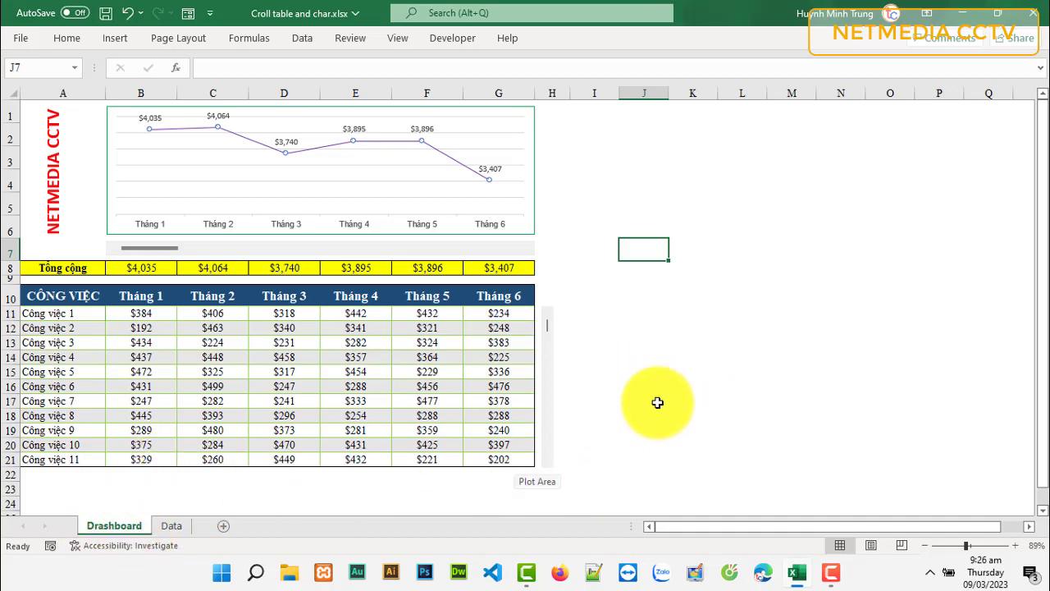
{"action": "left_click", "coordinate": [174, 526]}
- Back on Drashboard, page the months forward to Tháng 12, then back to Tháng 1–6
{"action": "scroll", "coordinate": [500, 352], "scroll_direction": "up", "scroll_amount": 2}
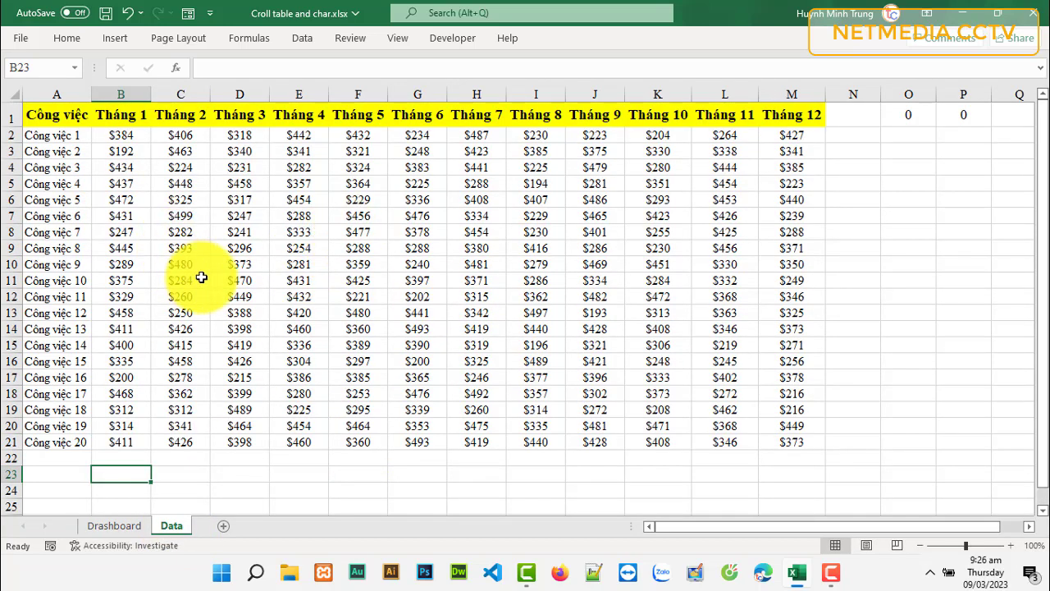
{"action": "key", "text": "ctrl+Page_Up"}
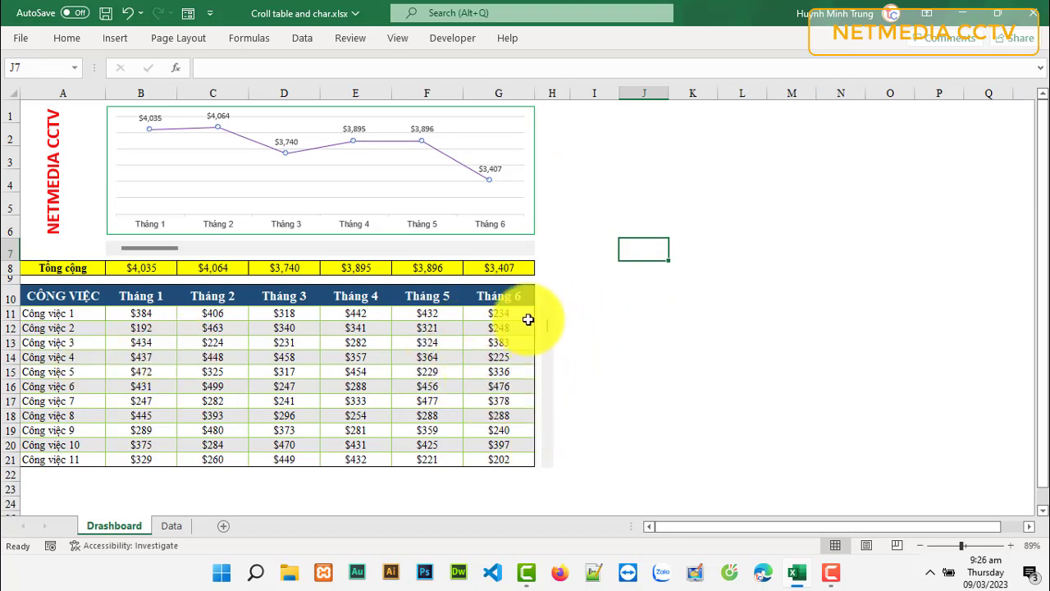
{"action": "left_click", "coordinate": [529, 250]}
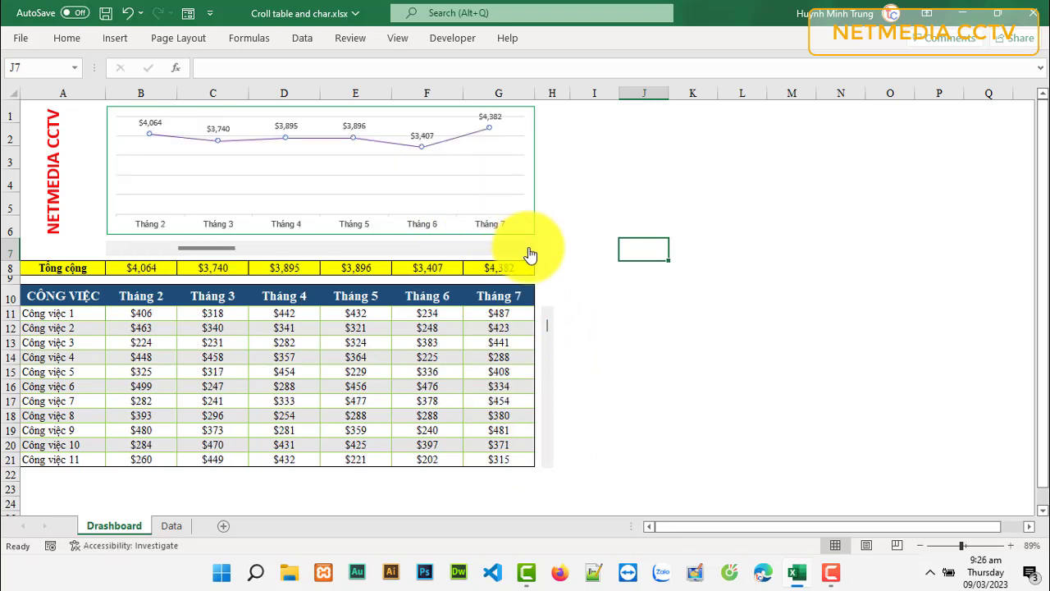
{"action": "left_click", "coordinate": [529, 251]}
{"action": "left_click", "coordinate": [529, 250]}
{"action": "left_click", "coordinate": [529, 250]}
{"action": "left_click", "coordinate": [529, 251]}
{"action": "left_click", "coordinate": [530, 251]}
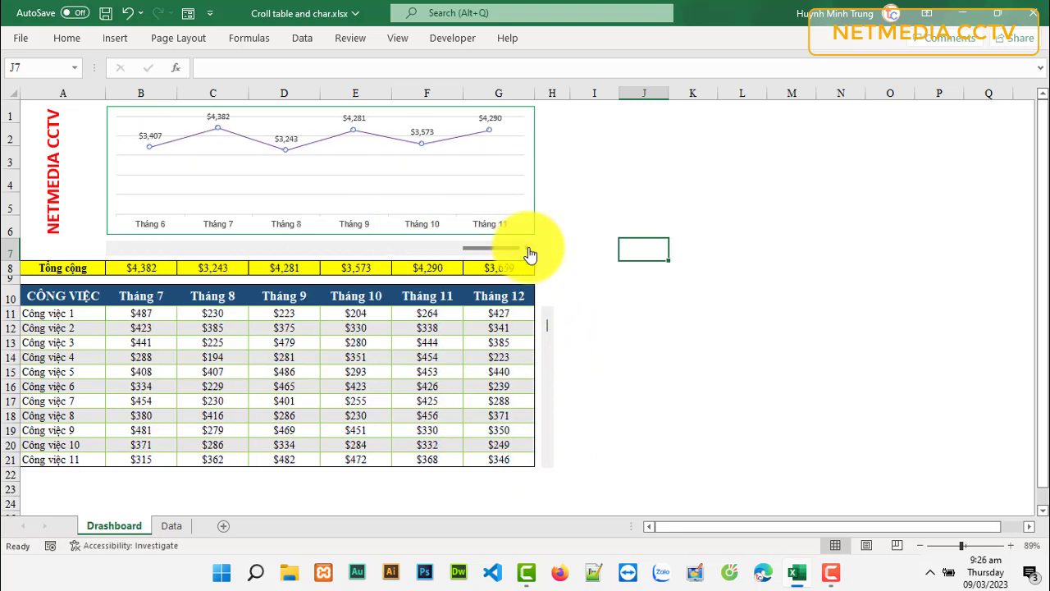
{"action": "left_click", "coordinate": [111, 251]}
{"action": "left_click", "coordinate": [111, 251]}
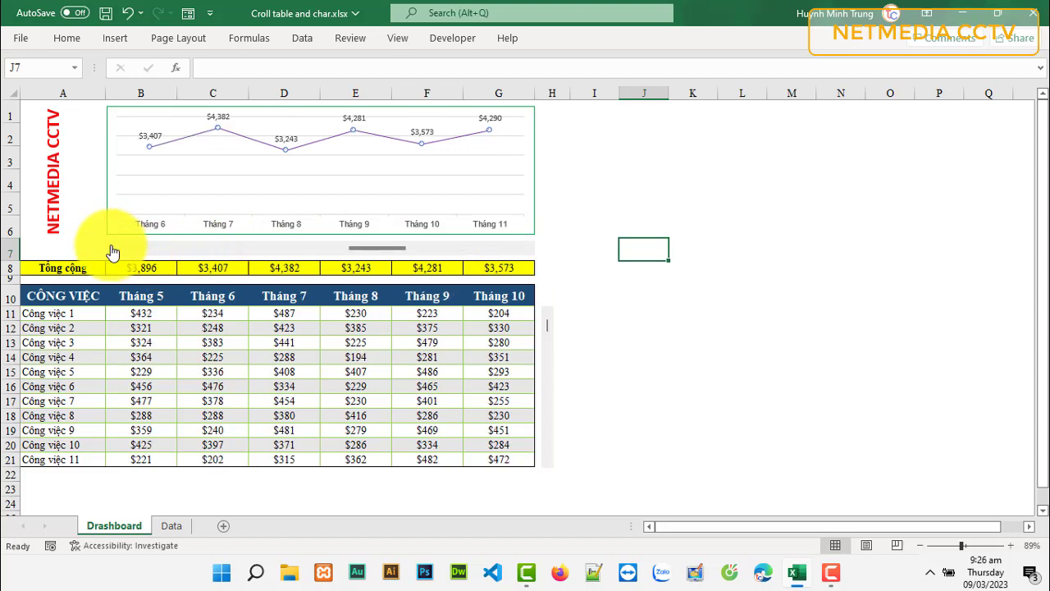
{"action": "left_click", "coordinate": [111, 251]}
{"action": "left_click", "coordinate": [112, 251]}
{"action": "left_click", "coordinate": [111, 251]}
{"action": "left_click", "coordinate": [111, 251]}
- Step the table down through later Công việc rows, then back to Công việc 1–11
{"action": "left_click", "coordinate": [169, 525]}
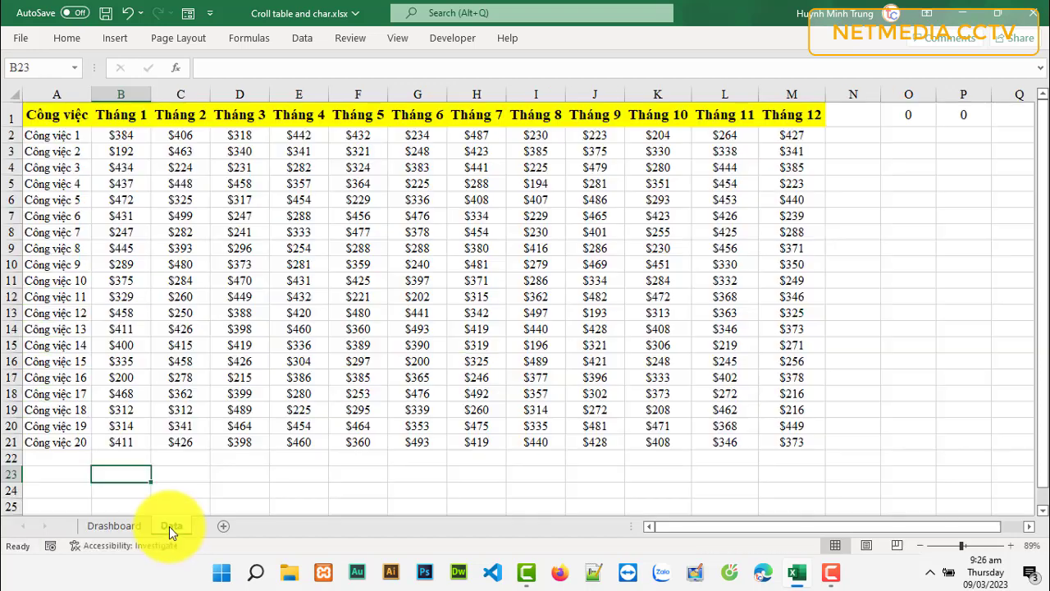
{"action": "left_click", "coordinate": [125, 529]}
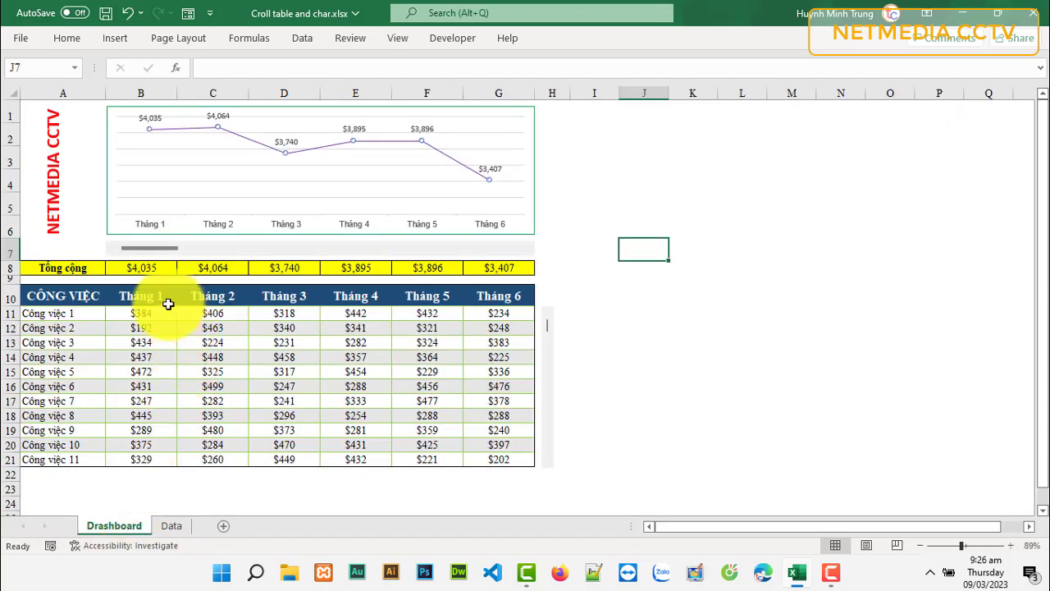
{"action": "left_click", "coordinate": [526, 251]}
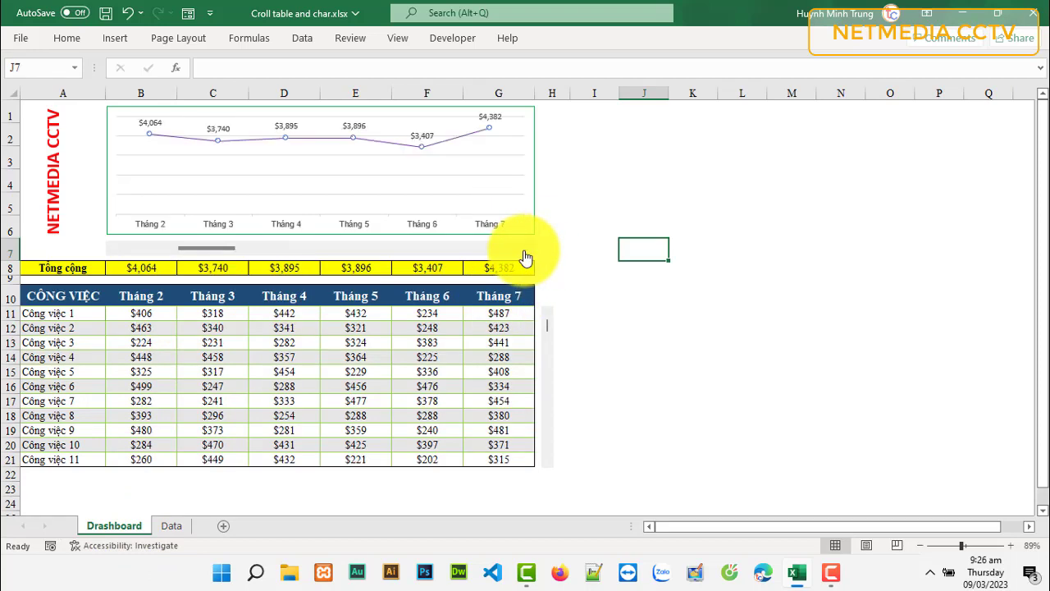
{"action": "left_click", "coordinate": [526, 251]}
{"action": "left_click", "coordinate": [544, 469]}
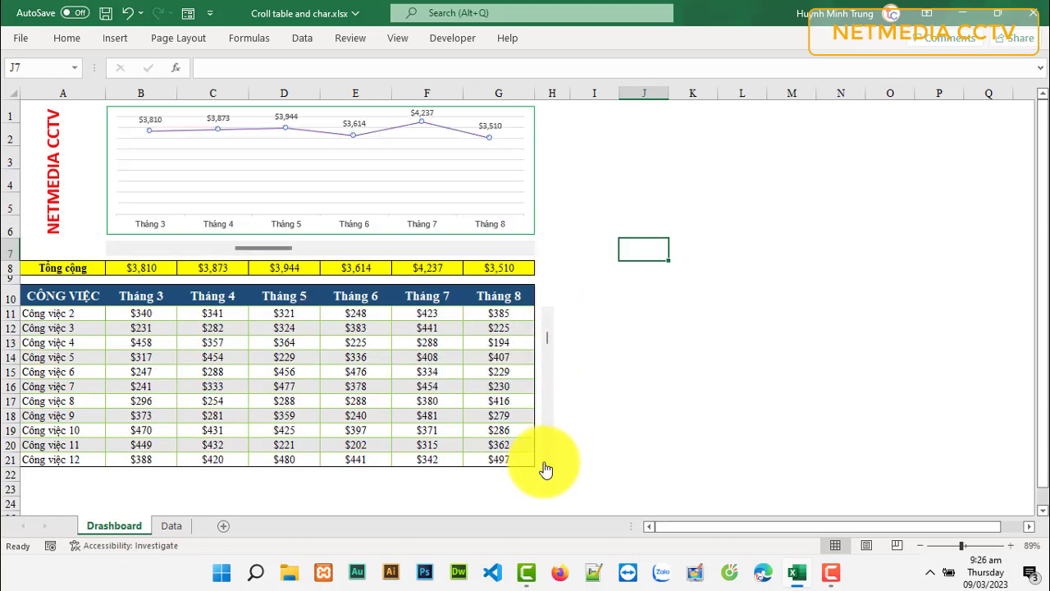
{"action": "left_click", "coordinate": [543, 470]}
{"action": "left_click", "coordinate": [543, 469]}
{"action": "left_click", "coordinate": [544, 469]}
{"action": "left_click", "coordinate": [550, 319]}
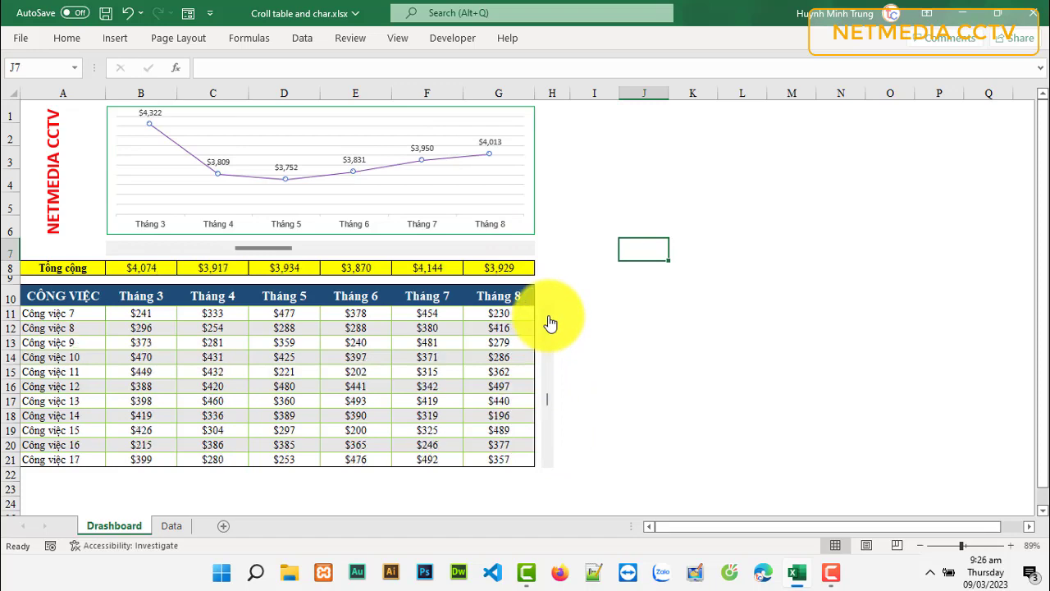
{"action": "left_click", "coordinate": [549, 318]}
{"action": "left_click", "coordinate": [550, 318]}
{"action": "left_click", "coordinate": [549, 318]}
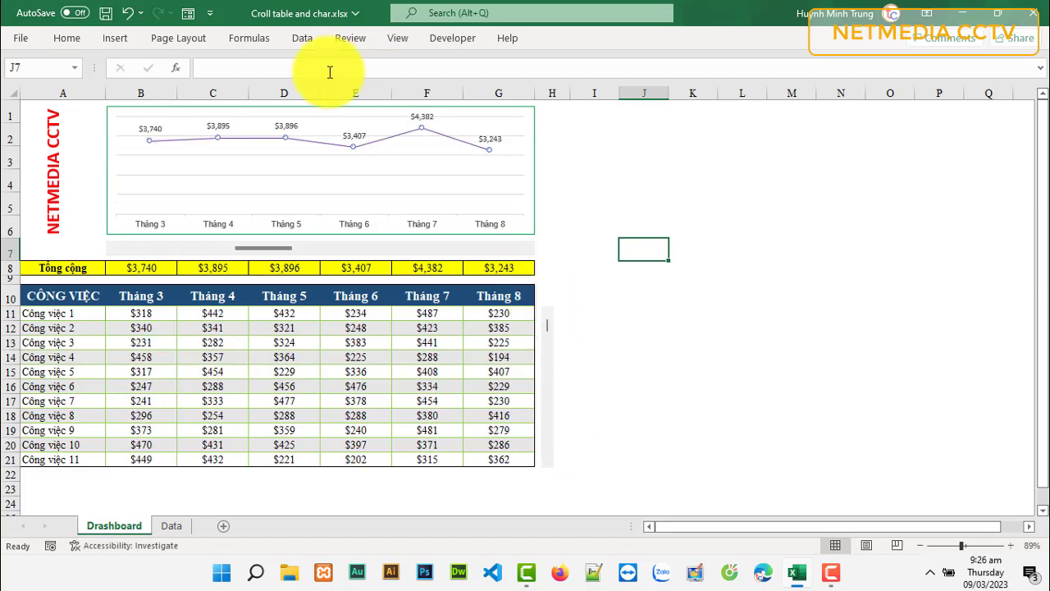
- Page the months to Tháng 5–10 and Tháng 7–12, finally resetting to Tháng 1–6
{"action": "left_click", "coordinate": [107, 252]}
{"action": "left_click", "coordinate": [107, 251]}
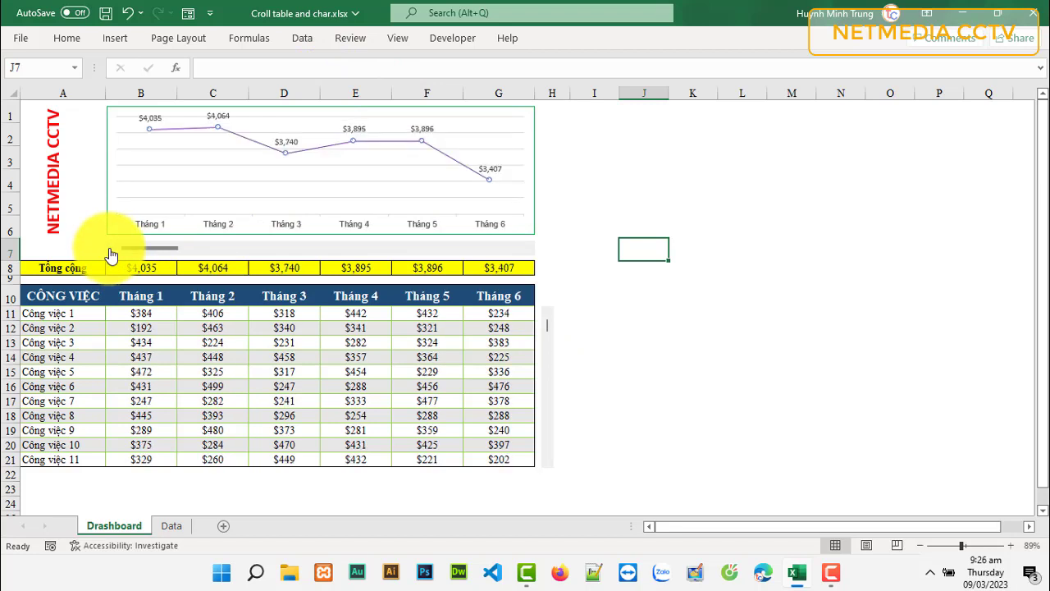
{"action": "left_click", "coordinate": [531, 253]}
{"action": "left_click", "coordinate": [532, 253]}
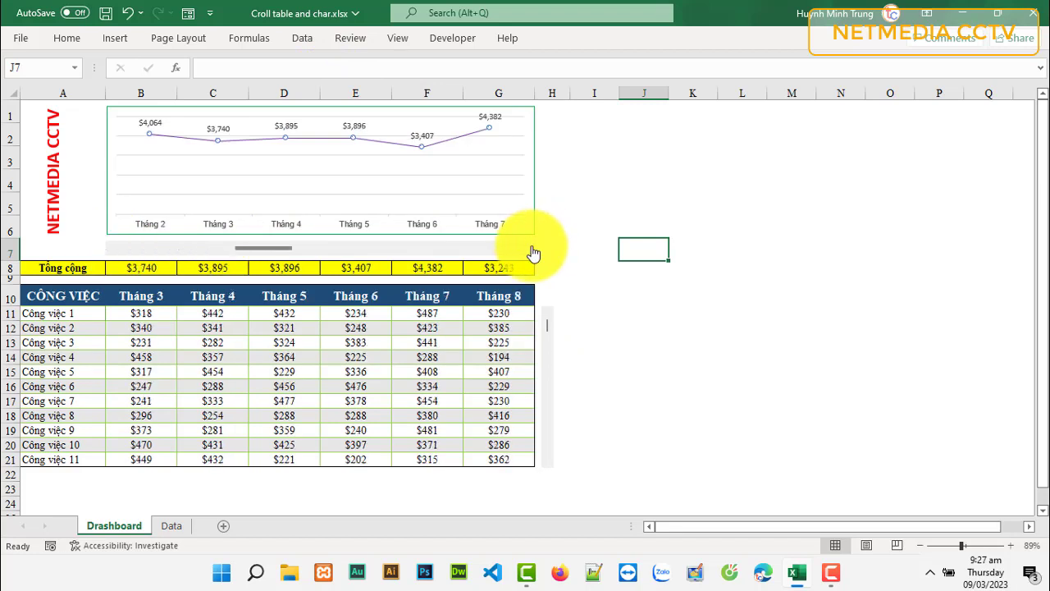
{"action": "left_click", "coordinate": [532, 253]}
{"action": "left_click", "coordinate": [531, 253]}
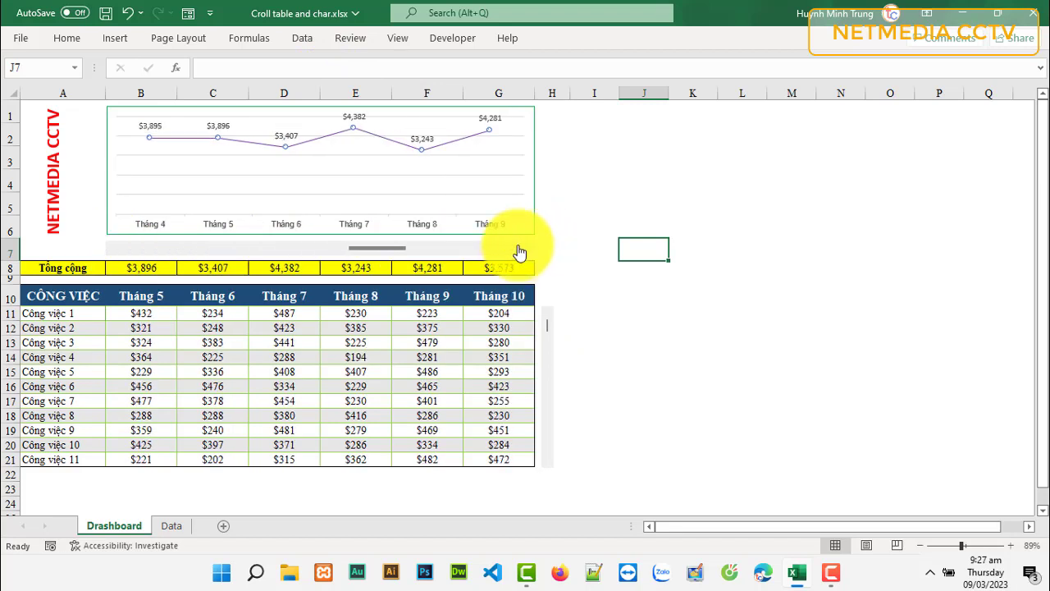
{"action": "left_click", "coordinate": [115, 253]}
{"action": "left_click", "coordinate": [114, 253]}
{"action": "left_click", "coordinate": [115, 253]}
{"action": "left_click", "coordinate": [115, 253]}
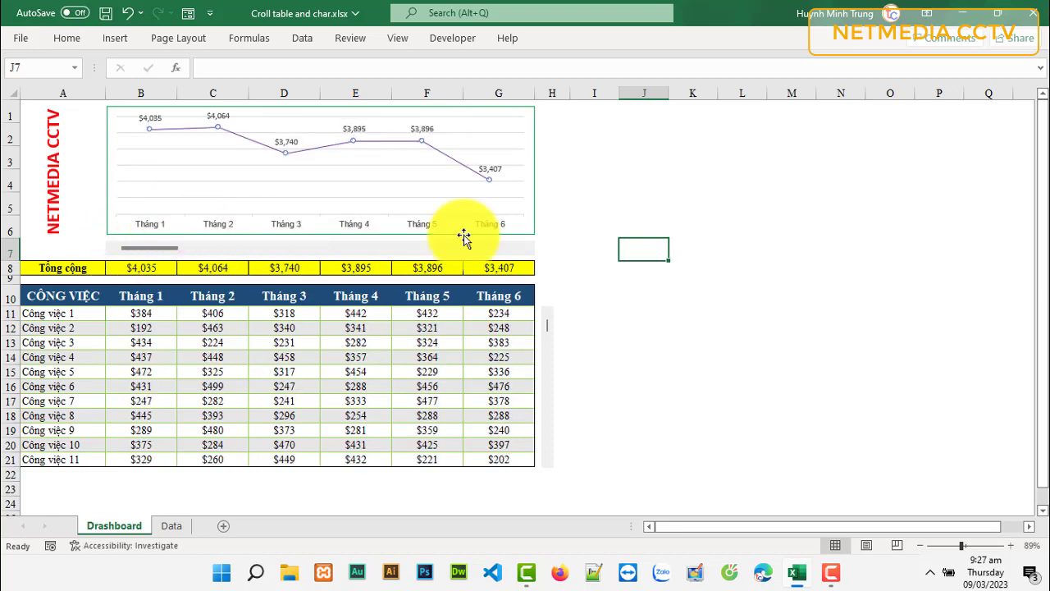
{"action": "left_click", "coordinate": [527, 250]}
{"action": "left_click", "coordinate": [527, 250]}
{"action": "left_click", "coordinate": [528, 250]}
{"action": "left_click", "coordinate": [528, 250]}
{"action": "left_click", "coordinate": [528, 251]}
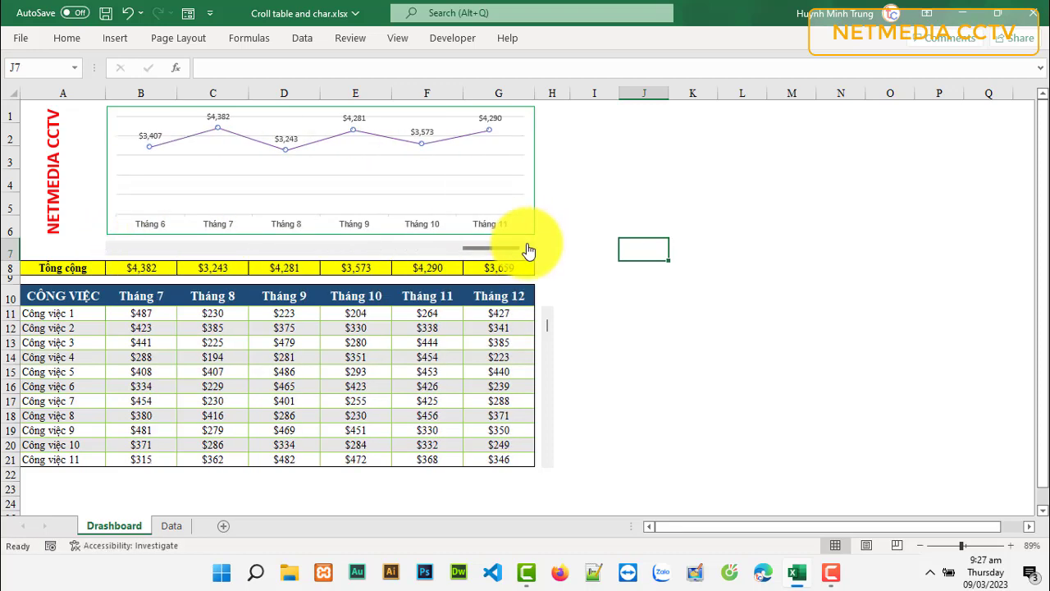
{"action": "left_click", "coordinate": [528, 251]}
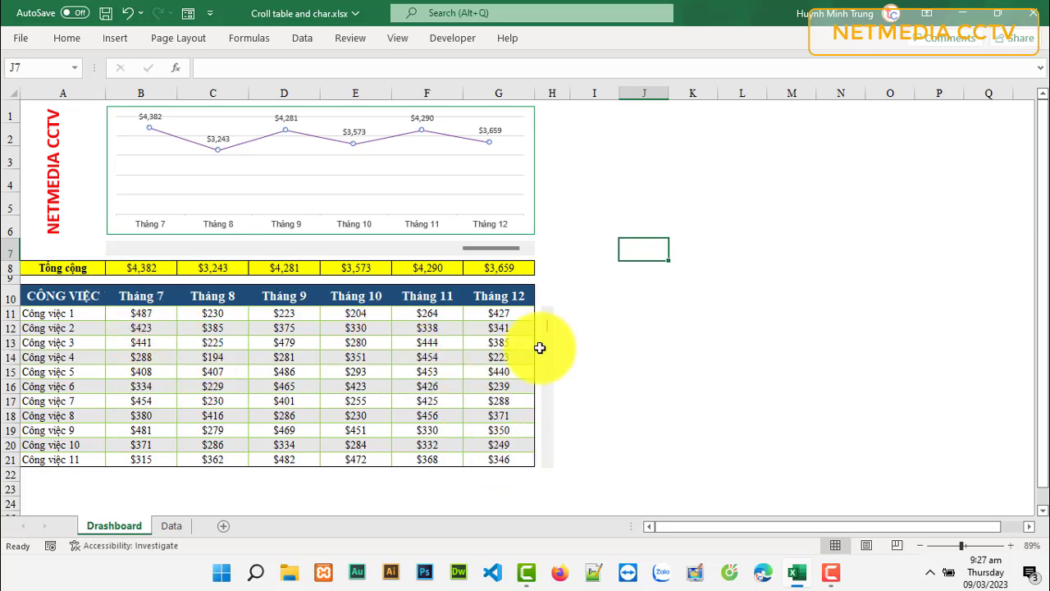
{"action": "left_click", "coordinate": [320, 247]}
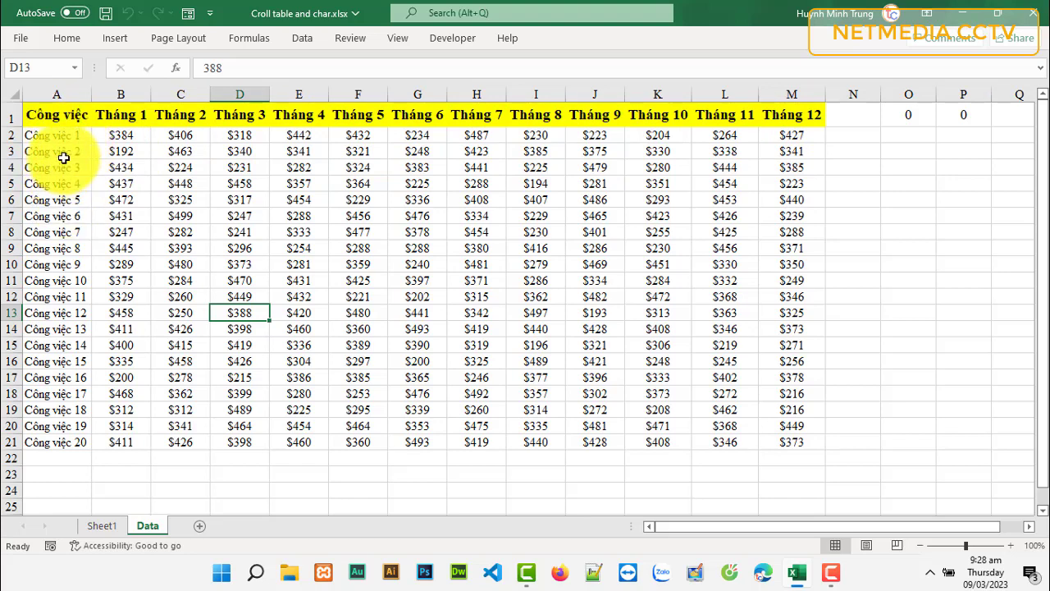
- Review the Data values for Công việc 1–3 in Tháng 1, 2 and 5
{"action": "left_click", "coordinate": [139, 137]}
{"action": "left_click", "coordinate": [174, 151]}
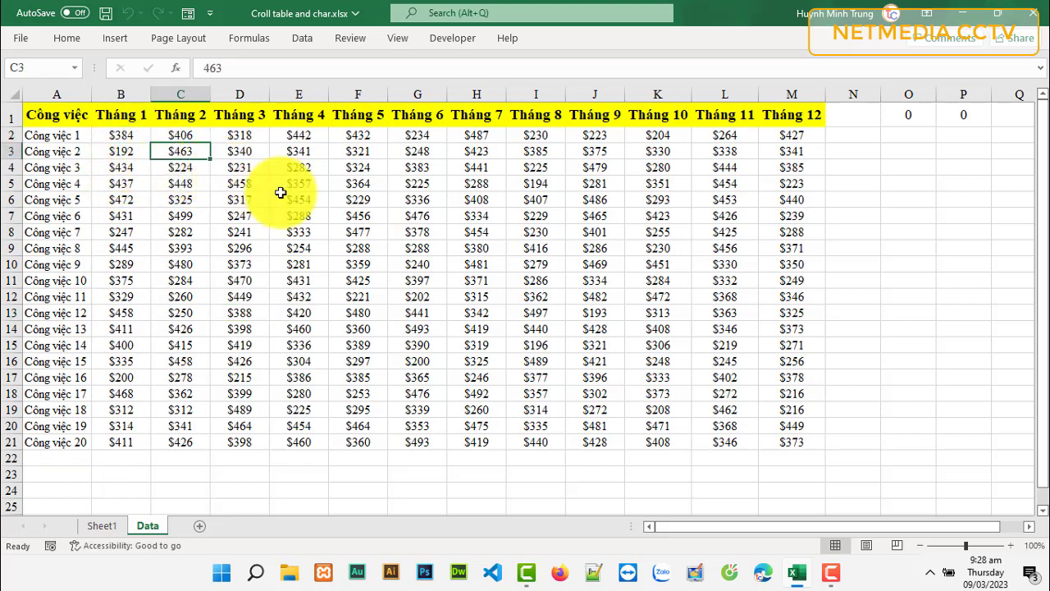
{"action": "left_click", "coordinate": [368, 172]}
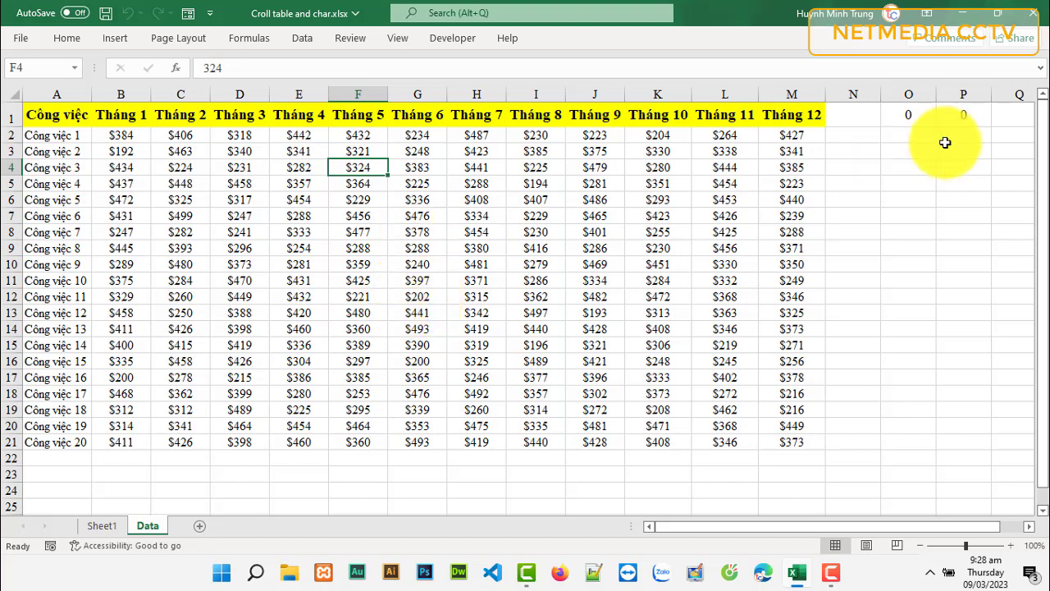
- Rename Sheet1 to 'Drashboard' and return to that blank sheet
{"action": "left_click", "coordinate": [101, 526]}
{"action": "double_click", "coordinate": [103, 526]}
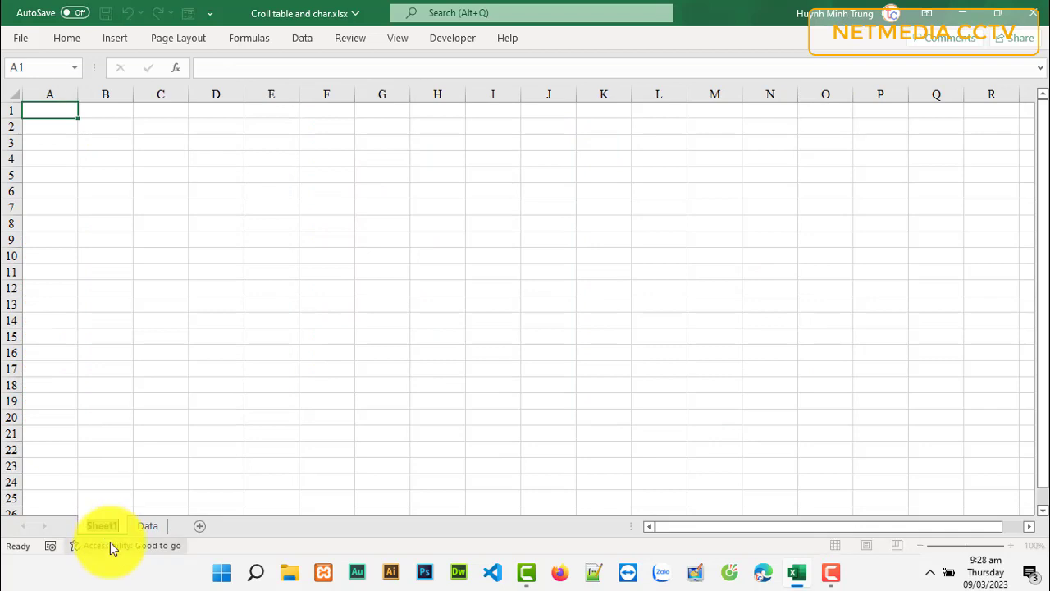
{"action": "type", "text": "Dra"}
{"action": "type", "text": "sh"}
{"action": "type", "text": "boa"}
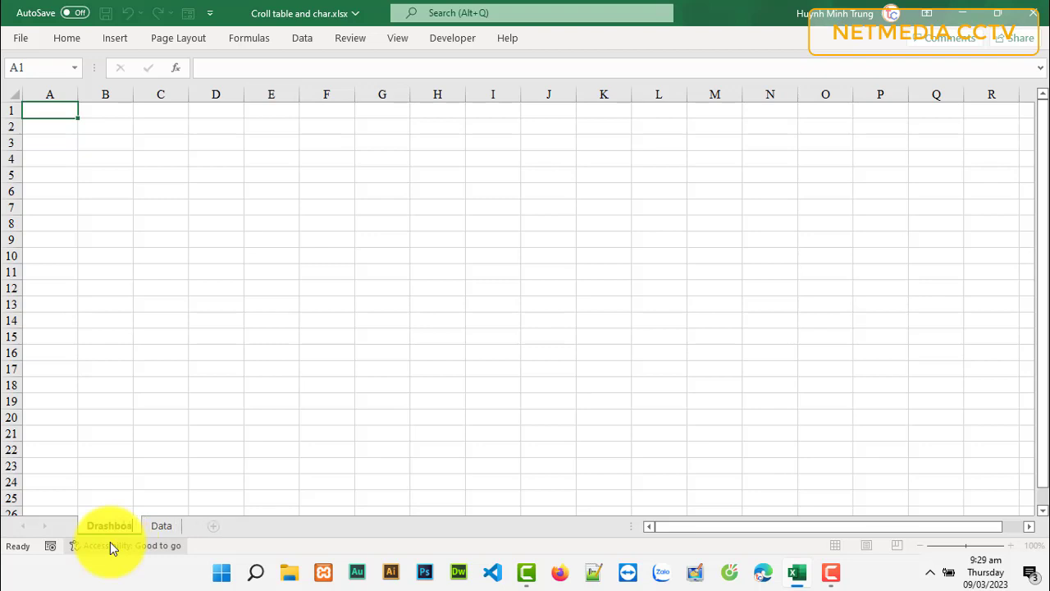
{"action": "type", "text": "rd"}
{"action": "left_click", "coordinate": [105, 336]}
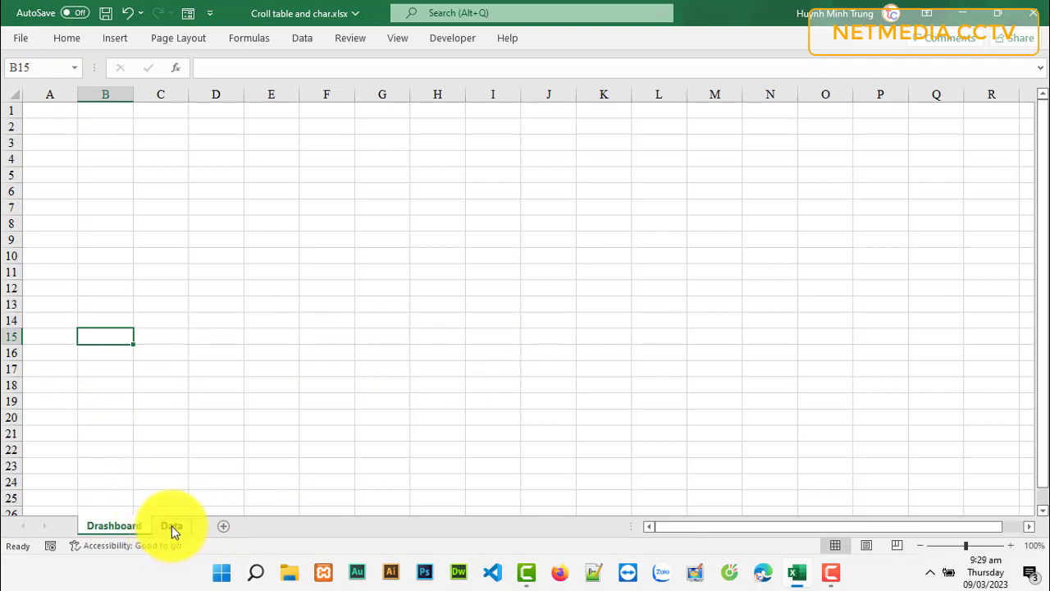
{"action": "left_click", "coordinate": [172, 525]}
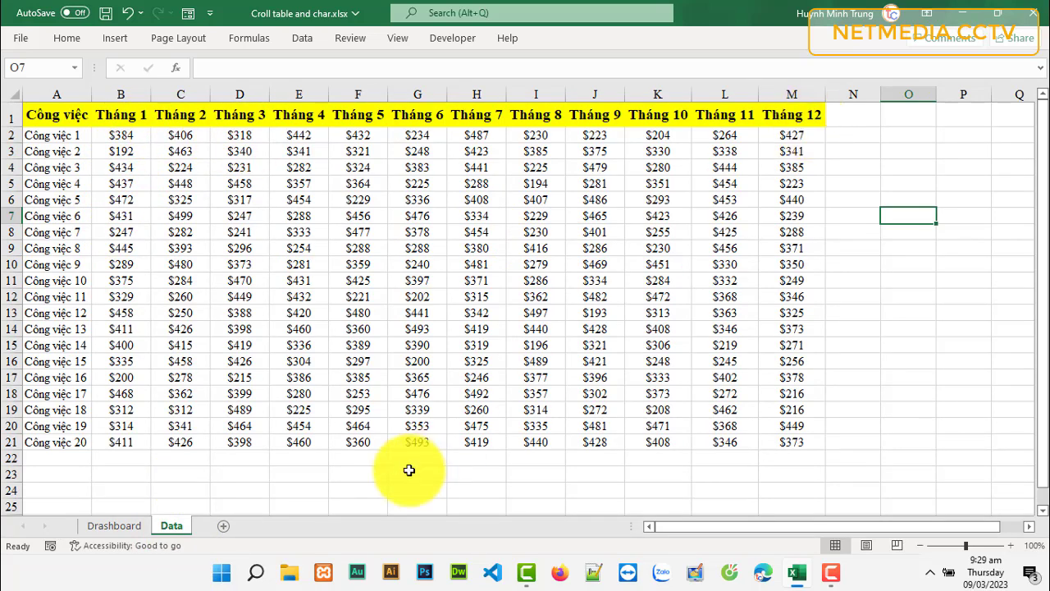
{"action": "left_click", "coordinate": [114, 526]}
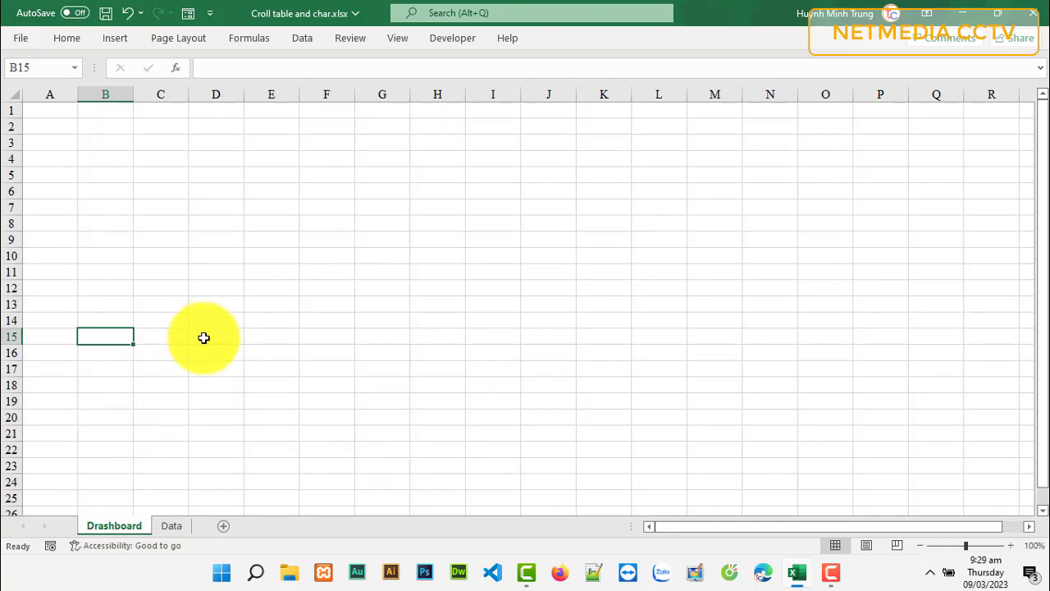
{"action": "left_click", "coordinate": [109, 318]}
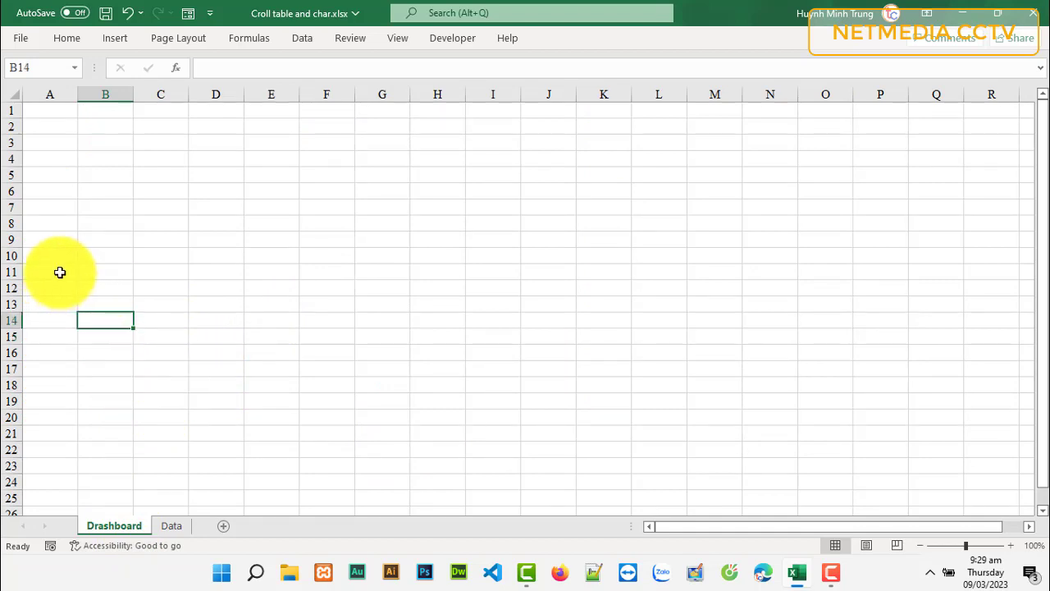
- Enter the header 'Công Việc' in cell A11
{"action": "left_click", "coordinate": [60, 272]}
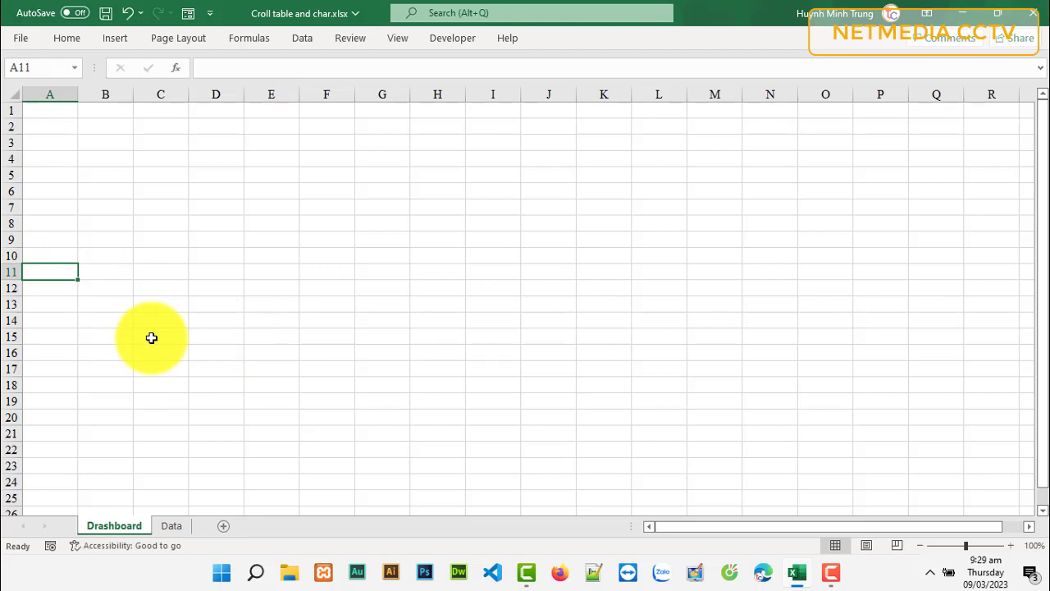
{"action": "type", "text": "Công Việc"}
{"action": "key", "text": "Tab"}
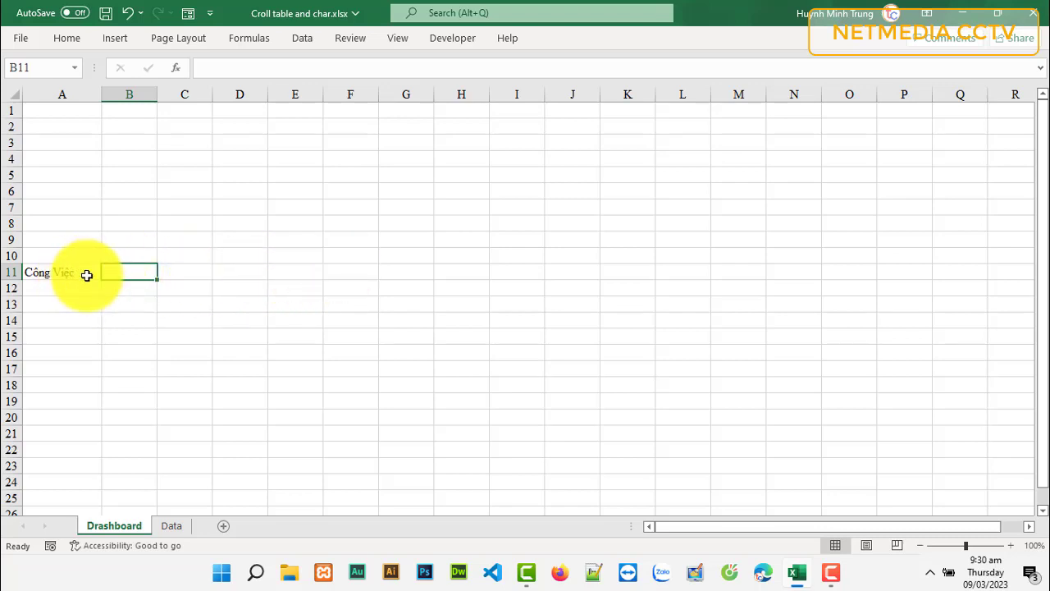
- Give A11:G11 a blue fill with bold, white, 16-point text
{"action": "left_click_drag", "start_coordinate": [82, 275], "coordinate": [401, 271]}
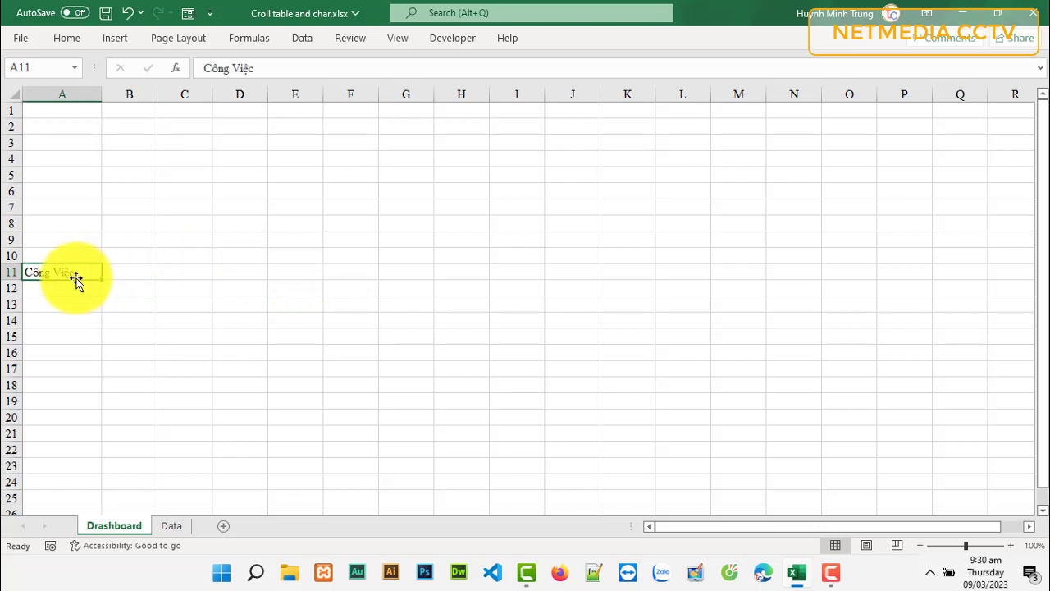
{"action": "left_click", "coordinate": [66, 38]}
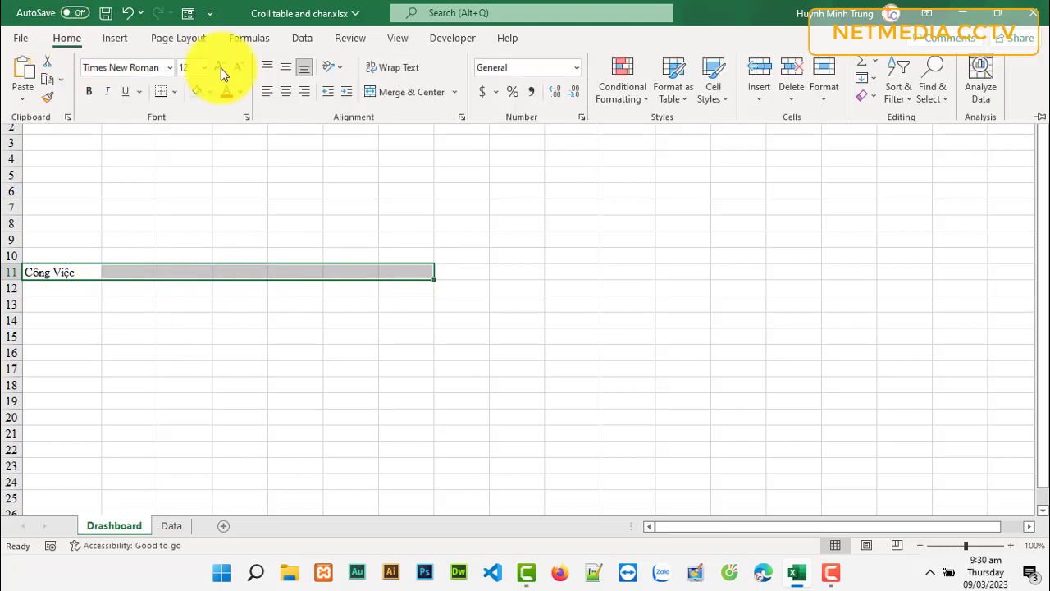
{"action": "left_click", "coordinate": [210, 91]}
{"action": "left_click", "coordinate": [283, 234]}
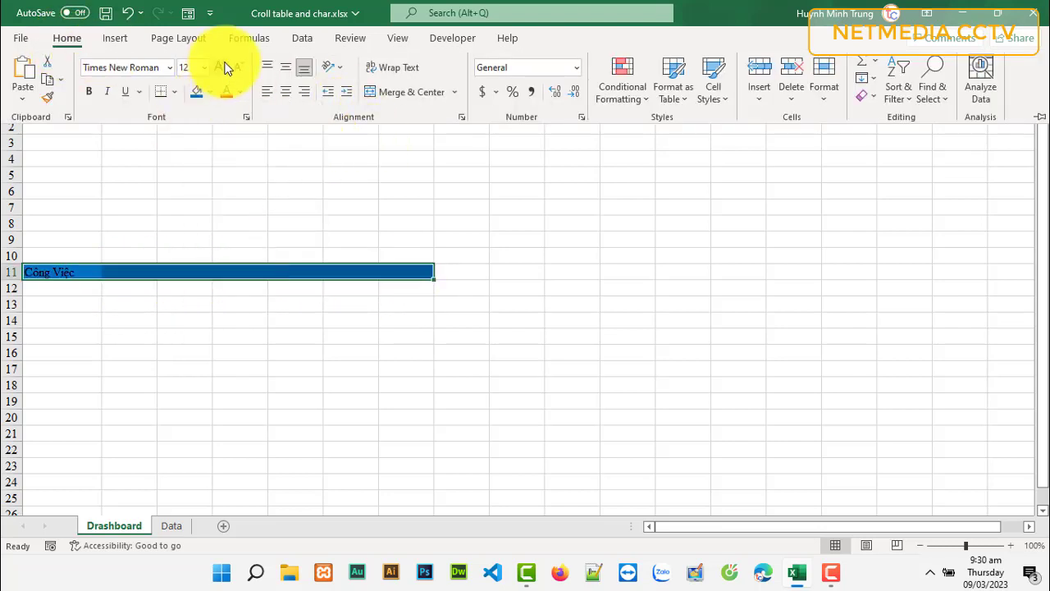
{"action": "left_click", "coordinate": [220, 67]}
{"action": "left_click", "coordinate": [220, 68]}
{"action": "left_click", "coordinate": [88, 91]}
{"action": "left_click", "coordinate": [67, 38]}
{"action": "left_click", "coordinate": [239, 91]}
{"action": "left_click", "coordinate": [227, 153]}
{"action": "left_click", "coordinate": [33, 324]}
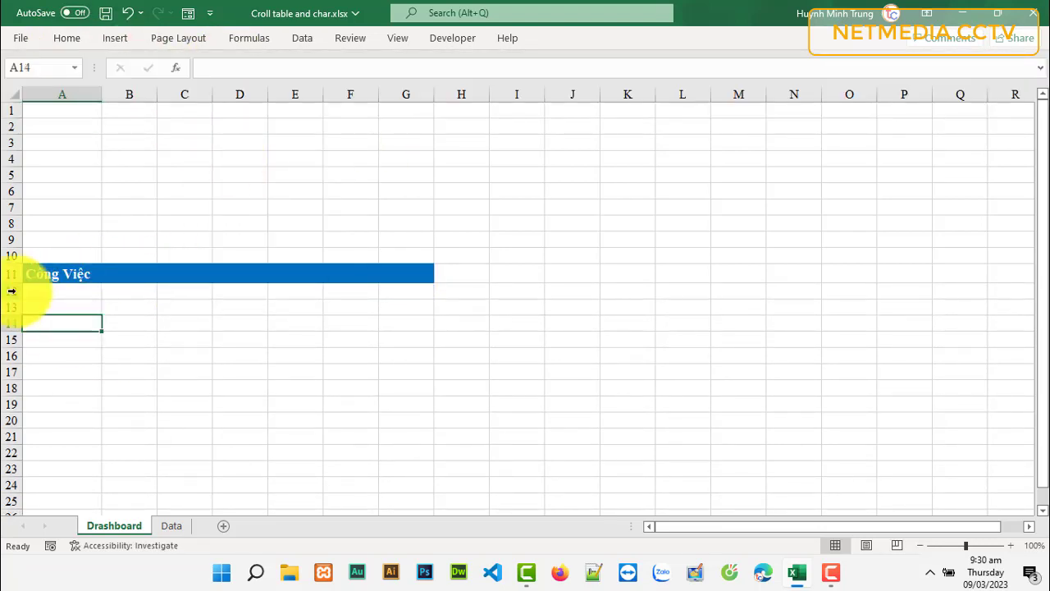
{"action": "left_click", "coordinate": [295, 373]}
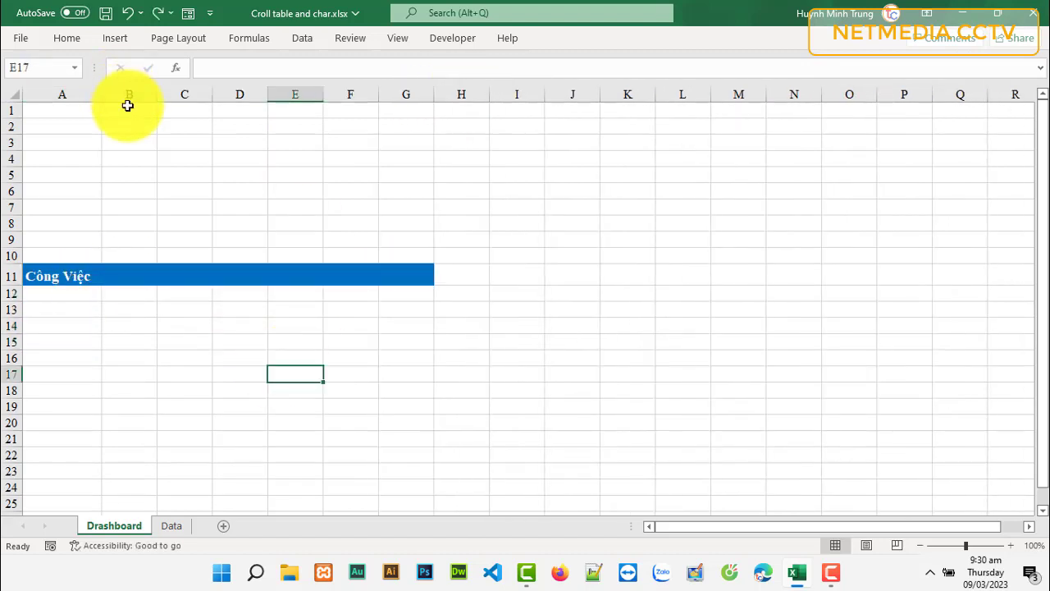
{"action": "left_click_drag", "start_coordinate": [118, 94], "coordinate": [296, 95]}
- Widen columns B–G and choose green as the border line colour for A12:G21
{"action": "left_click", "coordinate": [61, 459]}
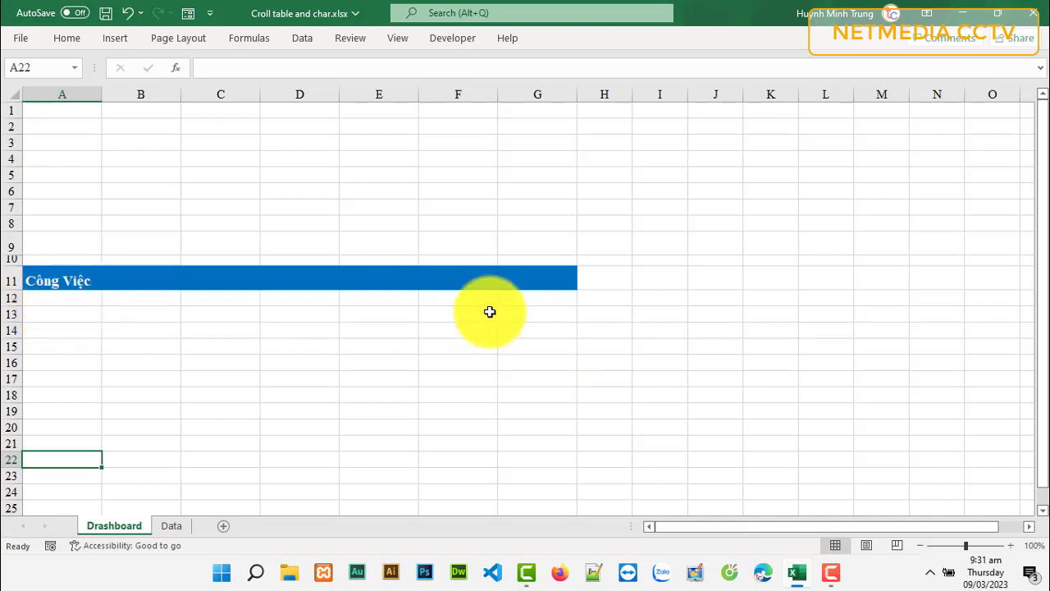
{"action": "left_click_drag", "start_coordinate": [54, 299], "coordinate": [539, 441]}
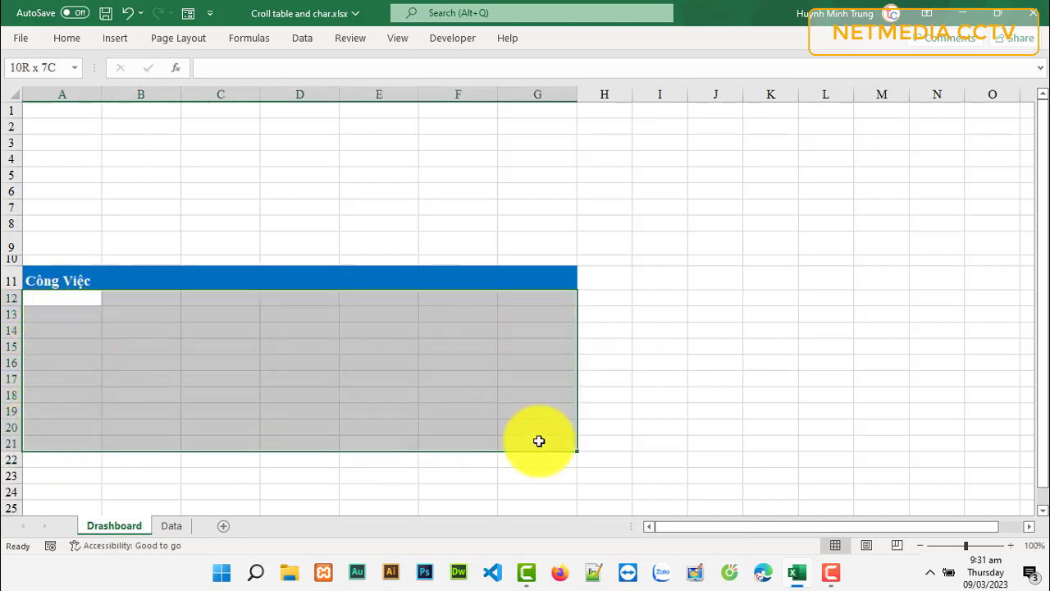
{"action": "right_click", "coordinate": [155, 381]}
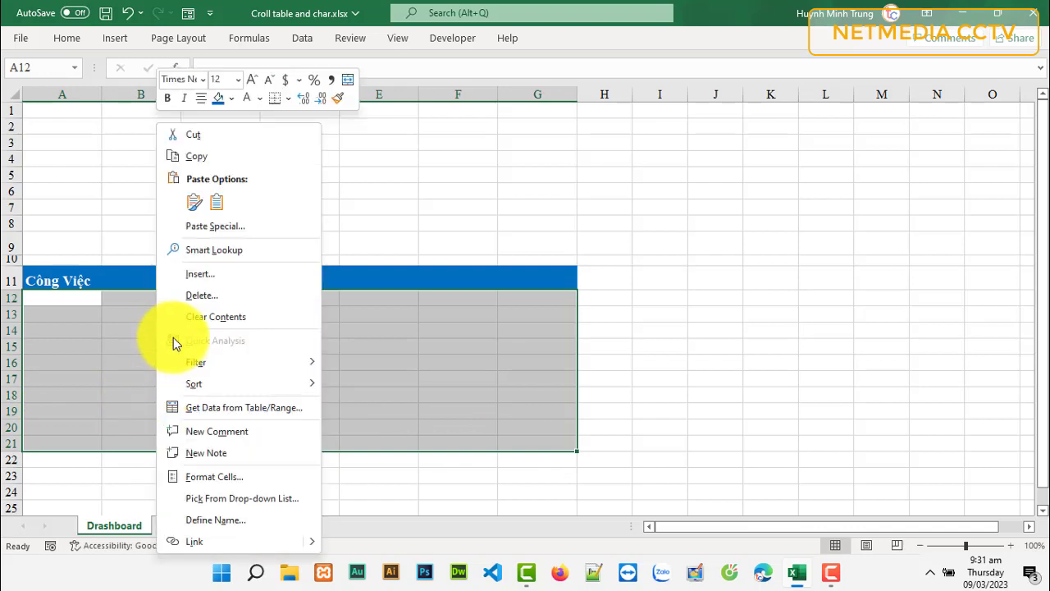
{"action": "left_click", "coordinate": [215, 477]}
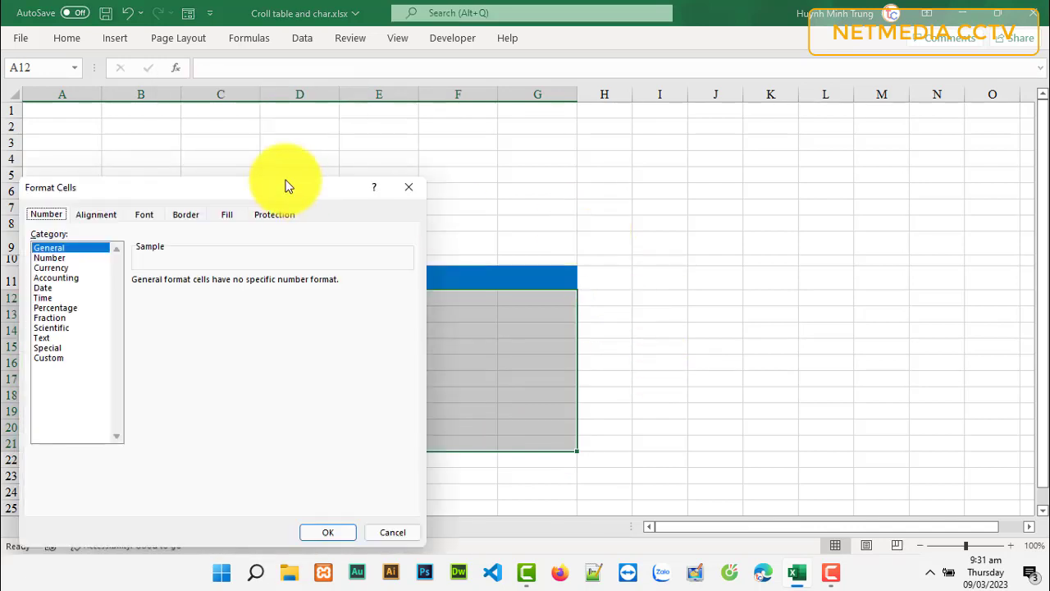
{"action": "left_click_drag", "start_coordinate": [287, 183], "coordinate": [873, 142]}
{"action": "left_click", "coordinate": [777, 163]}
{"action": "left_click", "coordinate": [716, 321]}
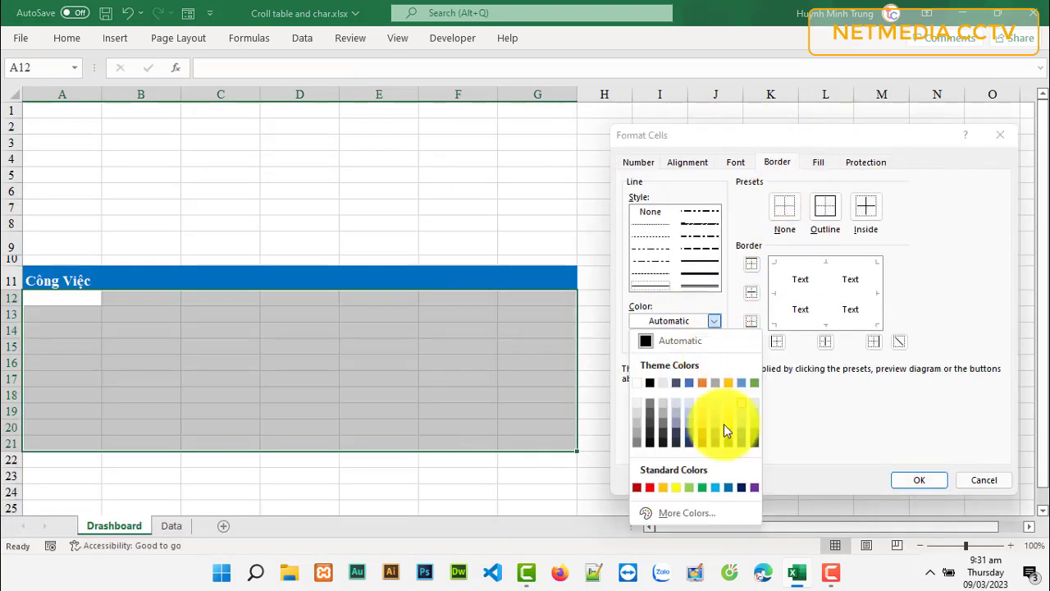
{"action": "left_click", "coordinate": [712, 485]}
- Apply green inside lines and an Automatic black outline to A12:G21
{"action": "left_click", "coordinate": [825, 206]}
{"action": "left_click", "coordinate": [866, 206]}
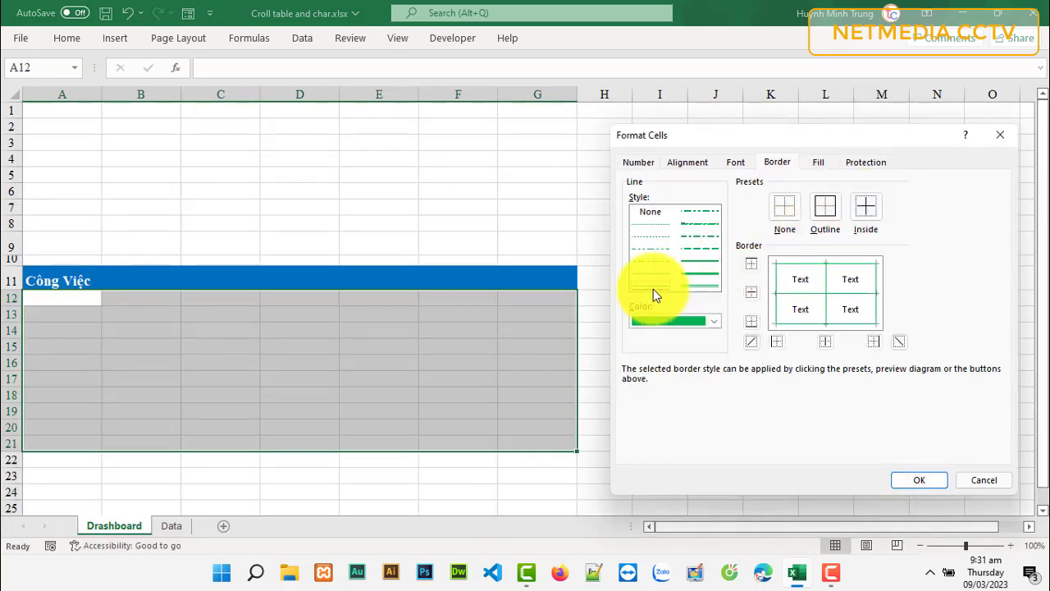
{"action": "left_click", "coordinate": [716, 321]}
{"action": "left_click", "coordinate": [681, 340]}
{"action": "left_click", "coordinate": [826, 206]}
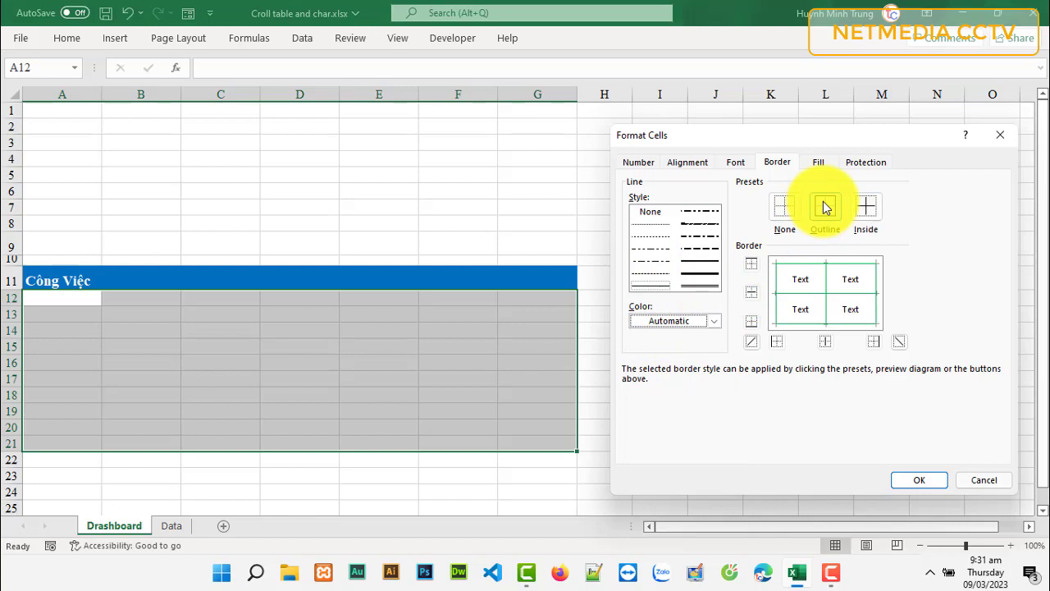
{"action": "left_click", "coordinate": [918, 482]}
{"action": "left_click", "coordinate": [320, 379]}
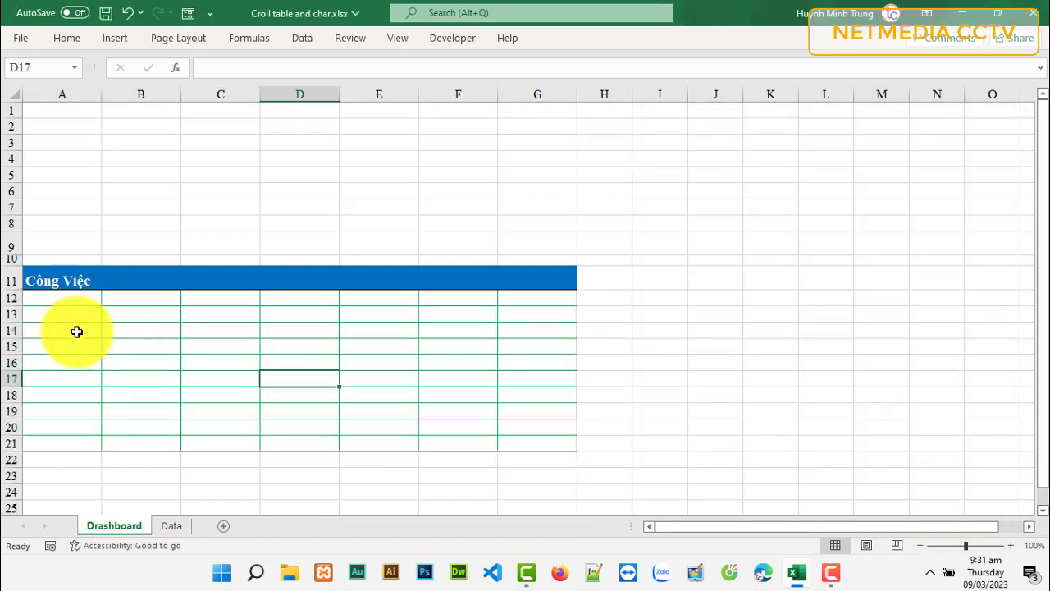
- Fill A13:G13, A15:G15, A17:G17, A19:G19 and A21:G21 light grey, then save
{"action": "left_click_drag", "start_coordinate": [68, 316], "coordinate": [533, 314]}
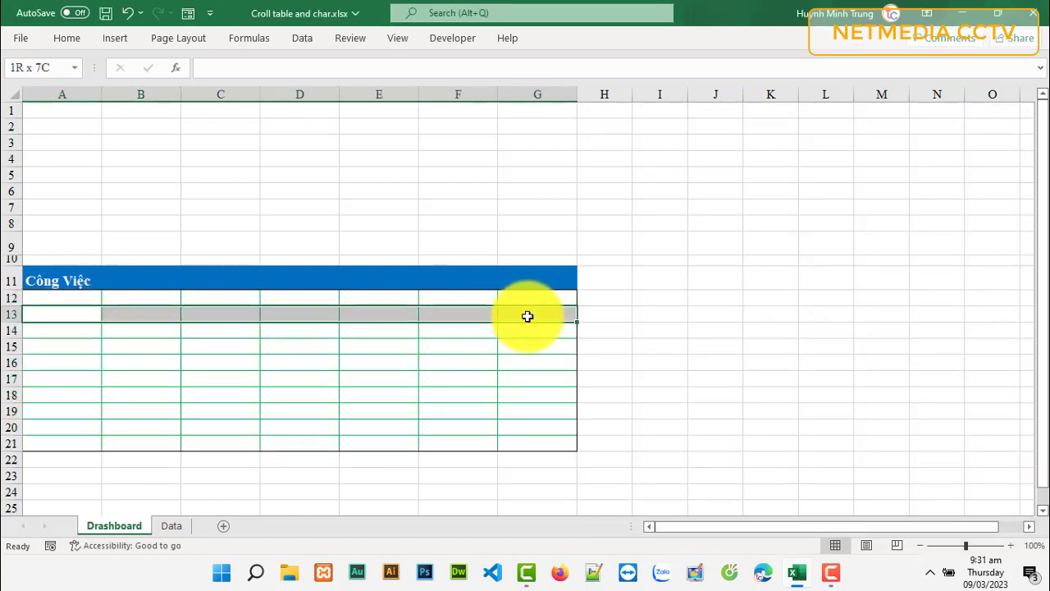
{"action": "left_click_drag", "start_coordinate": [75, 350], "coordinate": [527, 351], "text": "ctrl"}
{"action": "left_click_drag", "start_coordinate": [35, 381], "coordinate": [509, 379]}
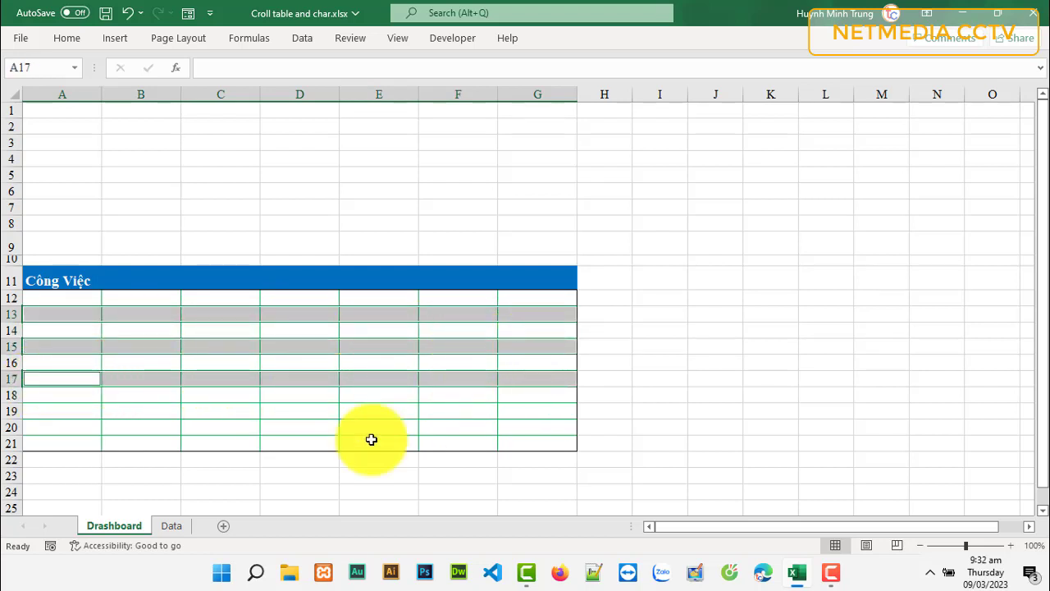
{"action": "left_click_drag", "start_coordinate": [47, 411], "coordinate": [557, 415]}
{"action": "left_click_drag", "start_coordinate": [49, 443], "coordinate": [538, 443]}
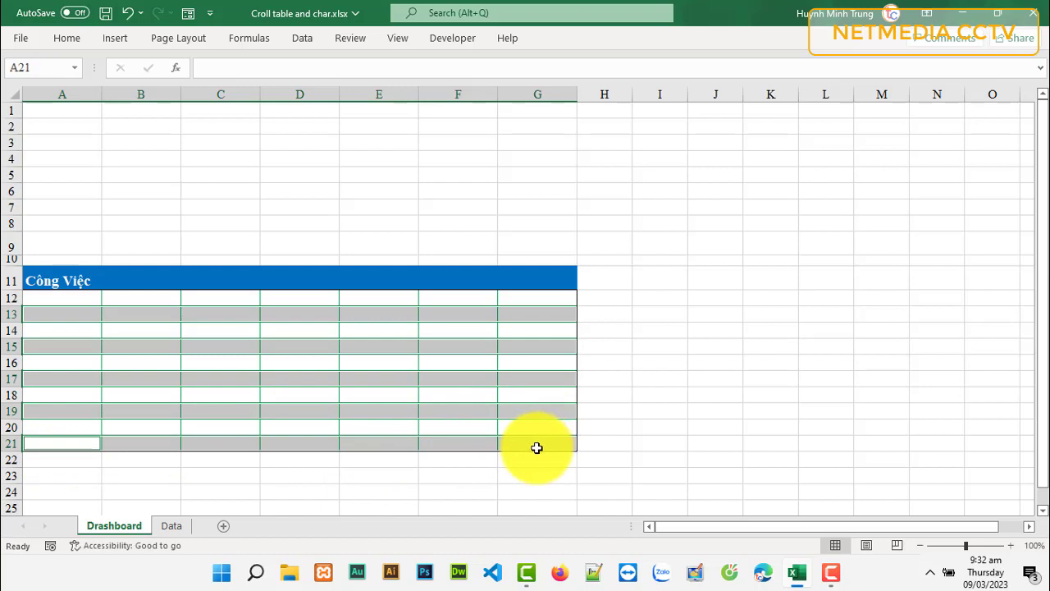
{"action": "left_click", "coordinate": [70, 41]}
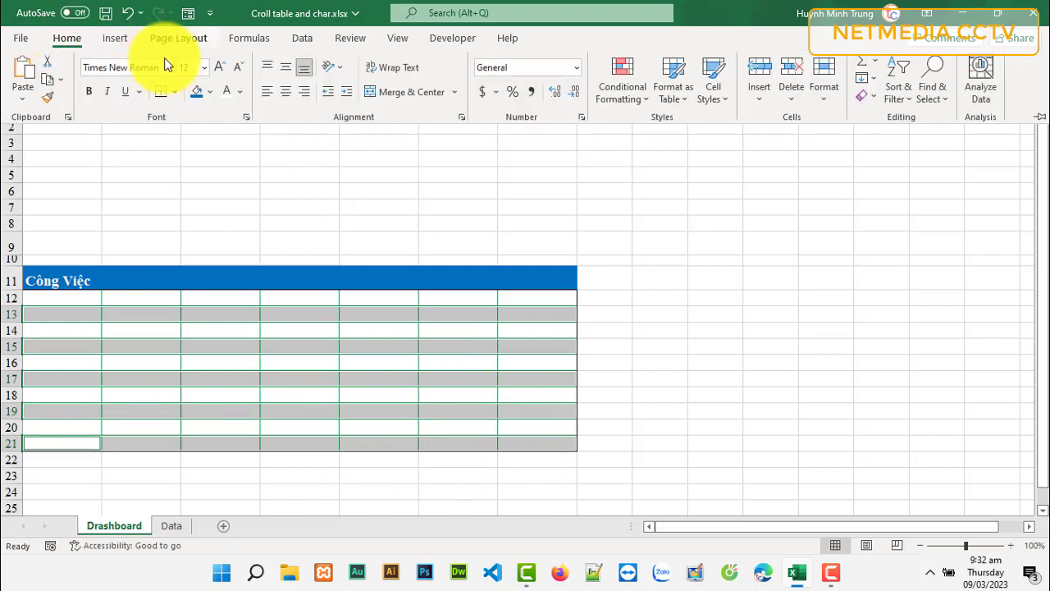
{"action": "left_click", "coordinate": [210, 91]}
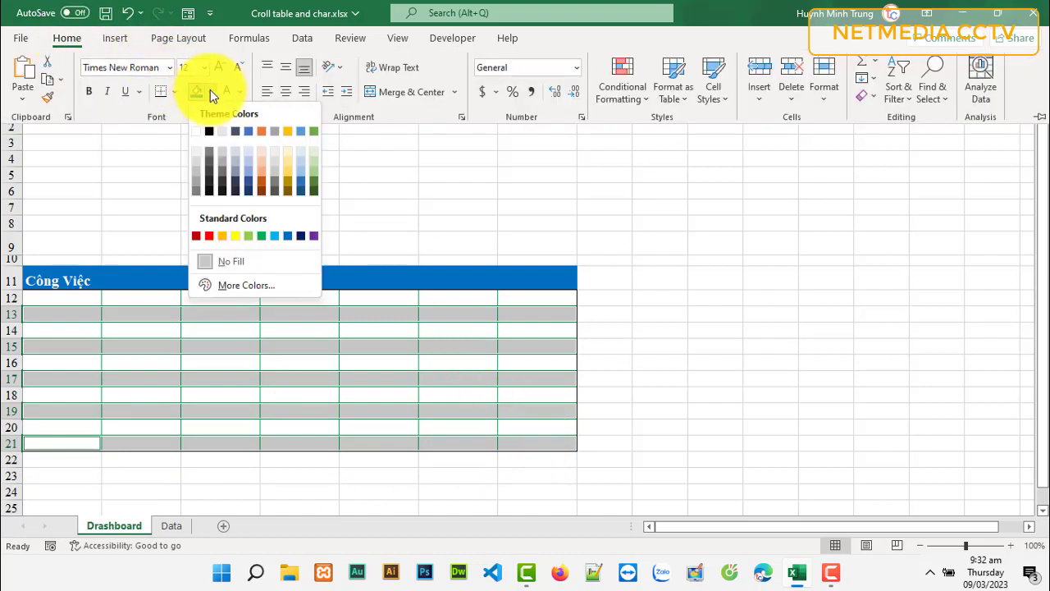
{"action": "left_click", "coordinate": [197, 164]}
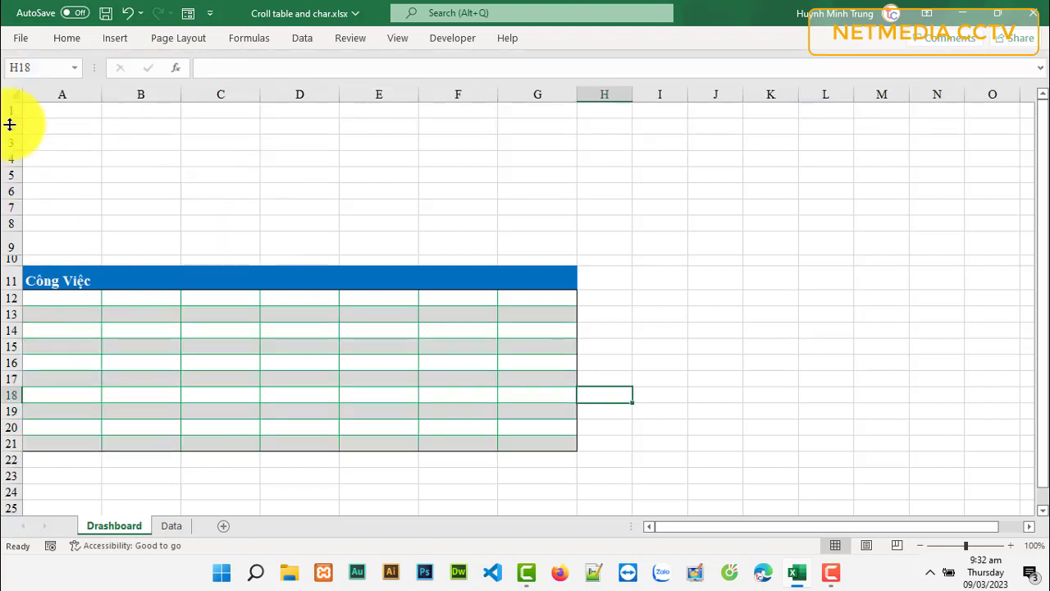
{"action": "left_click", "coordinate": [107, 14]}
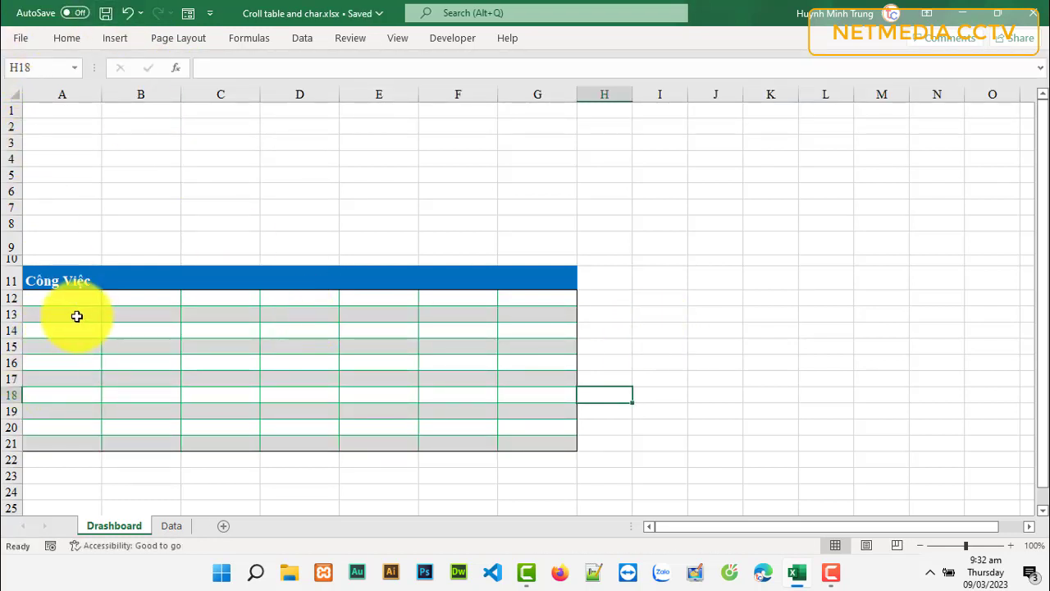
- Indent the Công Việc header in A11:G11 slightly and show the Developer tab
{"action": "left_click_drag", "start_coordinate": [55, 281], "coordinate": [512, 276]}
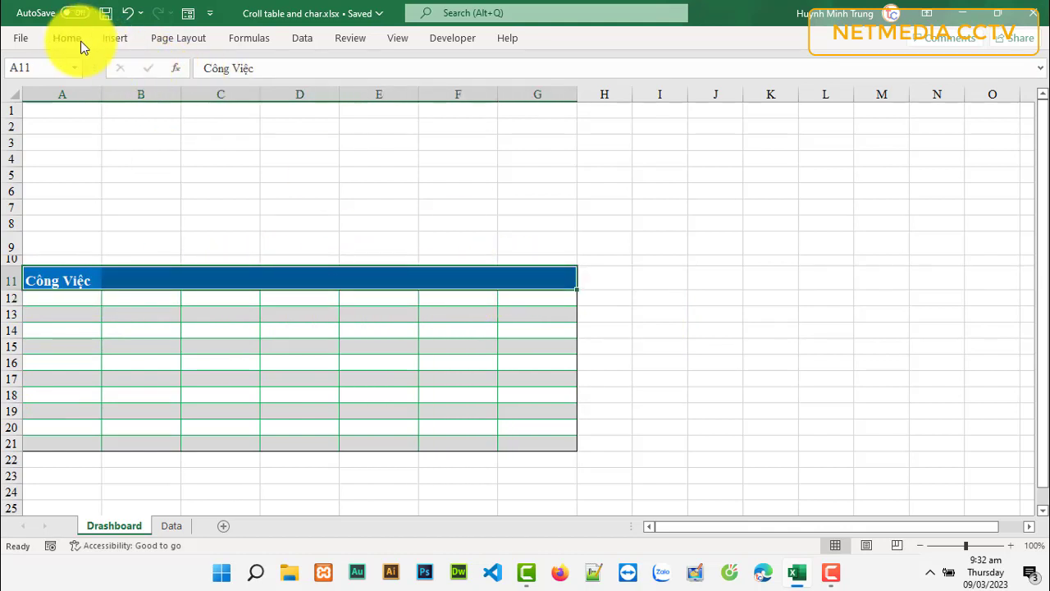
{"action": "left_click", "coordinate": [70, 297]}
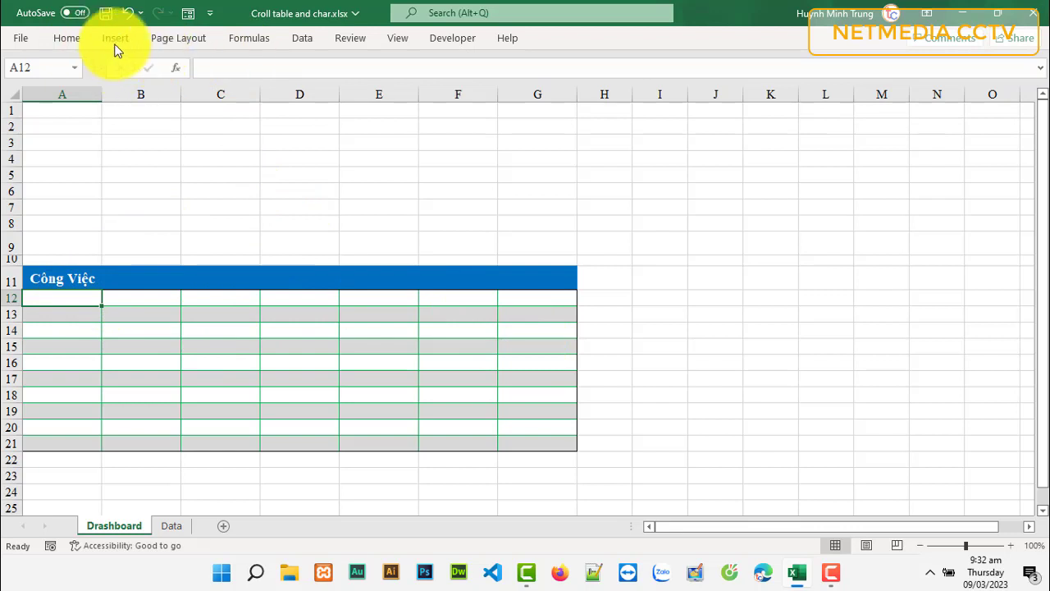
{"action": "left_click", "coordinate": [457, 42]}
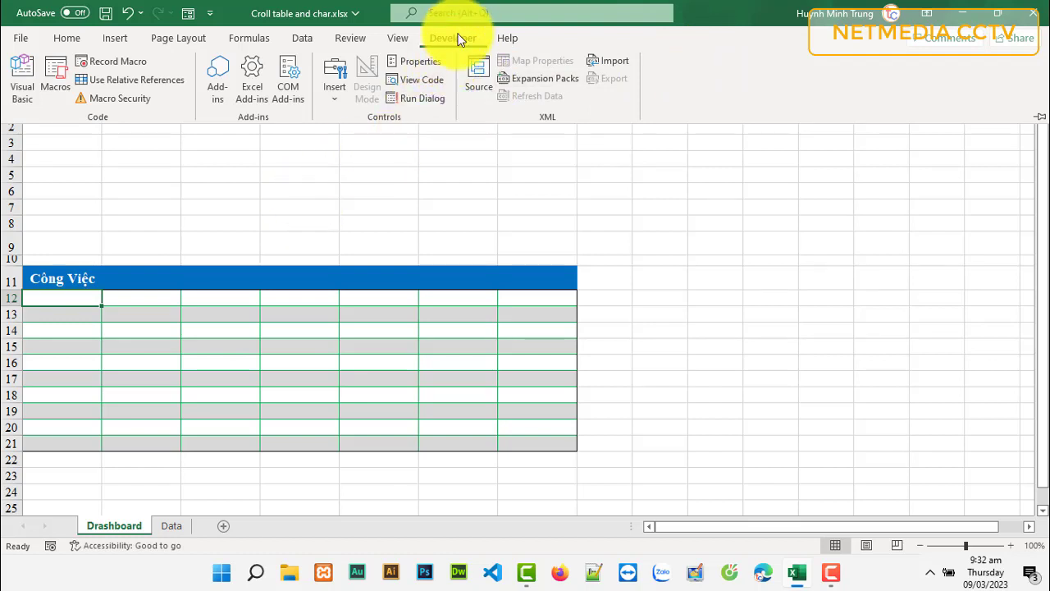
{"action": "left_click", "coordinate": [19, 35]}
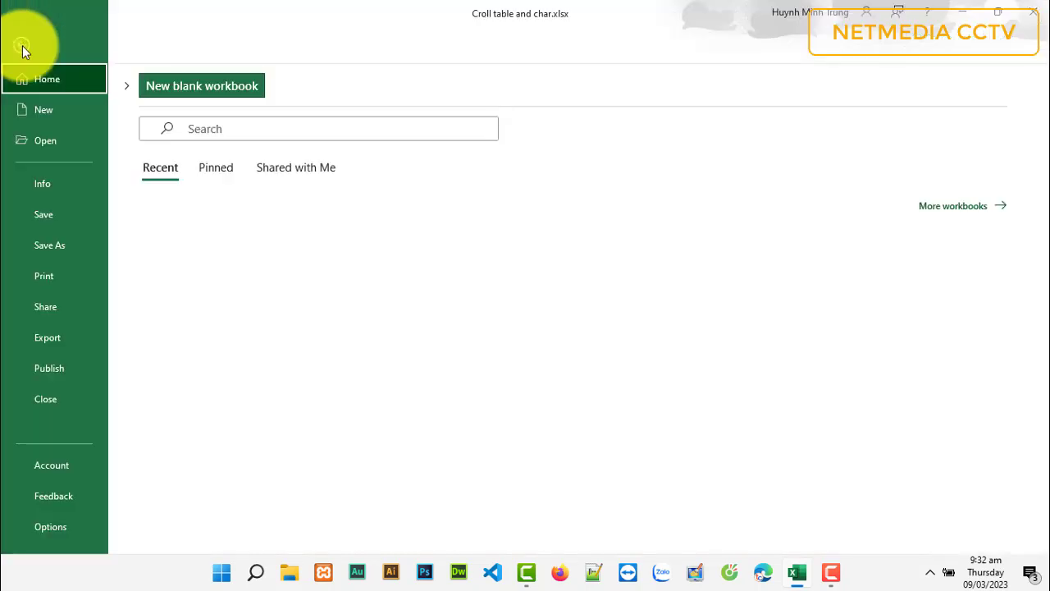
{"action": "left_click", "coordinate": [62, 529]}
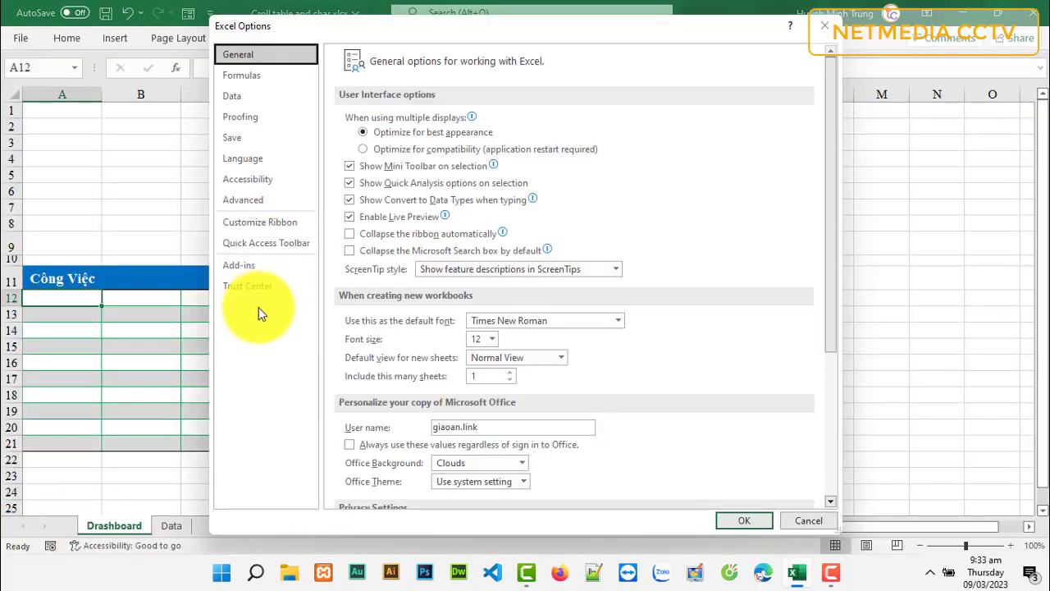
{"action": "left_click", "coordinate": [276, 229]}
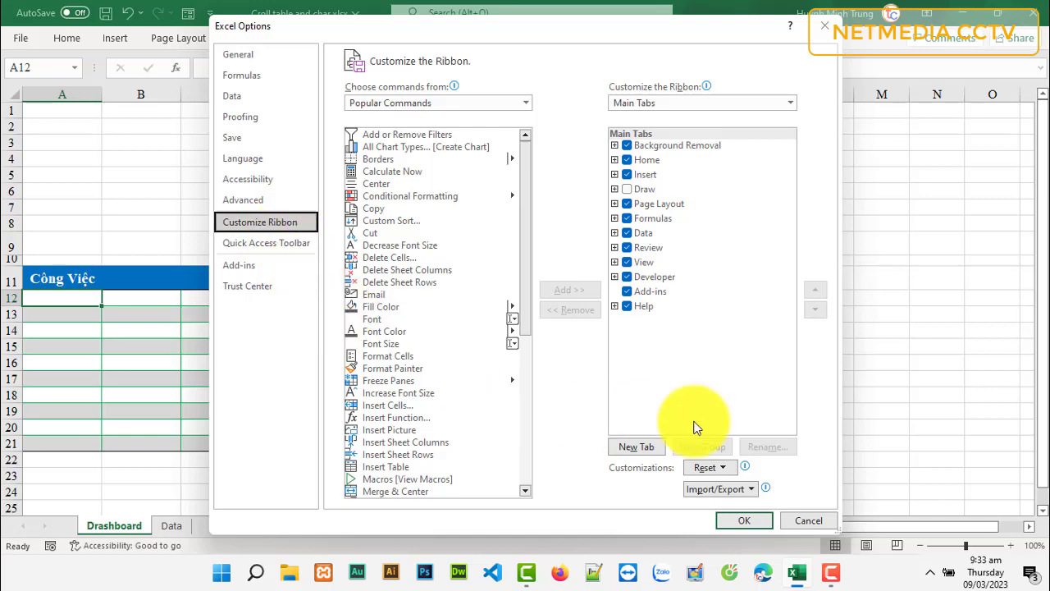
{"action": "left_click", "coordinate": [633, 283]}
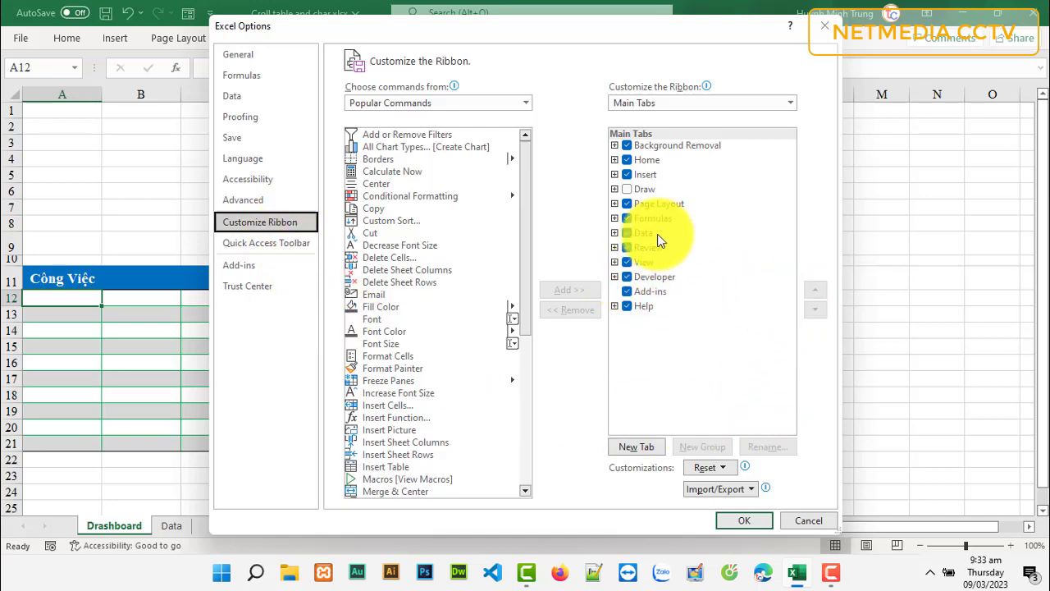
{"action": "left_click", "coordinate": [651, 447]}
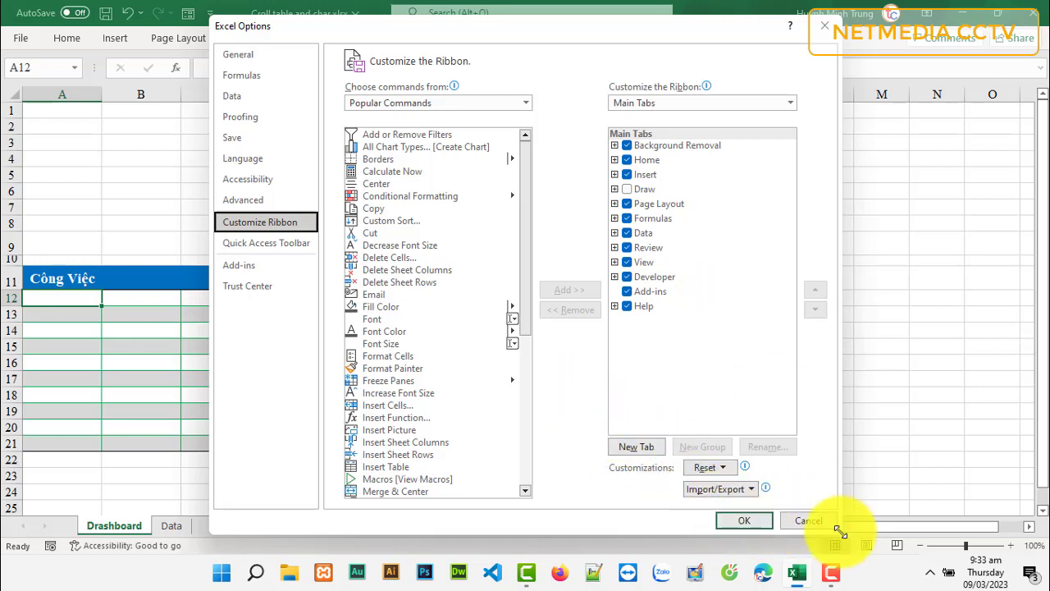
{"action": "left_click", "coordinate": [807, 521]}
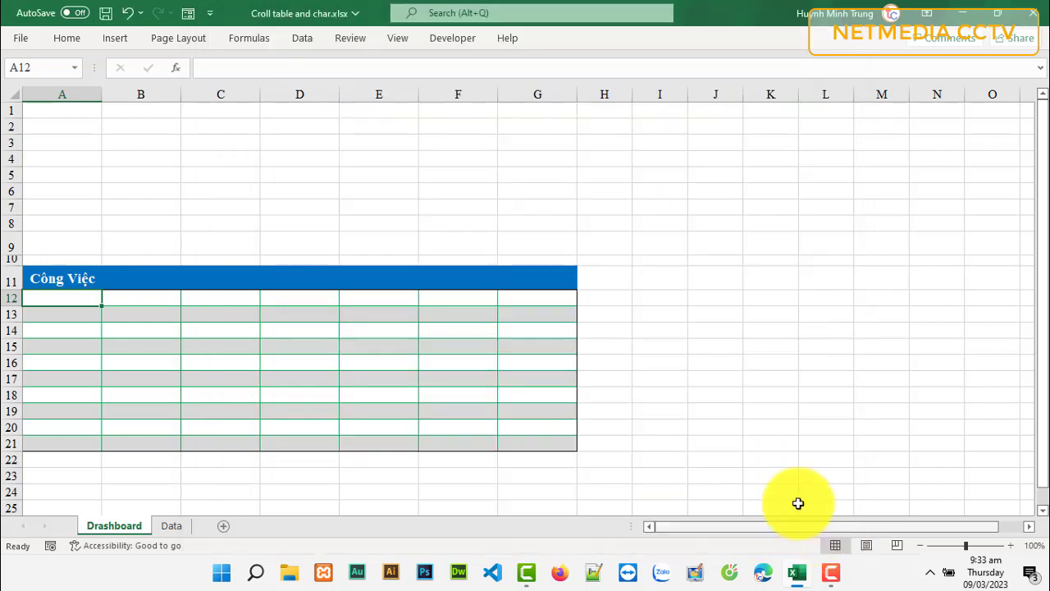
- Draw a horizontal form-control scroll bar across row 9 above the table
{"action": "left_click", "coordinate": [453, 38]}
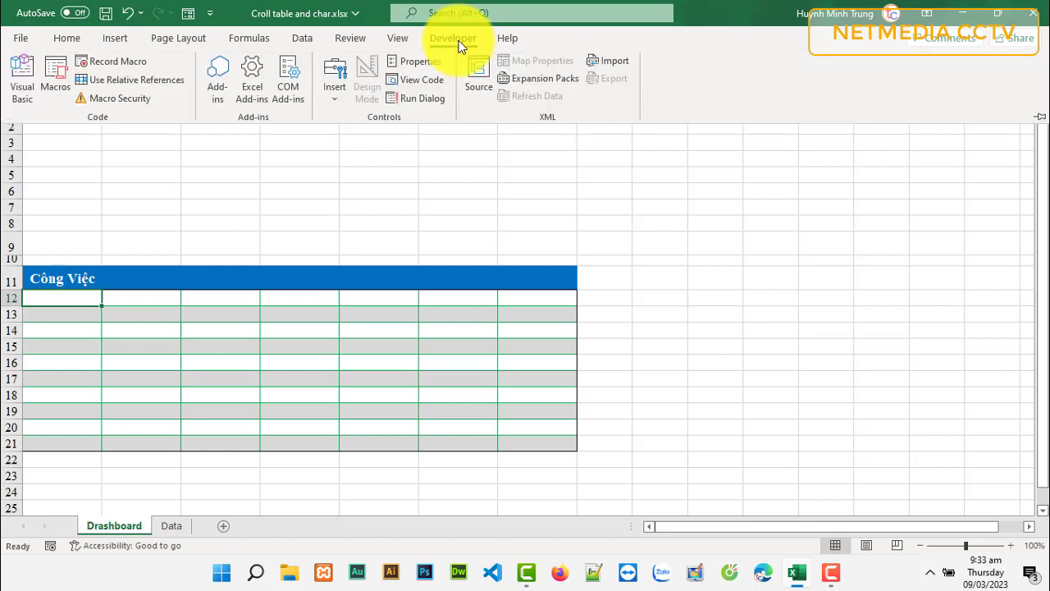
{"action": "left_click", "coordinate": [337, 100]}
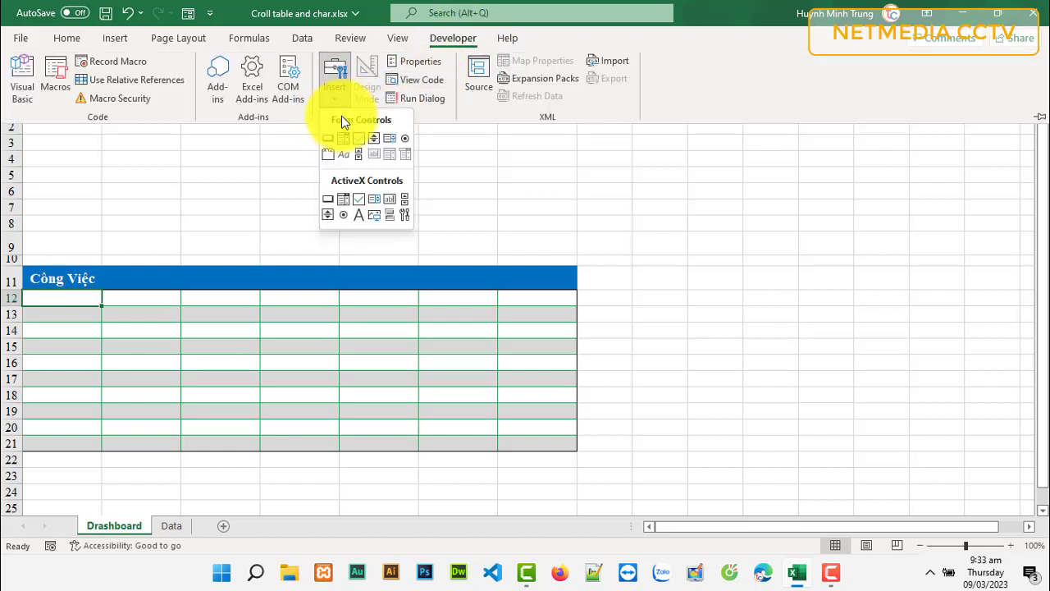
{"action": "left_click", "coordinate": [356, 155]}
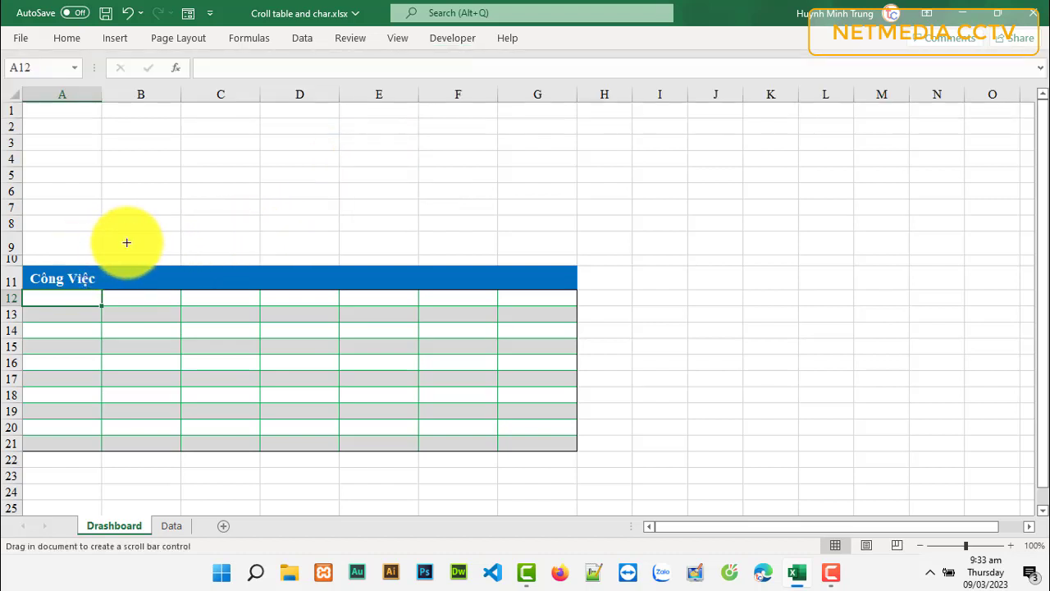
{"action": "left_click_drag", "start_coordinate": [108, 239], "coordinate": [574, 251]}
{"action": "left_click", "coordinate": [605, 310]}
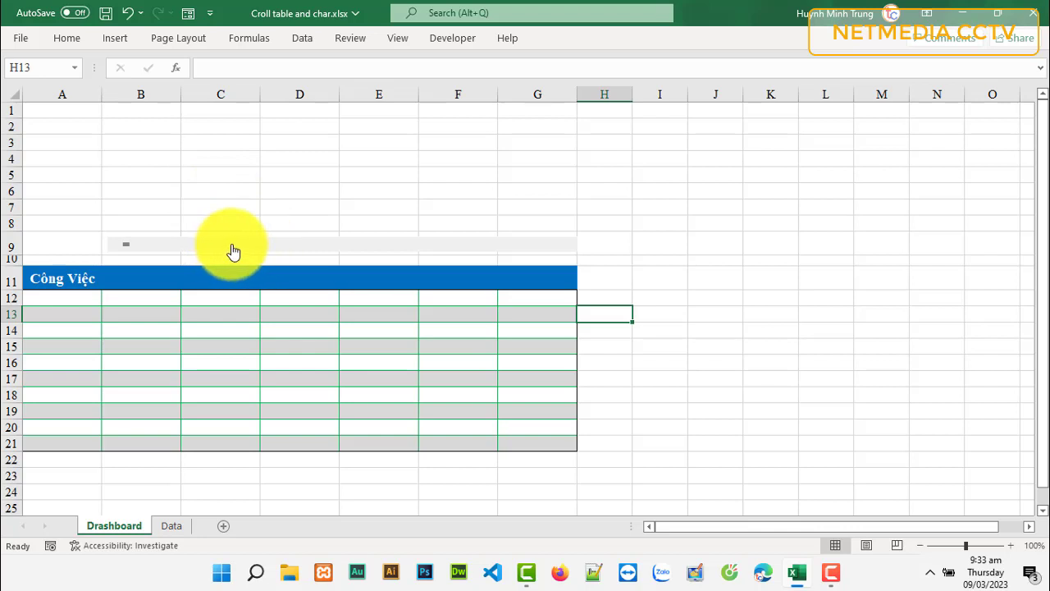
- Resize the row-9 scroll bar so it spans columns B through G
{"action": "right_click", "coordinate": [233, 251]}
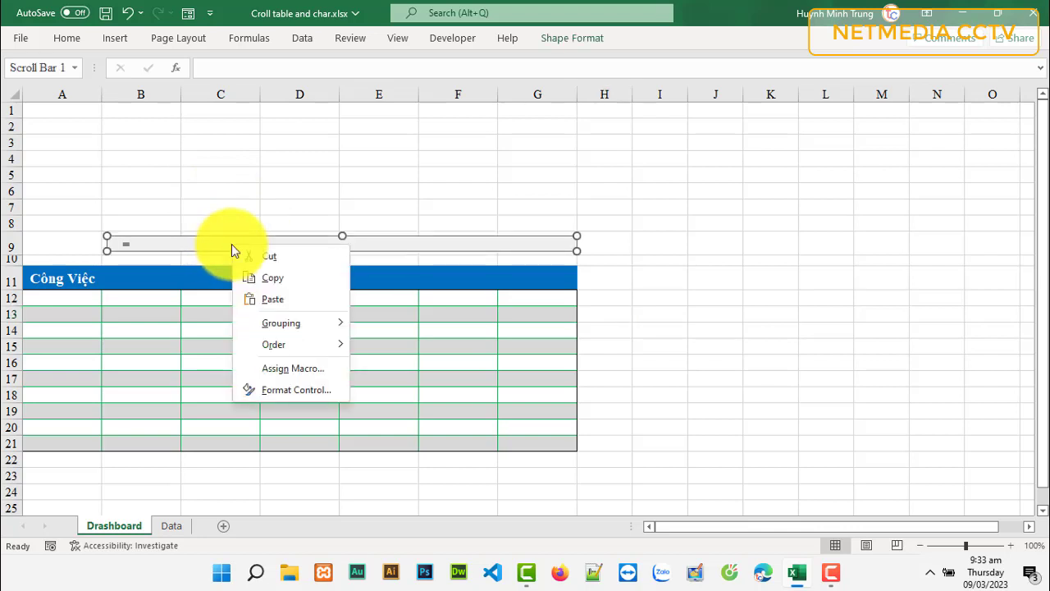
{"action": "left_click", "coordinate": [105, 252]}
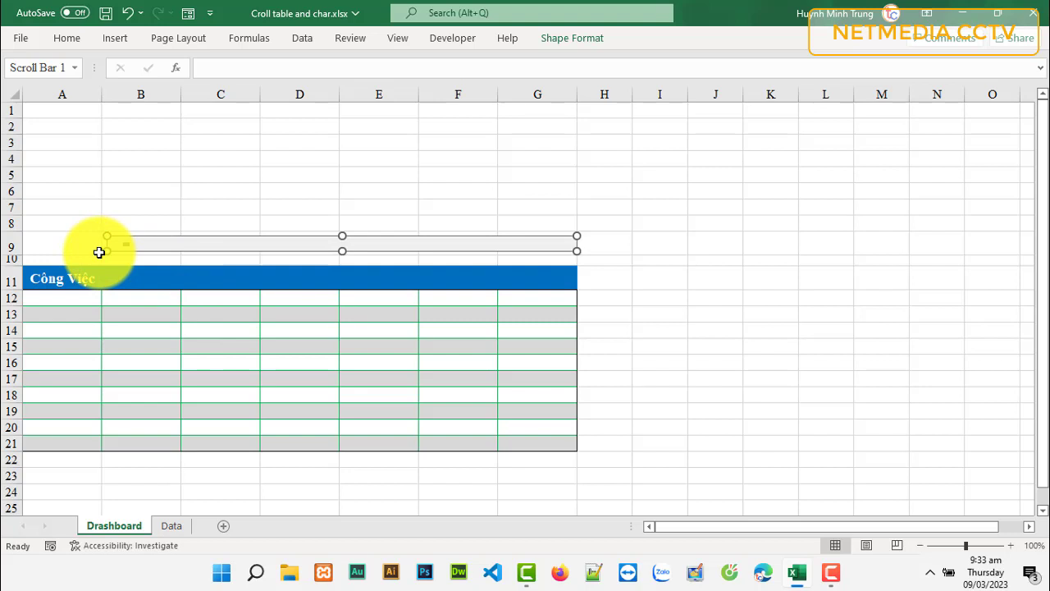
{"action": "left_click_drag", "start_coordinate": [98, 252], "coordinate": [338, 240]}
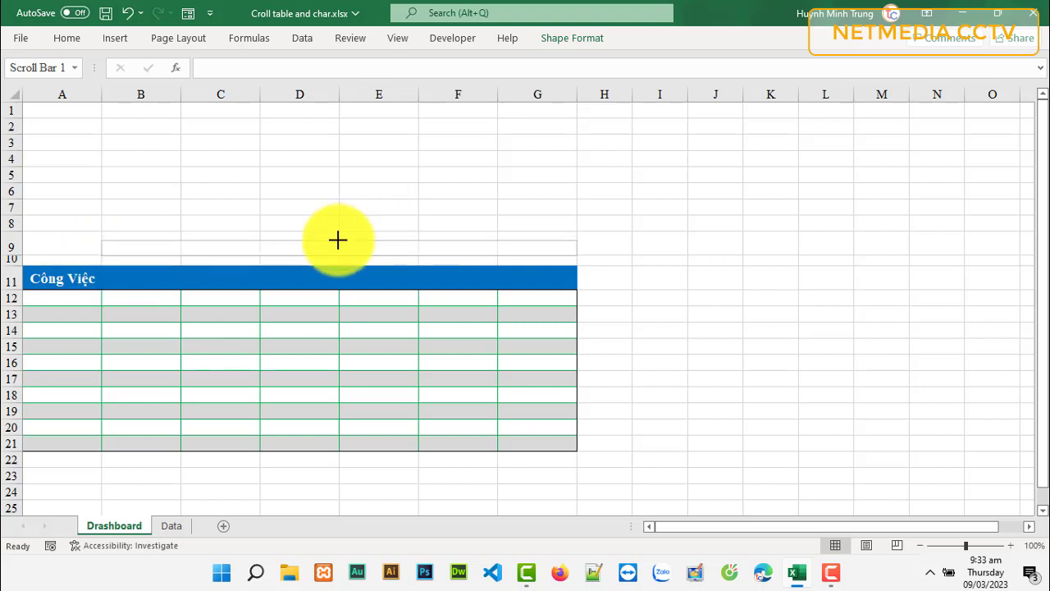
{"action": "left_click", "coordinate": [649, 301]}
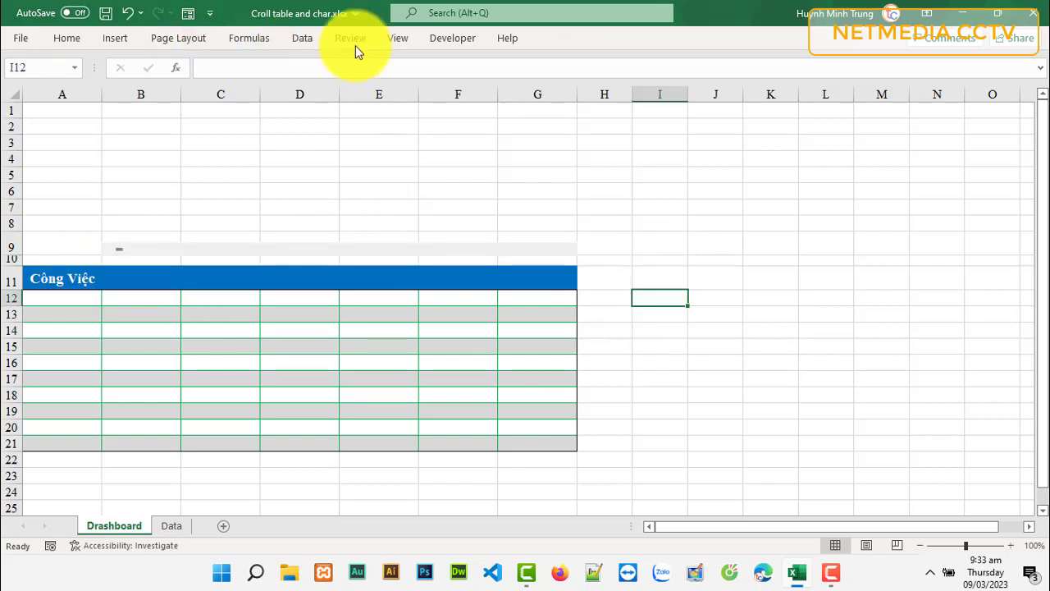
- Draw a vertical scroll bar in column H over rows 12–21 and narrow column H
{"action": "left_click", "coordinate": [457, 43]}
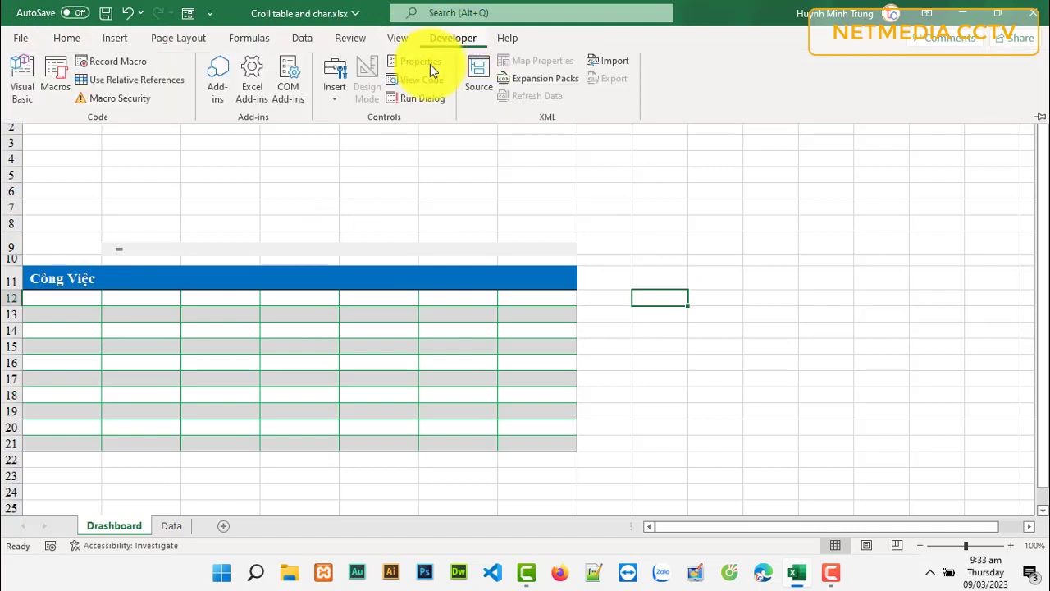
{"action": "left_click", "coordinate": [339, 96]}
{"action": "left_click", "coordinate": [358, 158]}
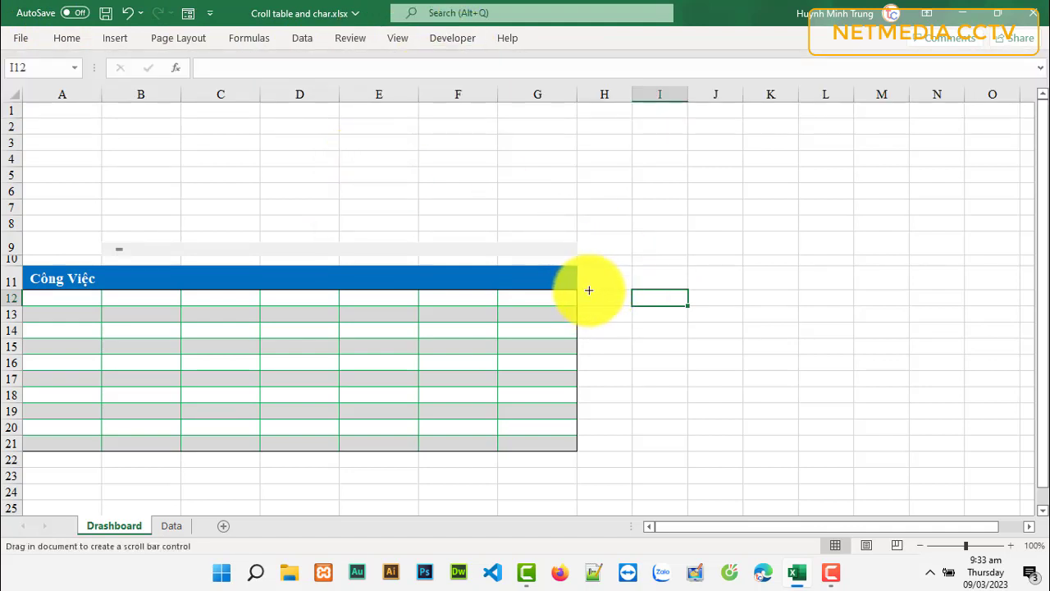
{"action": "left_click_drag", "start_coordinate": [584, 290], "coordinate": [598, 450]}
{"action": "left_click", "coordinate": [611, 109]}
{"action": "left_click_drag", "start_coordinate": [632, 96], "coordinate": [609, 104]}
{"action": "left_click", "coordinate": [705, 379]}
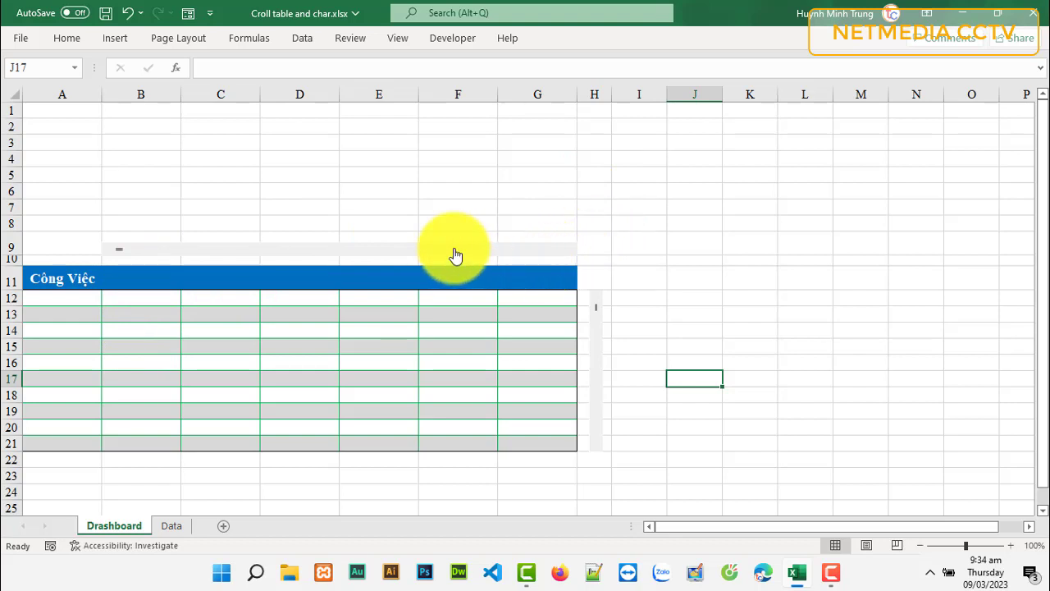
- Give the horizontal scroll bar minimum 0, maximum 6, incremental change 1 and page change 6
{"action": "right_click", "coordinate": [247, 249]}
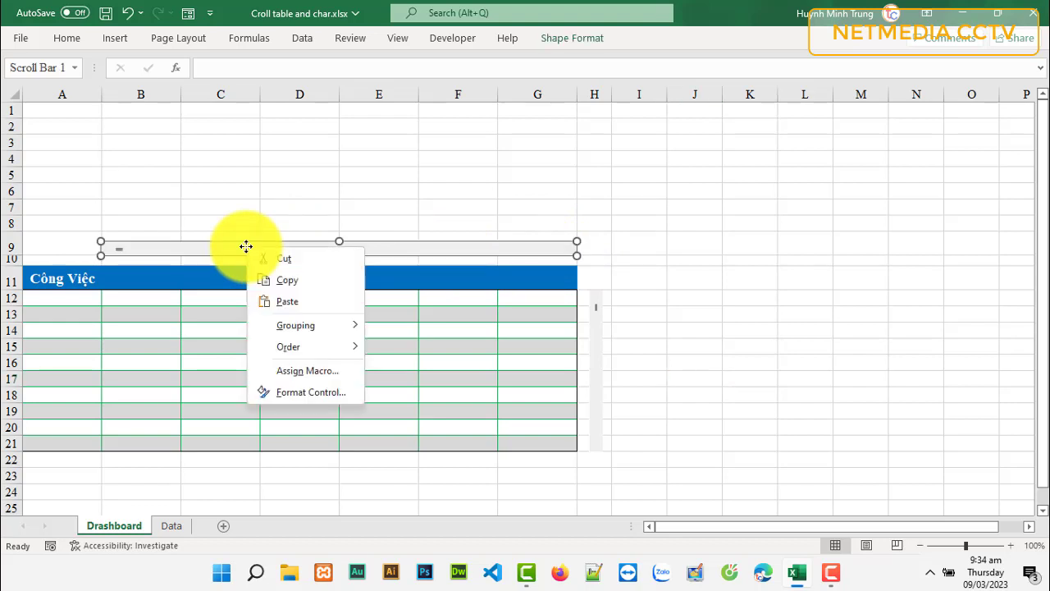
{"action": "left_click", "coordinate": [338, 395]}
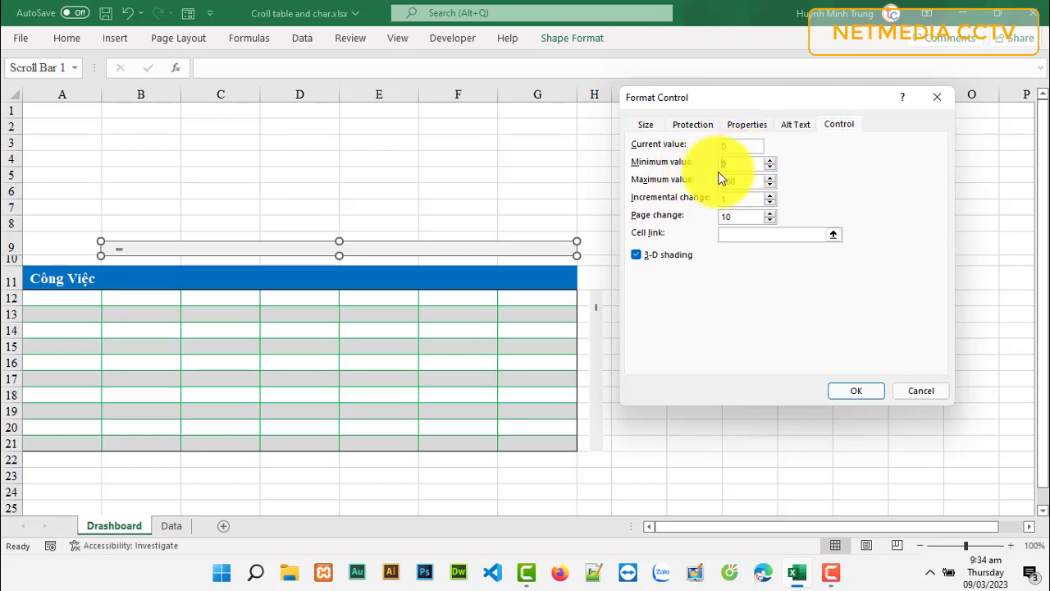
{"action": "key", "text": "Tab"}
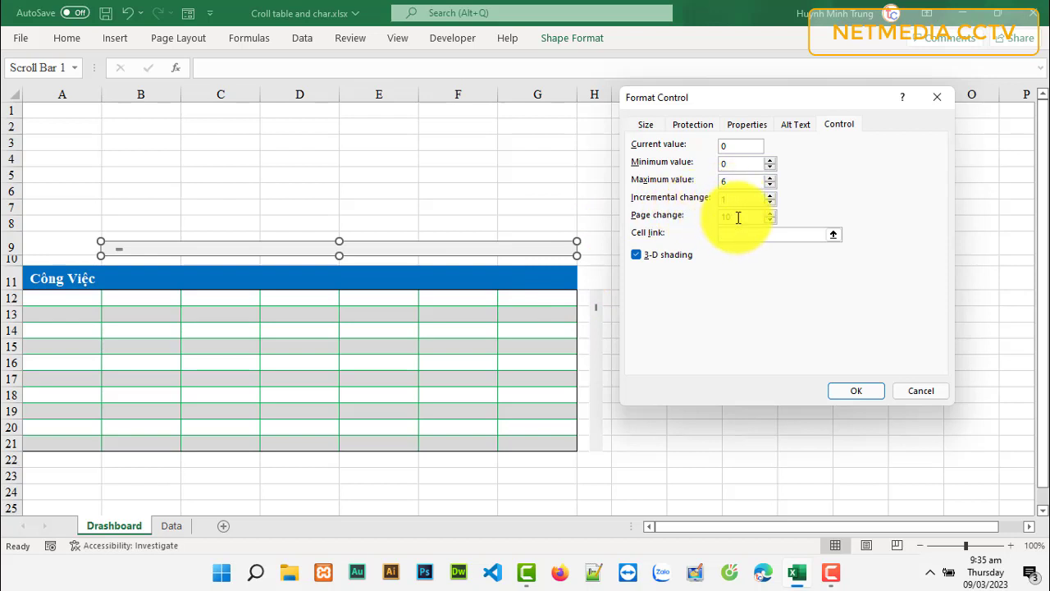
{"action": "double_click", "coordinate": [737, 217]}
{"action": "type", "text": "6"}
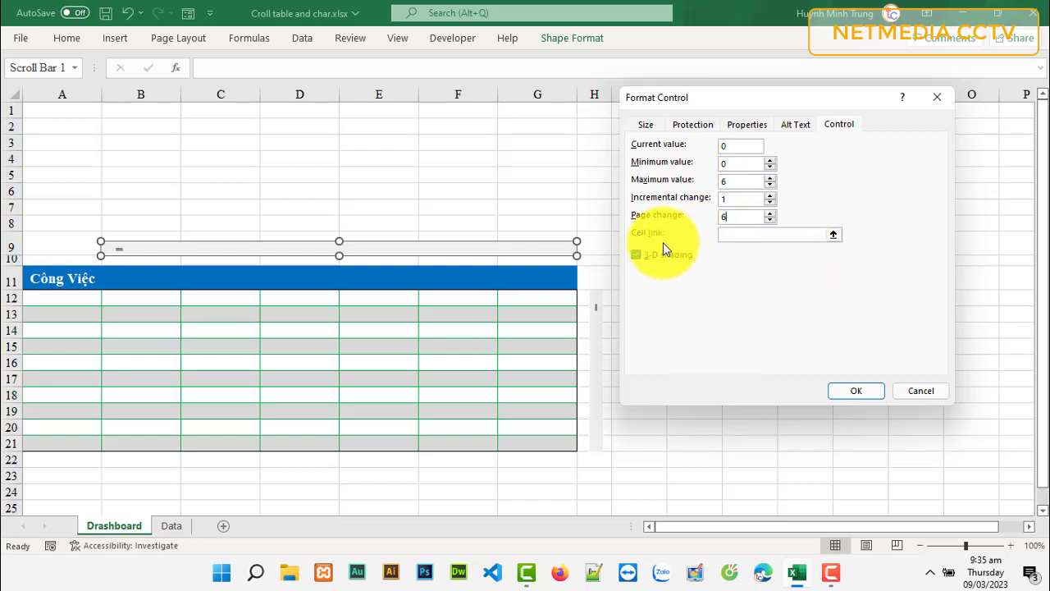
- Link the horizontal scroll bar to cell Data!$O$1 and confirm the Format Control settings
{"action": "left_click", "coordinate": [833, 236]}
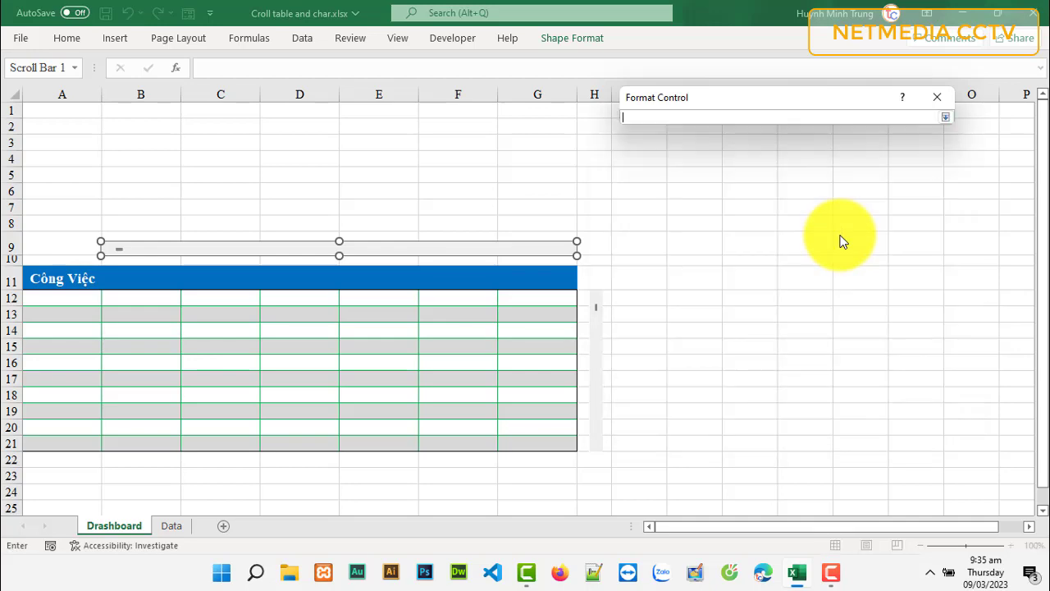
{"action": "left_click", "coordinate": [170, 528]}
{"action": "left_click_drag", "start_coordinate": [744, 92], "coordinate": [564, 172]}
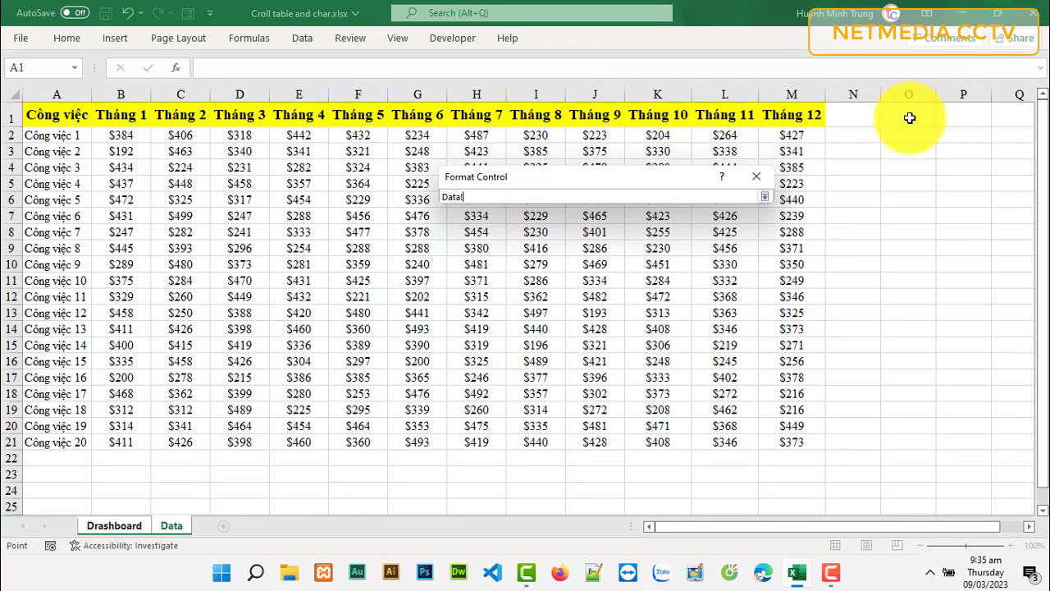
{"action": "left_click", "coordinate": [909, 118]}
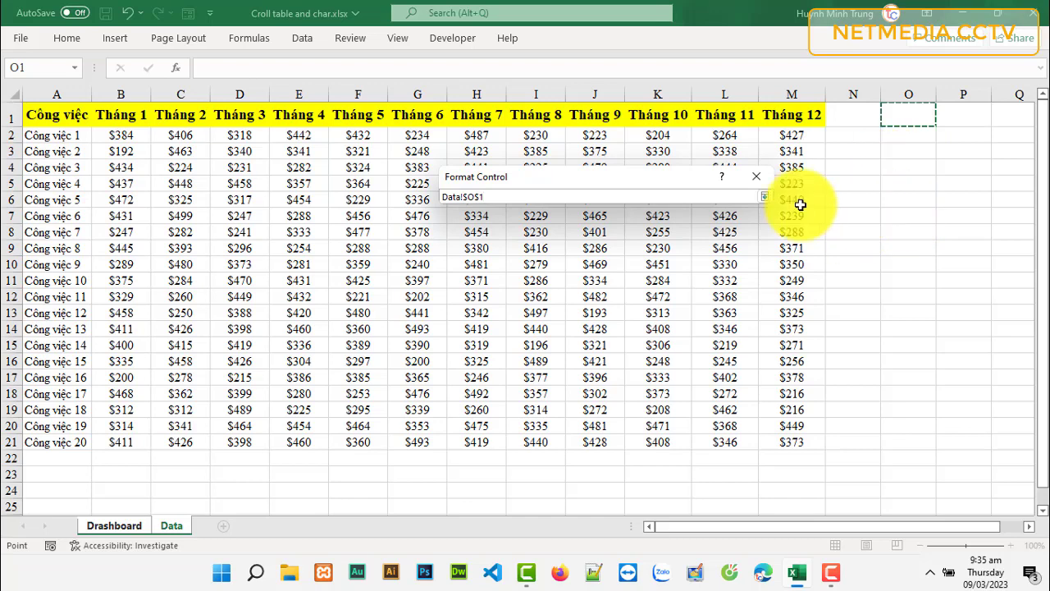
{"action": "left_click", "coordinate": [765, 198]}
{"action": "left_click", "coordinate": [684, 464]}
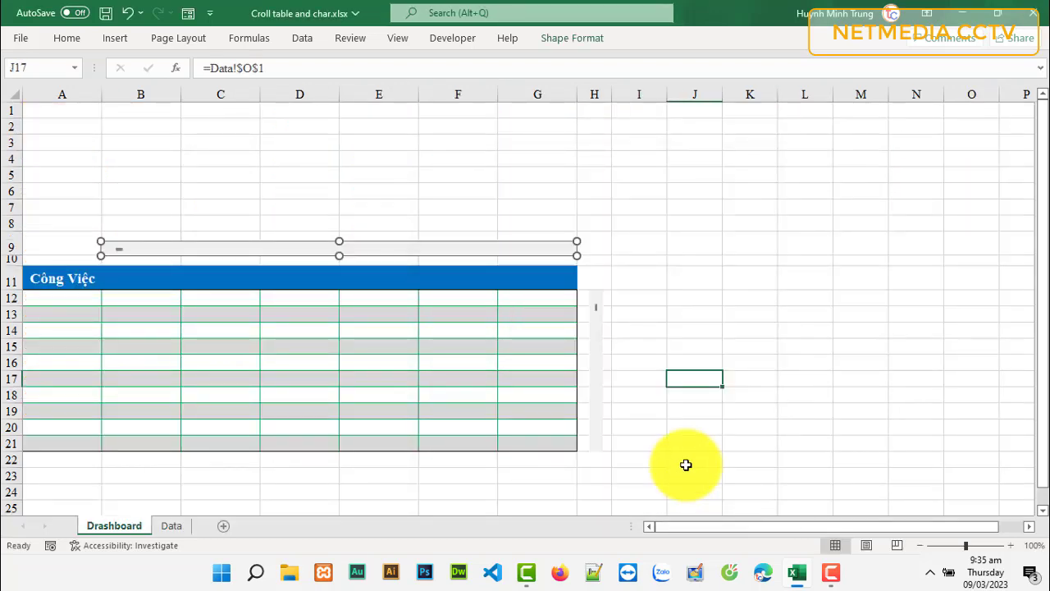
{"action": "left_click", "coordinate": [645, 309]}
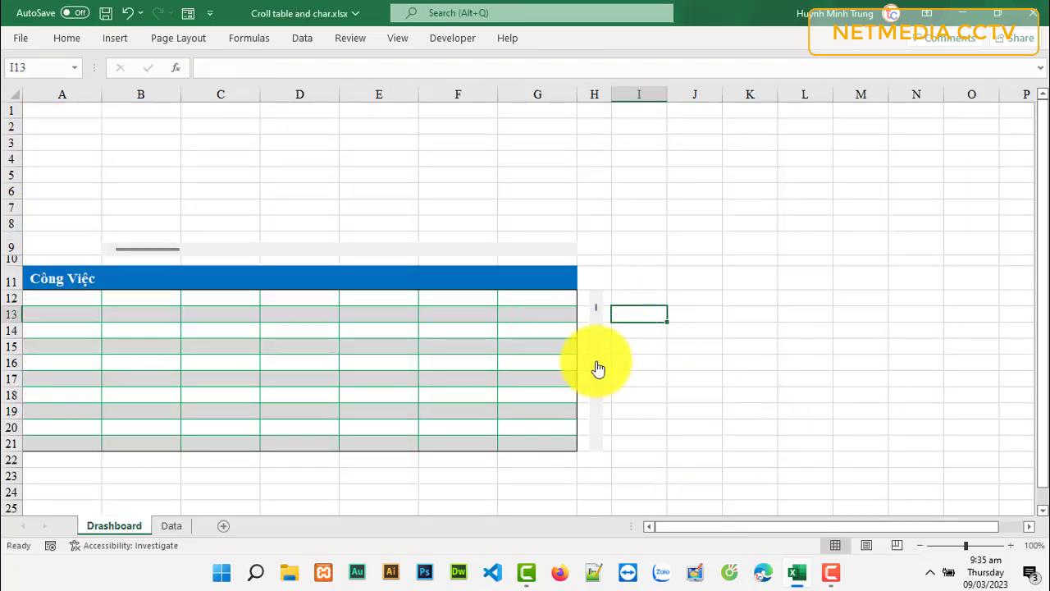
- Set the vertical scroll bar's maximum to 10 and page change to 2 in Format Control
{"action": "right_click", "coordinate": [596, 361]}
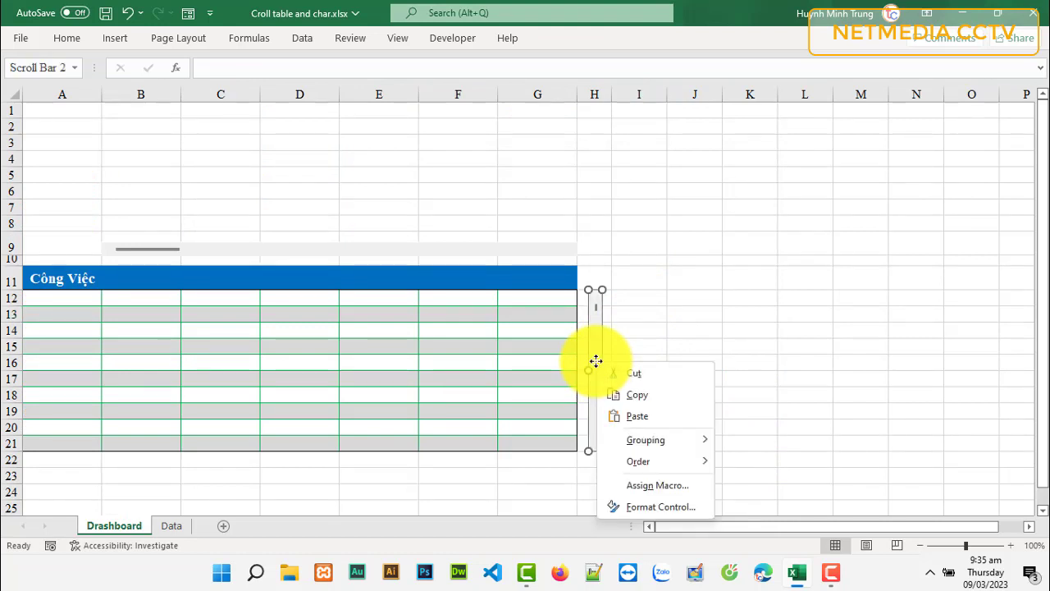
{"action": "left_click", "coordinate": [656, 504]}
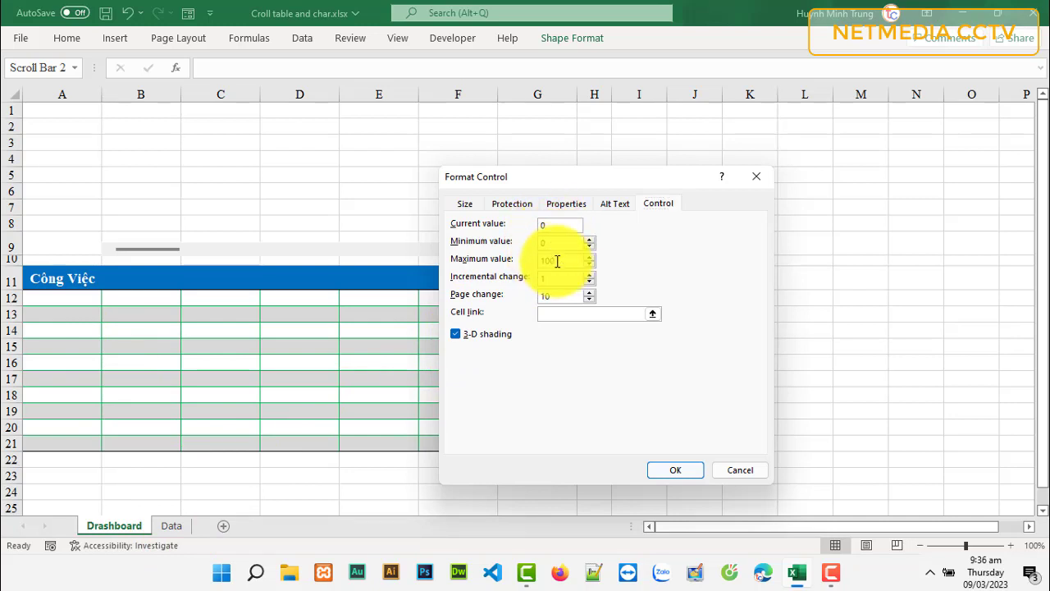
{"action": "double_click", "coordinate": [557, 260]}
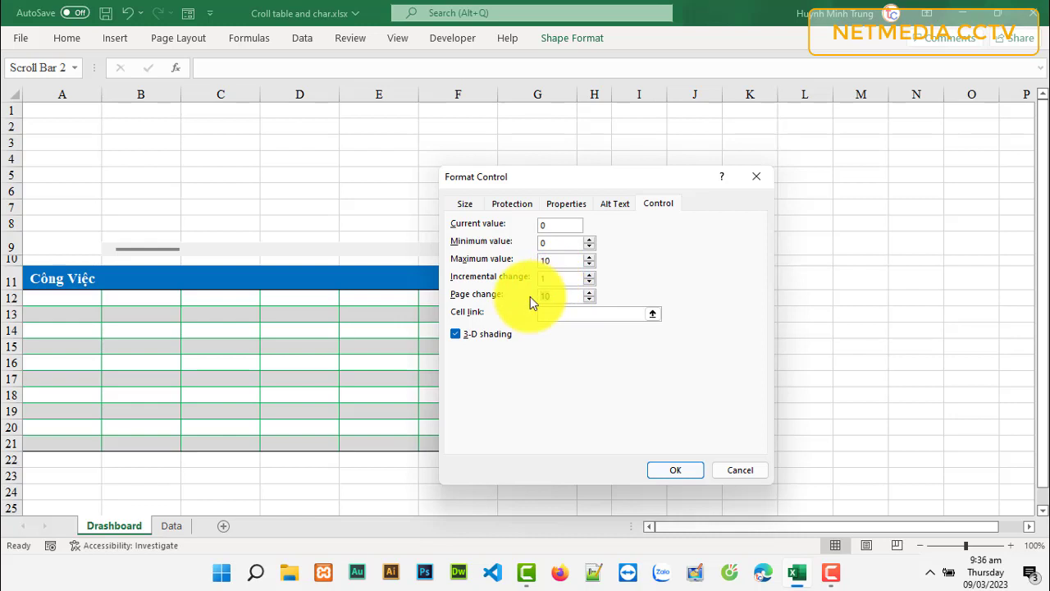
{"action": "type", "text": "2"}
- Link the vertical scroll bar to cell Data!$P$1 and apply the settings
{"action": "left_click", "coordinate": [652, 315]}
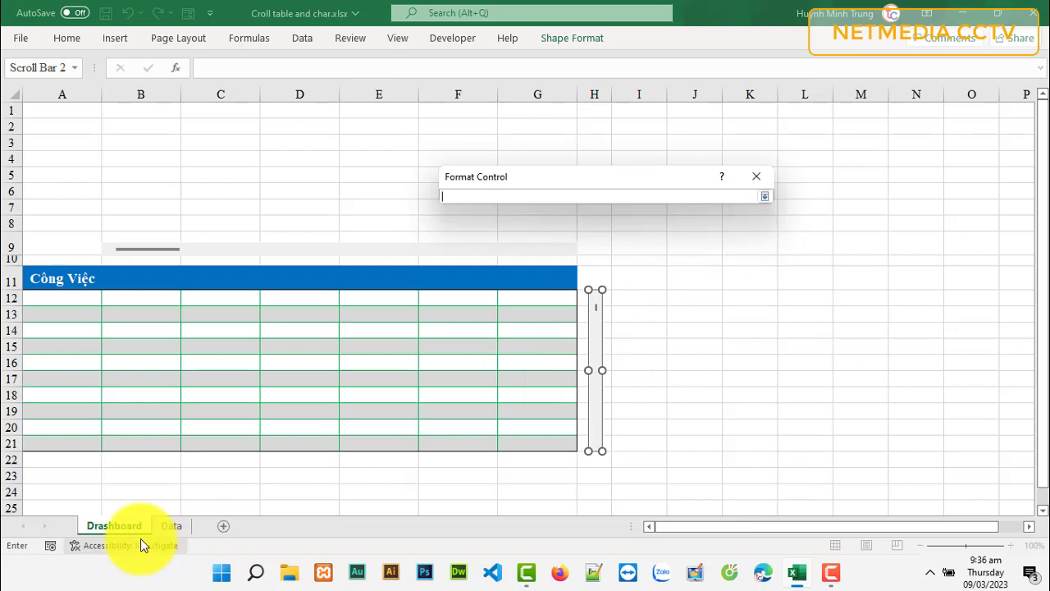
{"action": "left_click", "coordinate": [177, 527]}
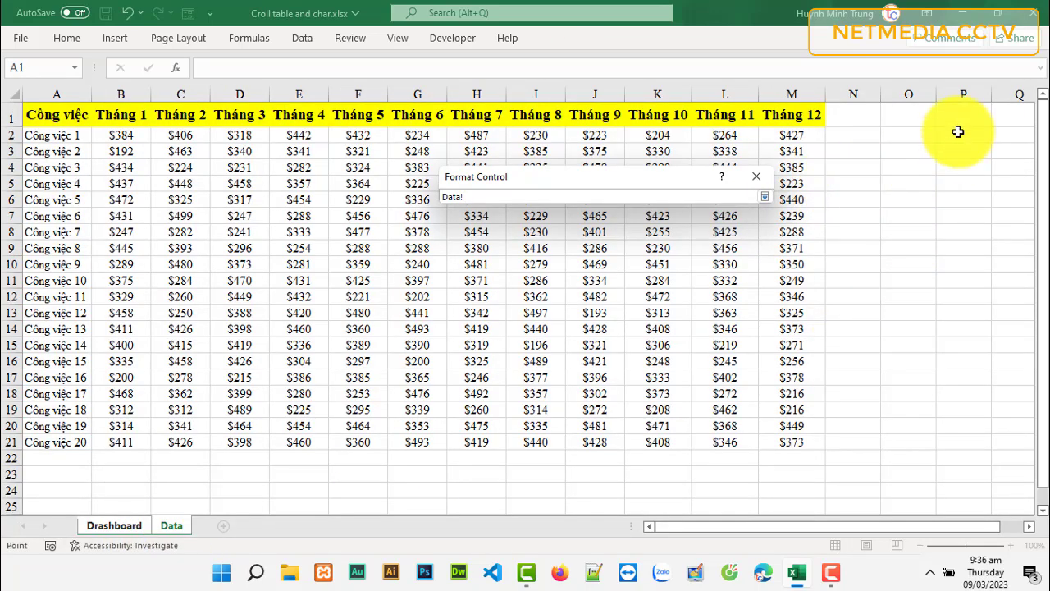
{"action": "left_click", "coordinate": [967, 117]}
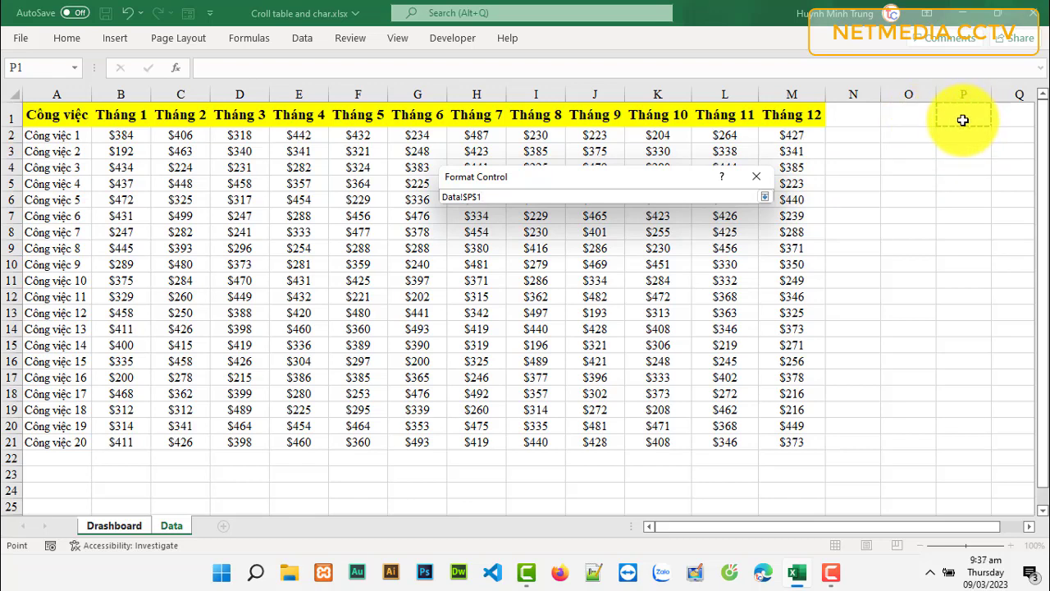
{"action": "left_click", "coordinate": [763, 197]}
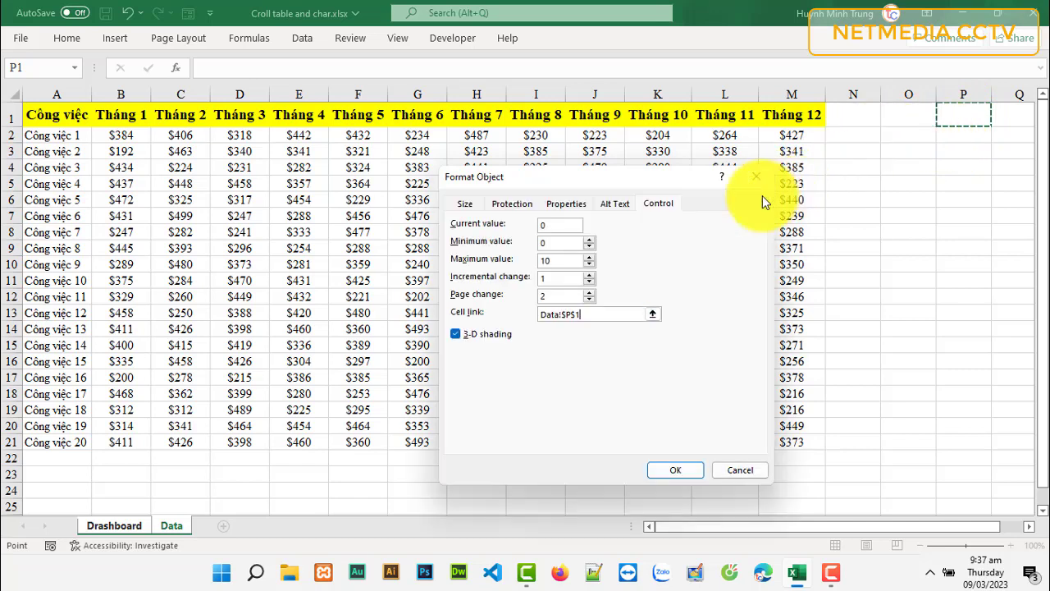
{"action": "left_click", "coordinate": [678, 471]}
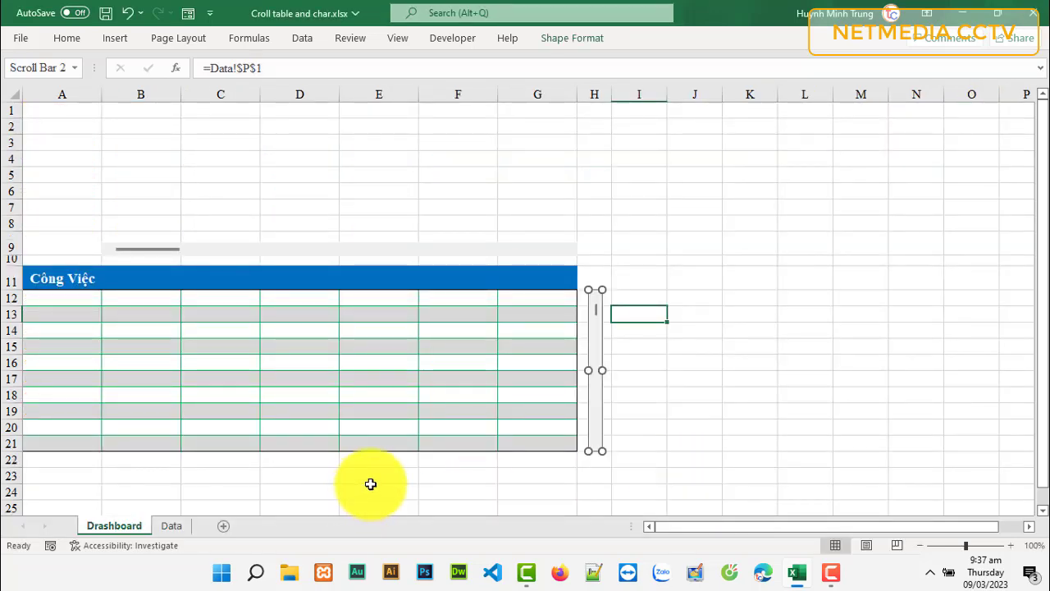
{"action": "left_click", "coordinate": [652, 424]}
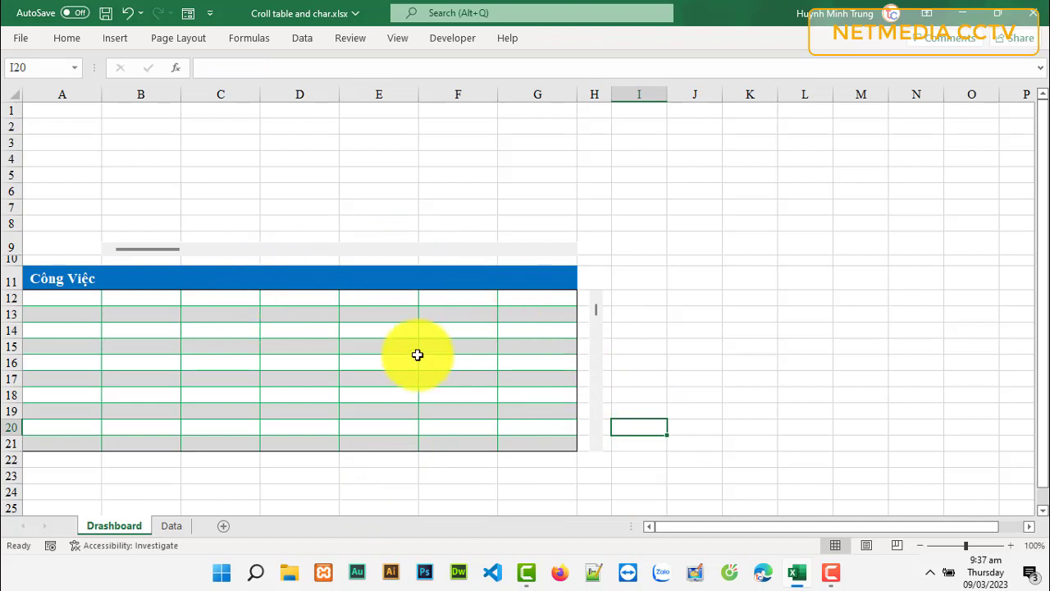
- Enter =OFFSET(Data!B1,0,Data!$O$1) in Dashboard cell B11 to show the Tháng month header
{"action": "left_click", "coordinate": [133, 281]}
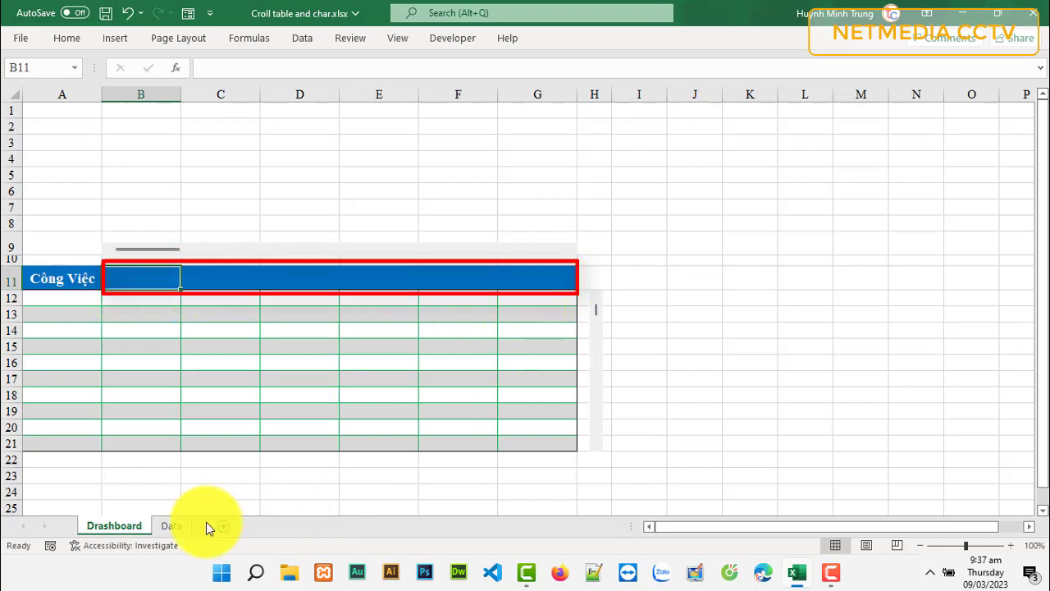
{"action": "left_click", "coordinate": [172, 525]}
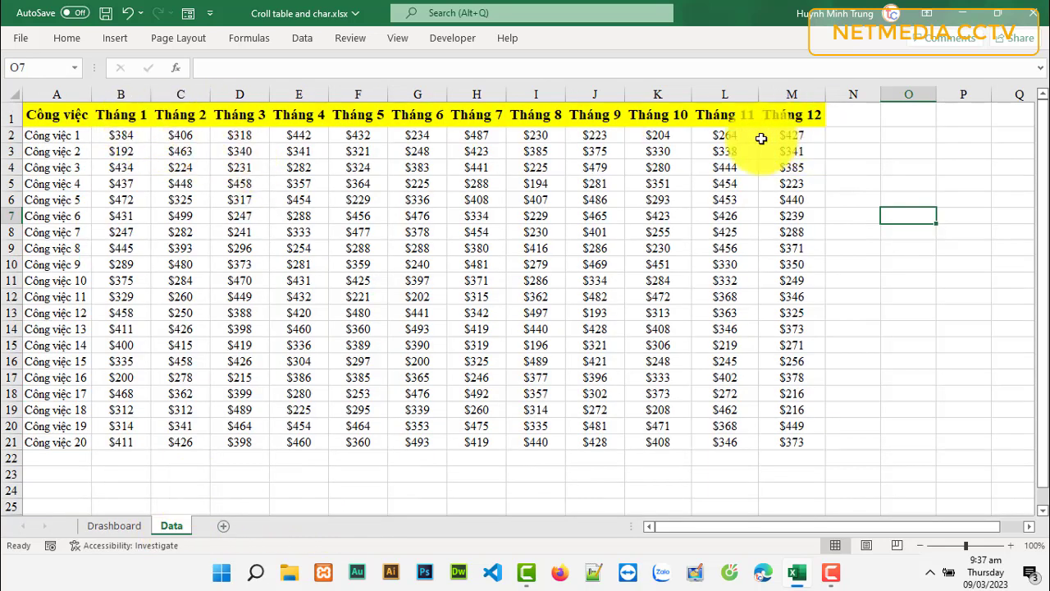
{"action": "left_click", "coordinate": [123, 526]}
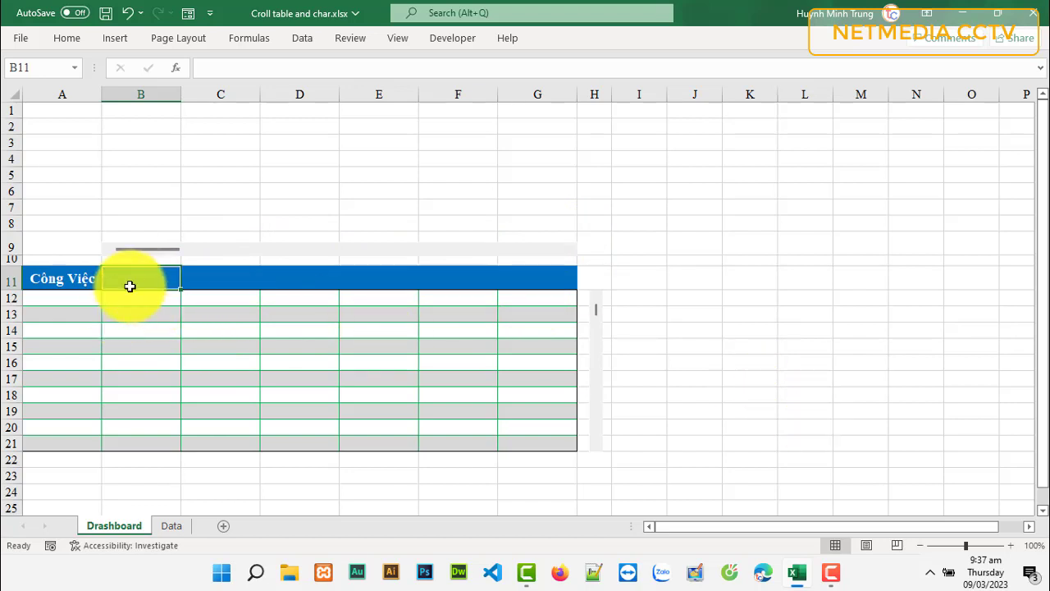
{"action": "type", "text": "="}
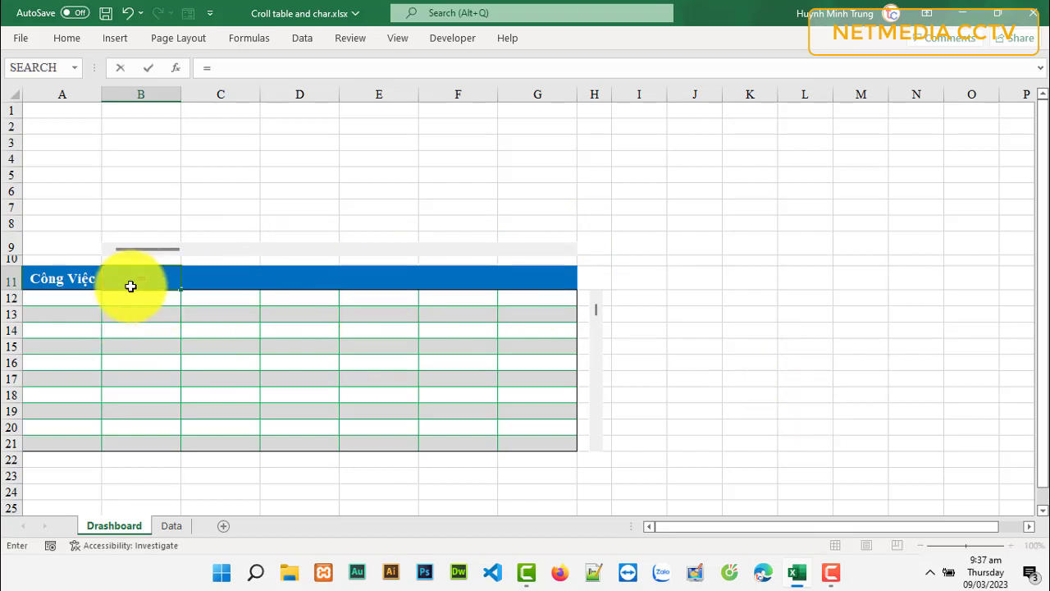
{"action": "type", "text": "off"}
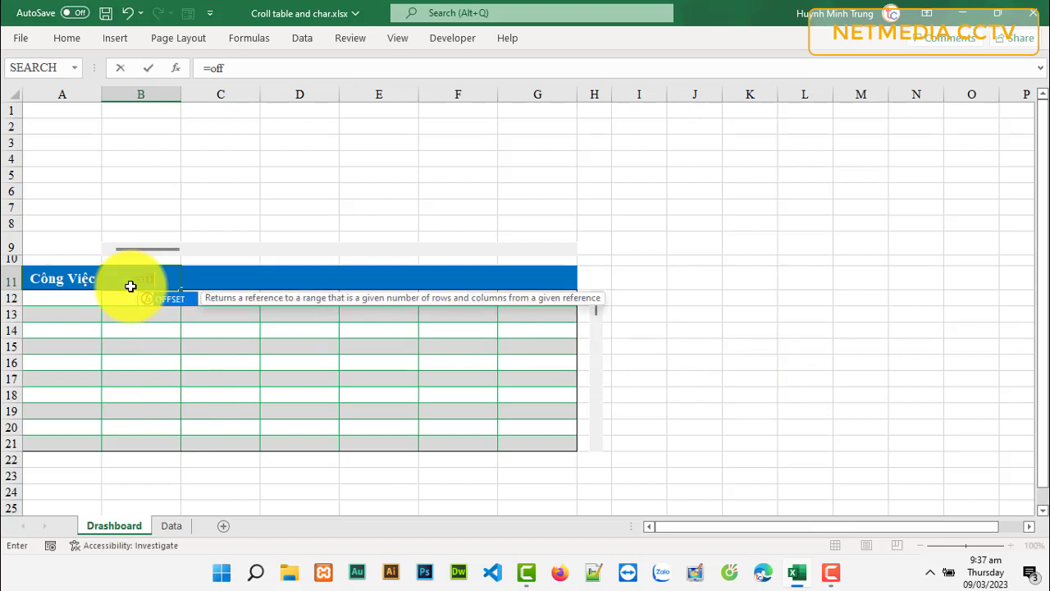
{"action": "type", "text": "set"}
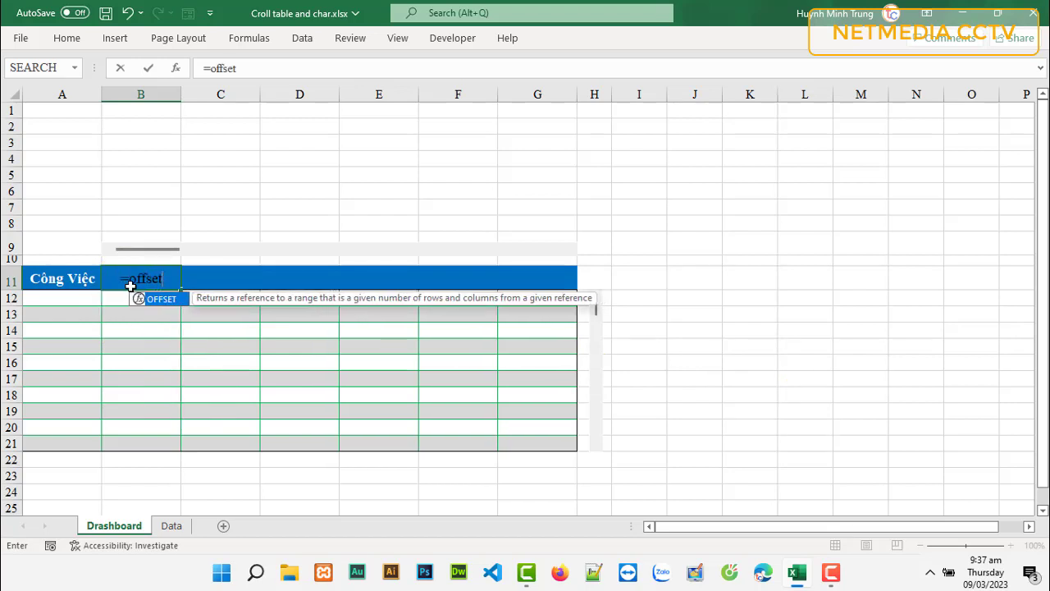
{"action": "type", "text": "("}
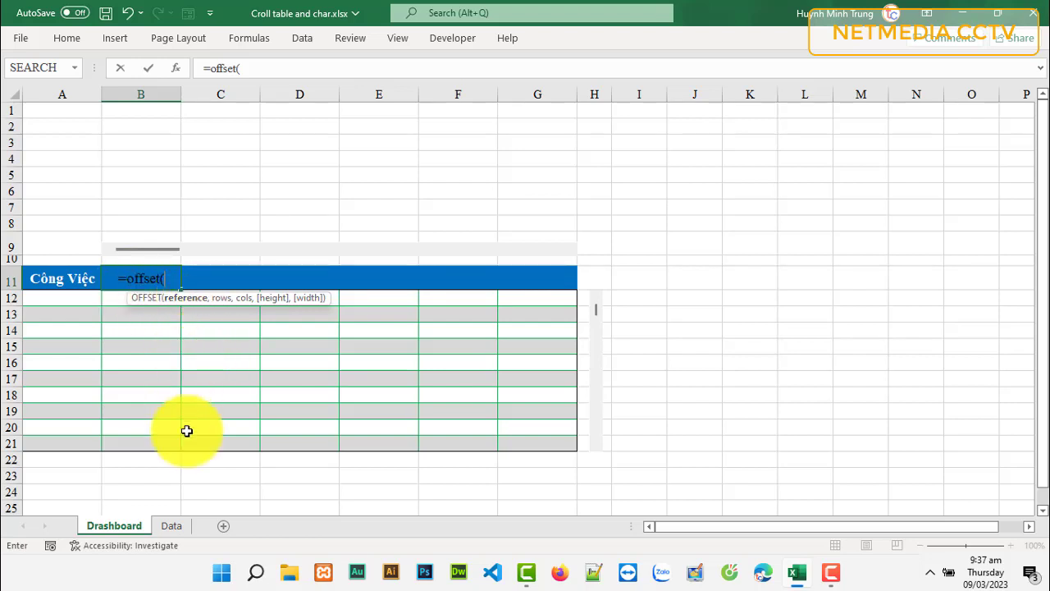
{"action": "left_click", "coordinate": [171, 527]}
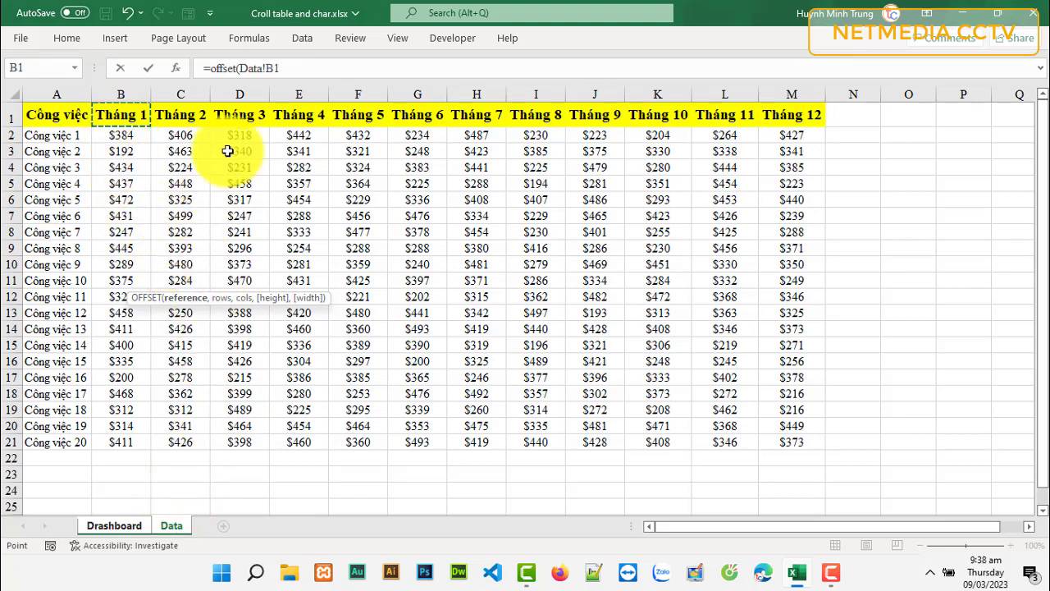
{"action": "type", "text": ",0,Data!$O$1"}
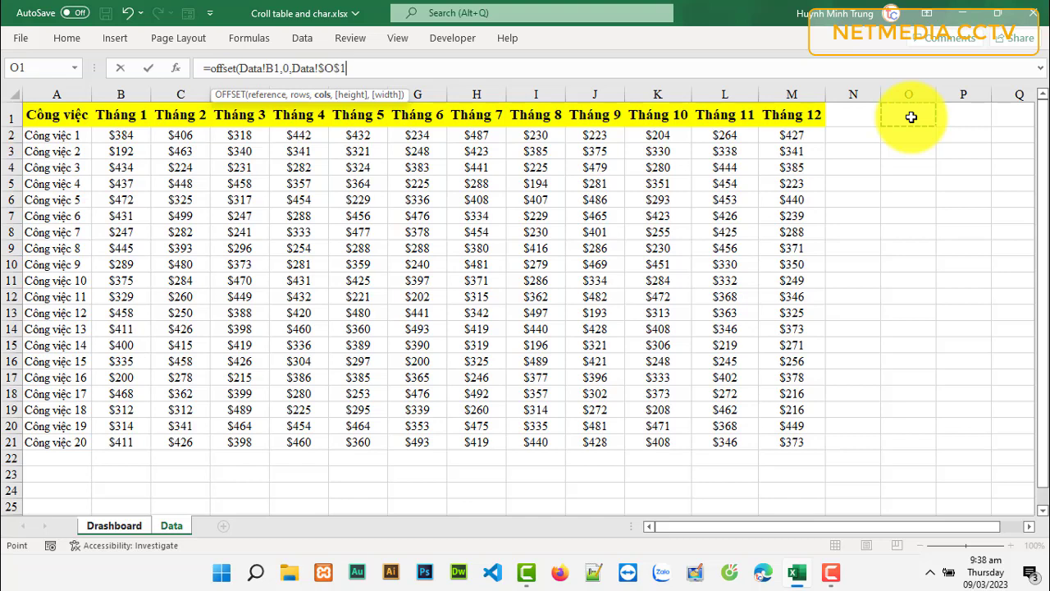
{"action": "type", "text": ")"}
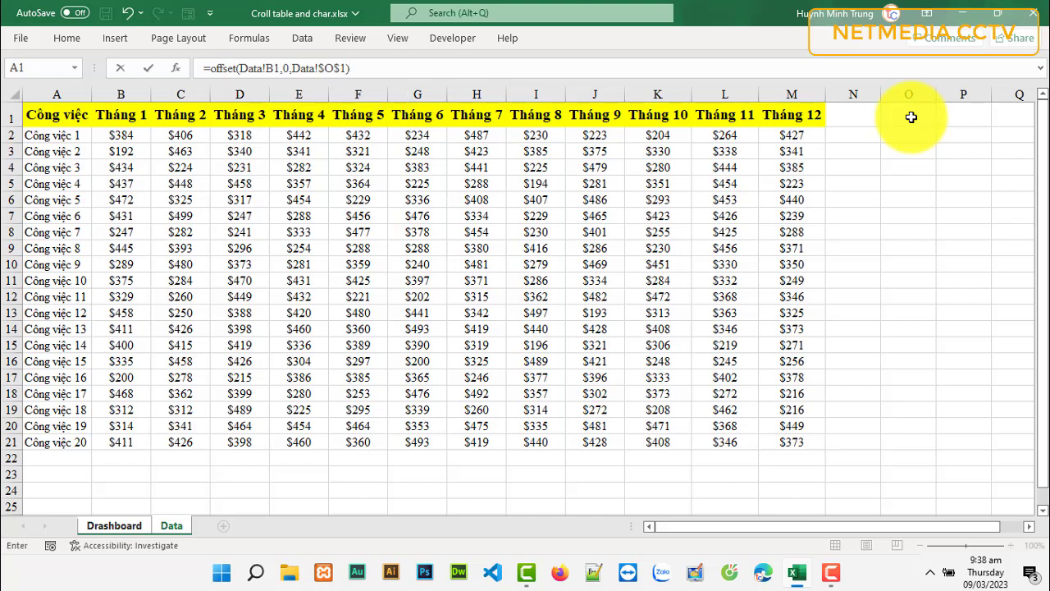
{"action": "key", "text": "Return"}
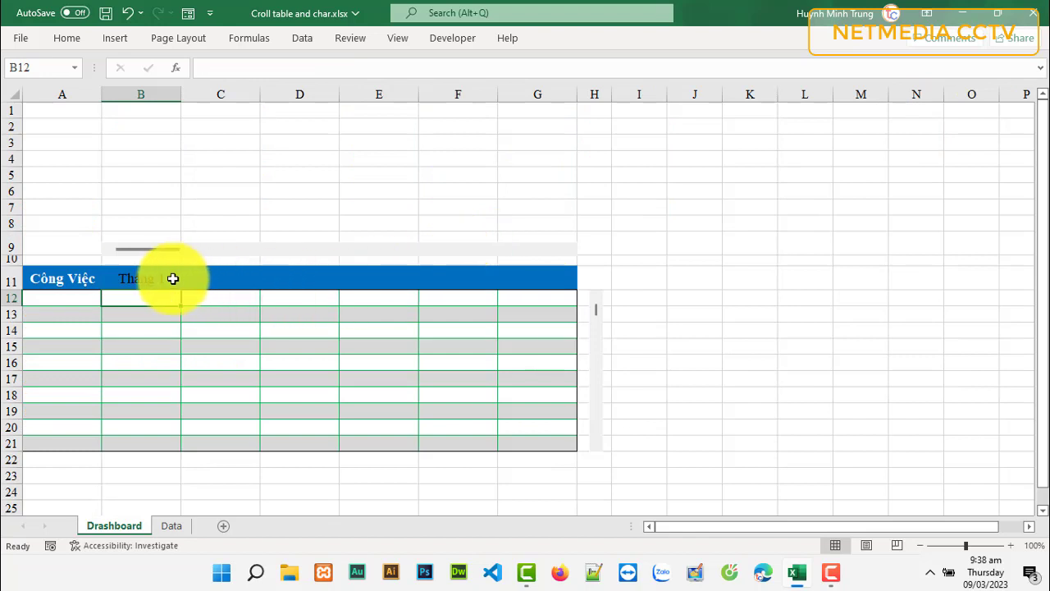
- Make the header cells B11:G11 bold
{"action": "left_click", "coordinate": [135, 279]}
{"action": "left_click_drag", "start_coordinate": [135, 279], "coordinate": [529, 280]}
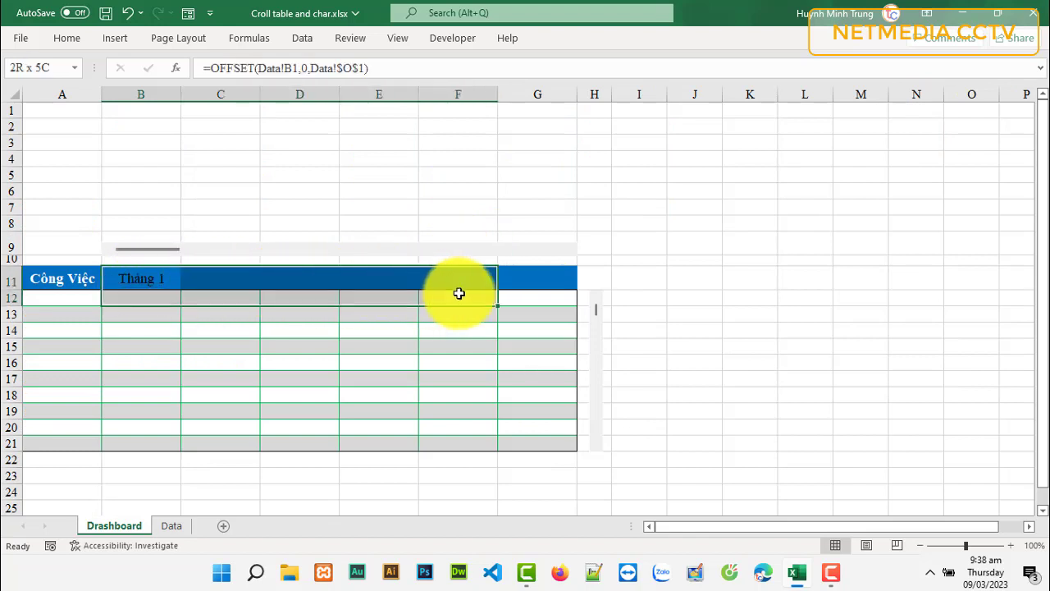
{"action": "left_click", "coordinate": [70, 37]}
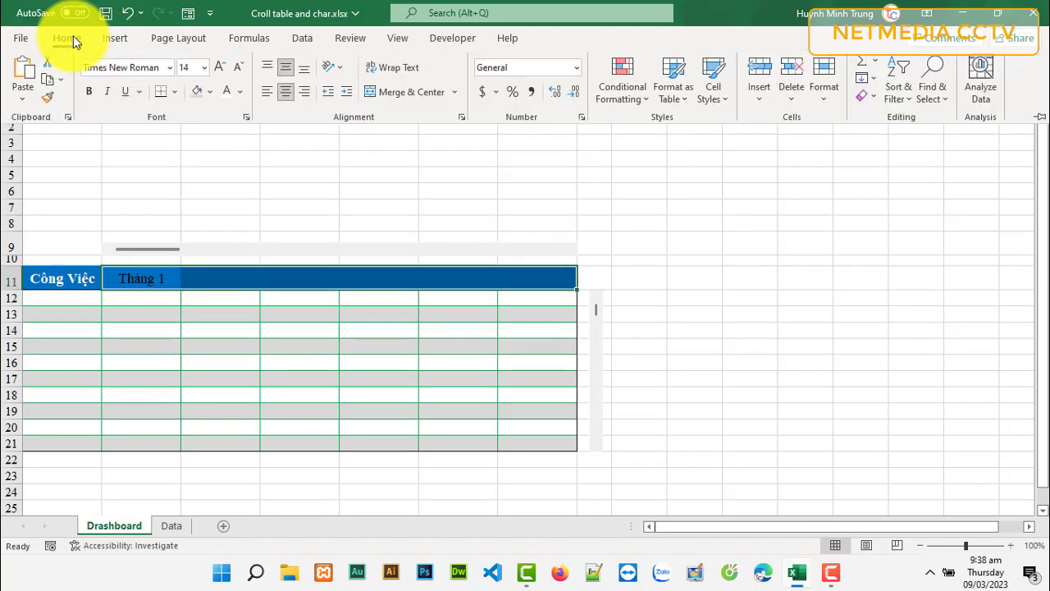
{"action": "left_click", "coordinate": [148, 298]}
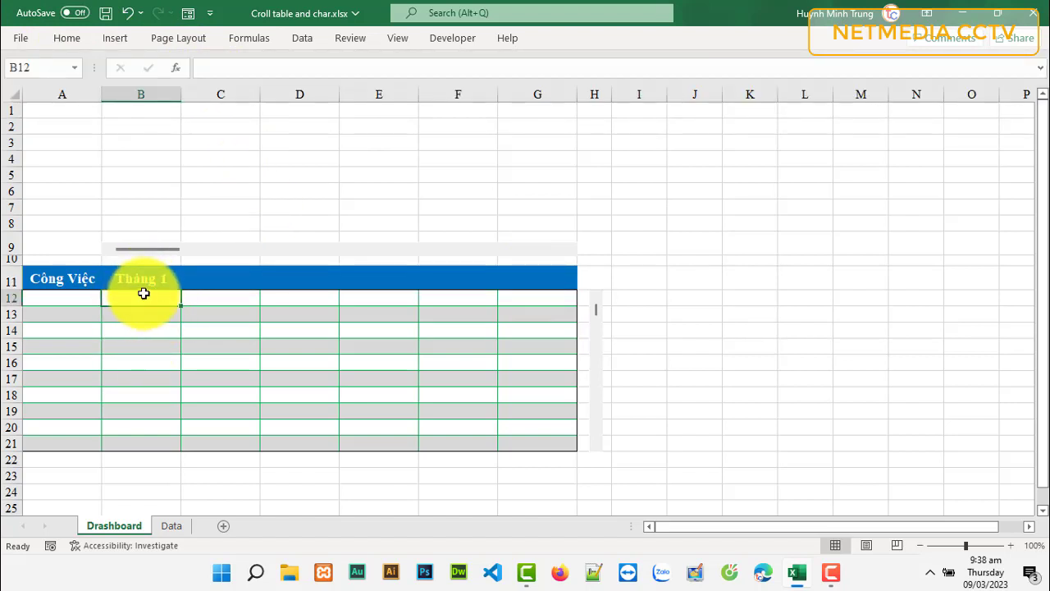
- Fill the B11 header formula across to G11, showing Tháng 1 through Tháng 6
{"action": "left_click", "coordinate": [149, 278]}
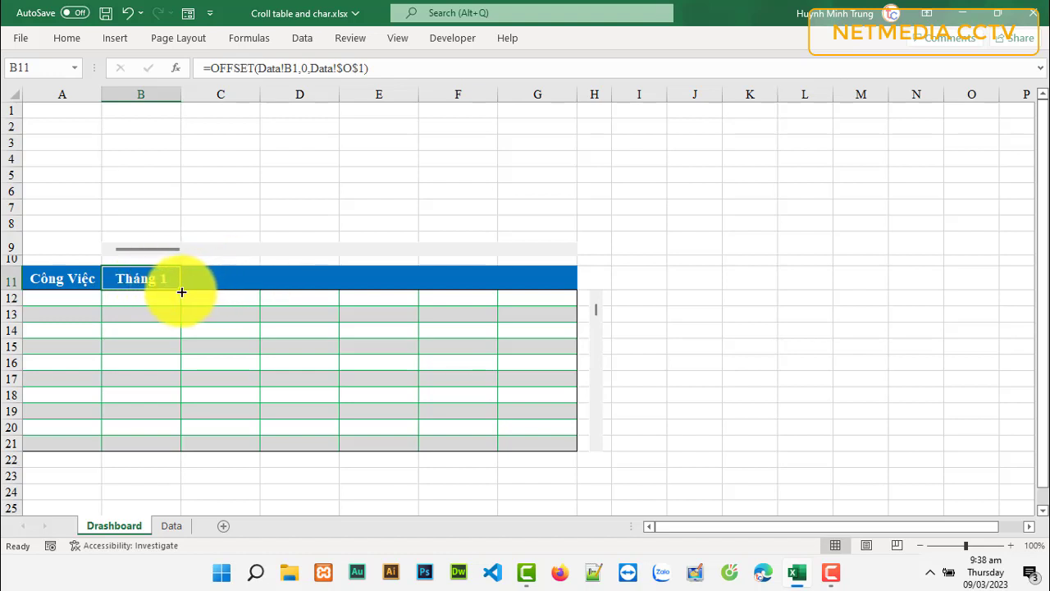
{"action": "left_click_drag", "start_coordinate": [181, 292], "coordinate": [562, 286]}
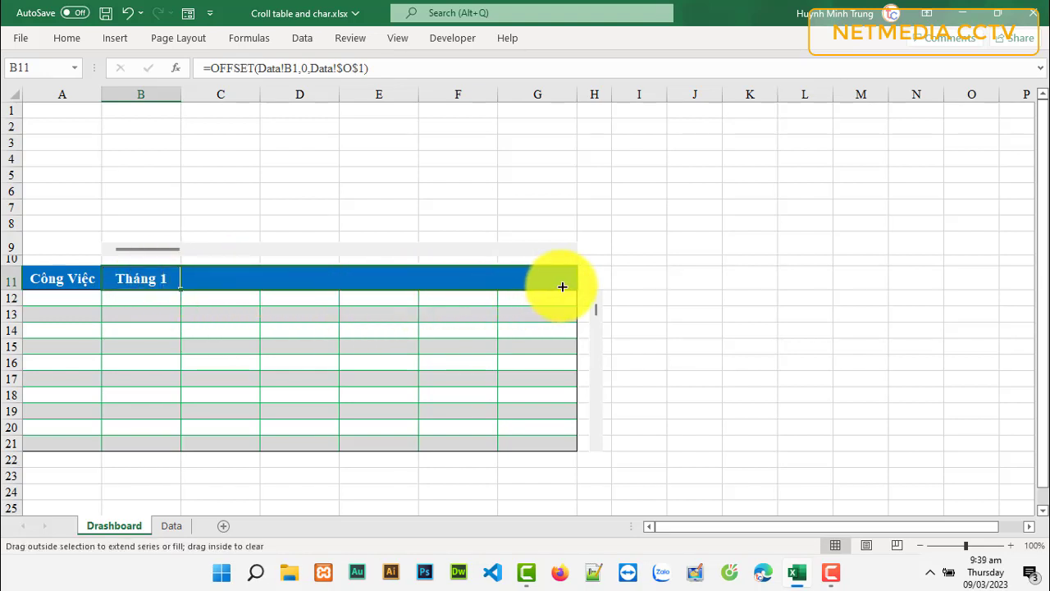
{"action": "left_click_drag", "start_coordinate": [562, 286], "coordinate": [562, 287]}
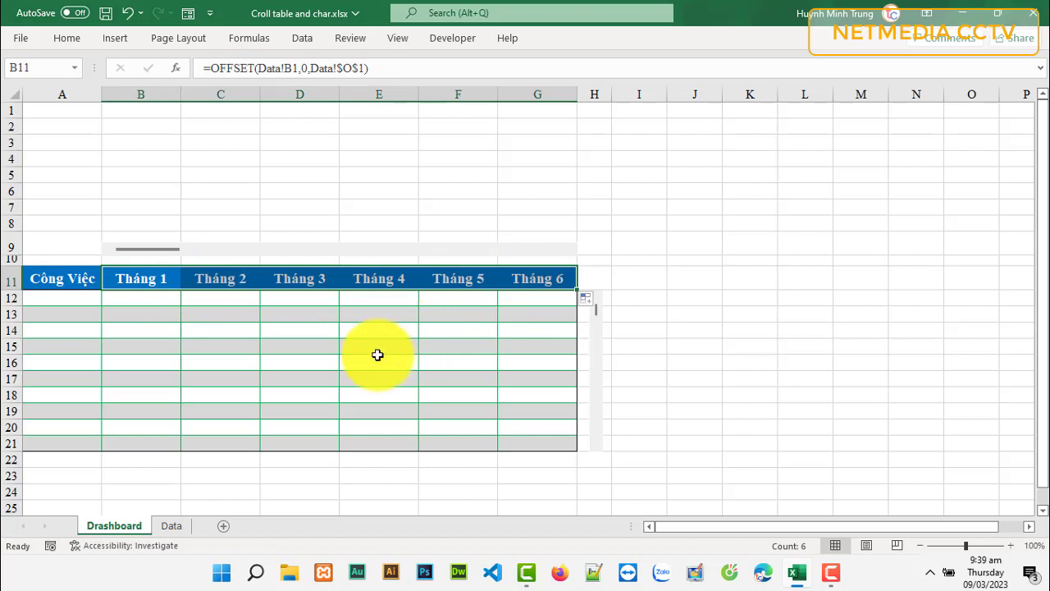
{"action": "left_click", "coordinate": [375, 356]}
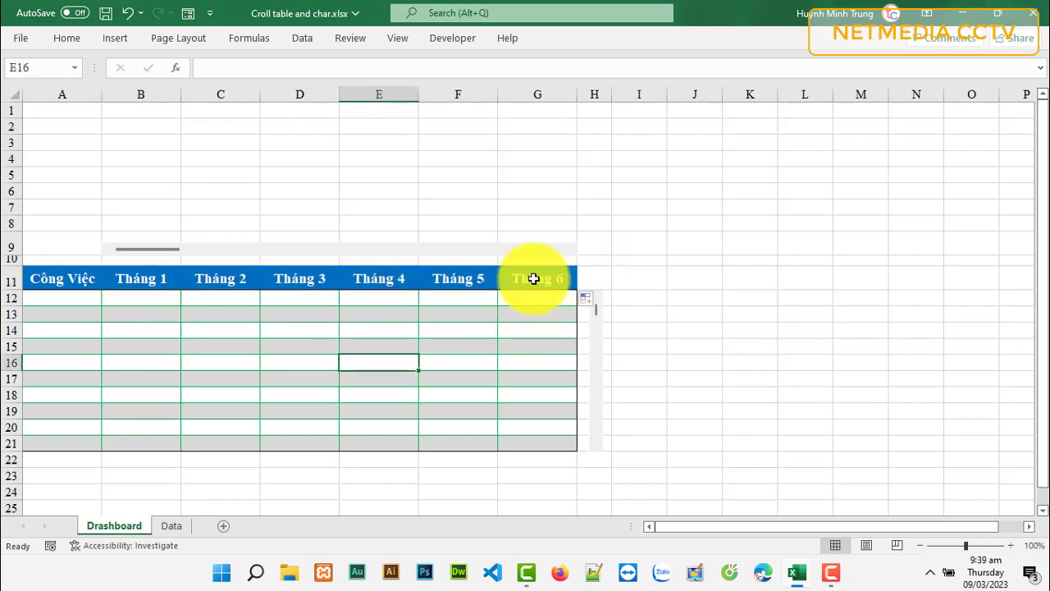
{"action": "left_click", "coordinate": [572, 253]}
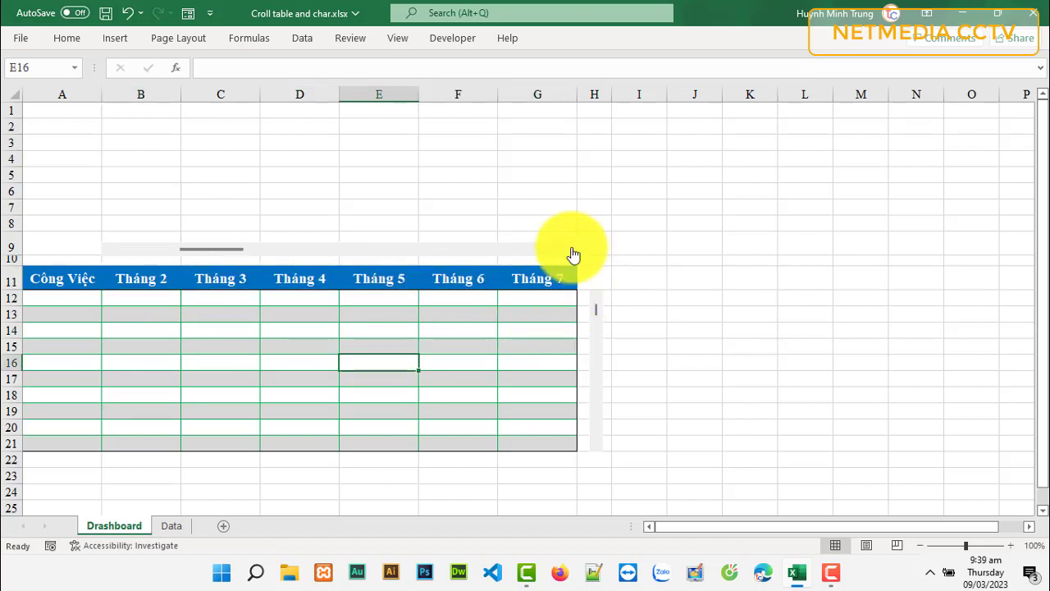
{"action": "left_click", "coordinate": [573, 254]}
{"action": "left_click", "coordinate": [573, 253]}
{"action": "left_click", "coordinate": [573, 254]}
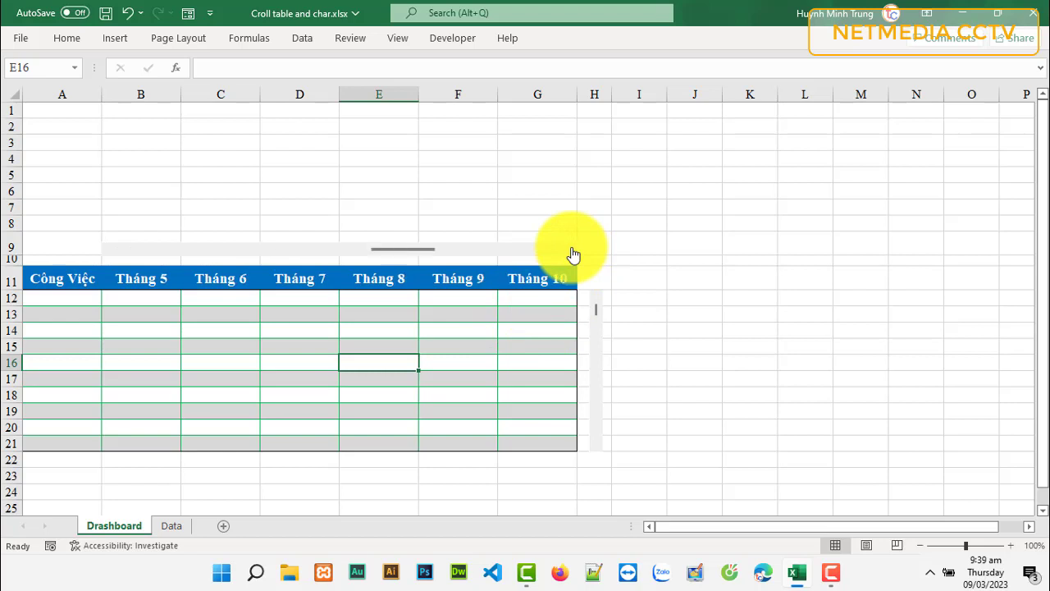
{"action": "left_click", "coordinate": [573, 253]}
{"action": "left_click", "coordinate": [572, 253]}
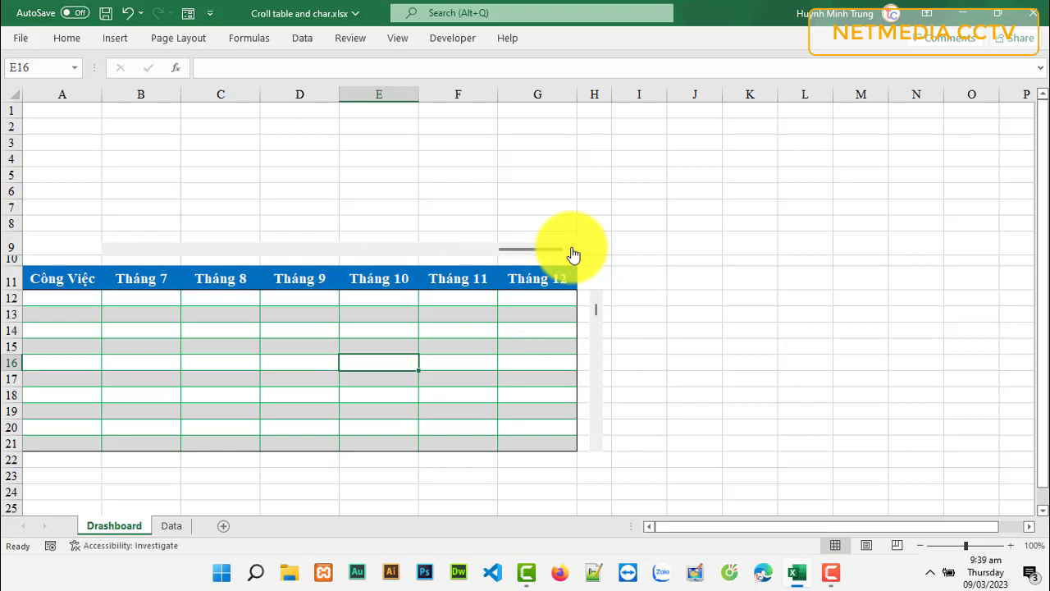
{"action": "left_click", "coordinate": [107, 249]}
{"action": "left_click", "coordinate": [106, 250]}
{"action": "left_click", "coordinate": [107, 250]}
{"action": "left_click", "coordinate": [107, 250]}
{"action": "left_click", "coordinate": [107, 249]}
{"action": "left_click", "coordinate": [107, 249]}
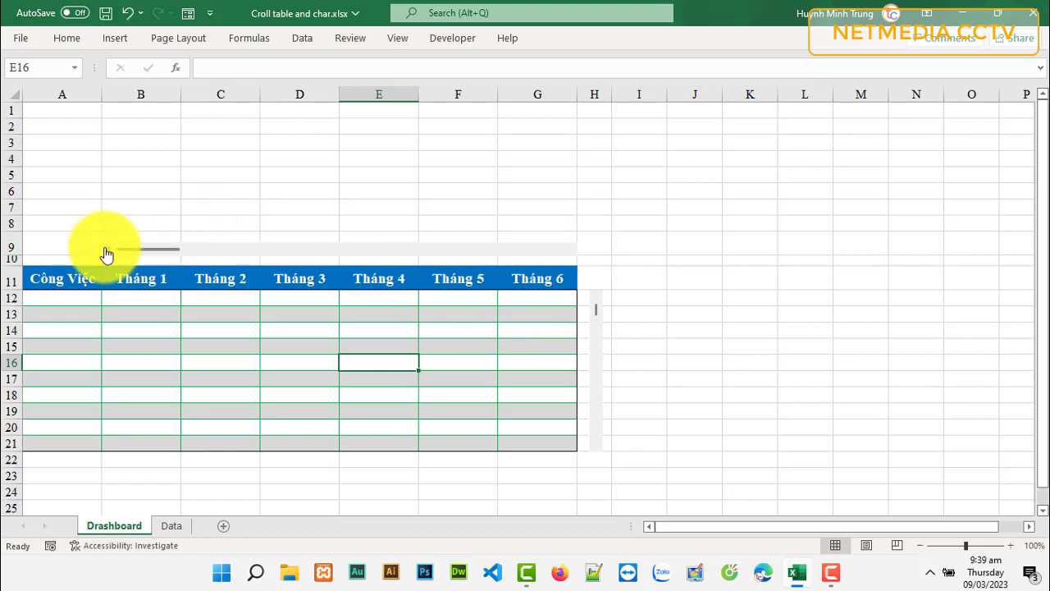
{"action": "left_click", "coordinate": [442, 251]}
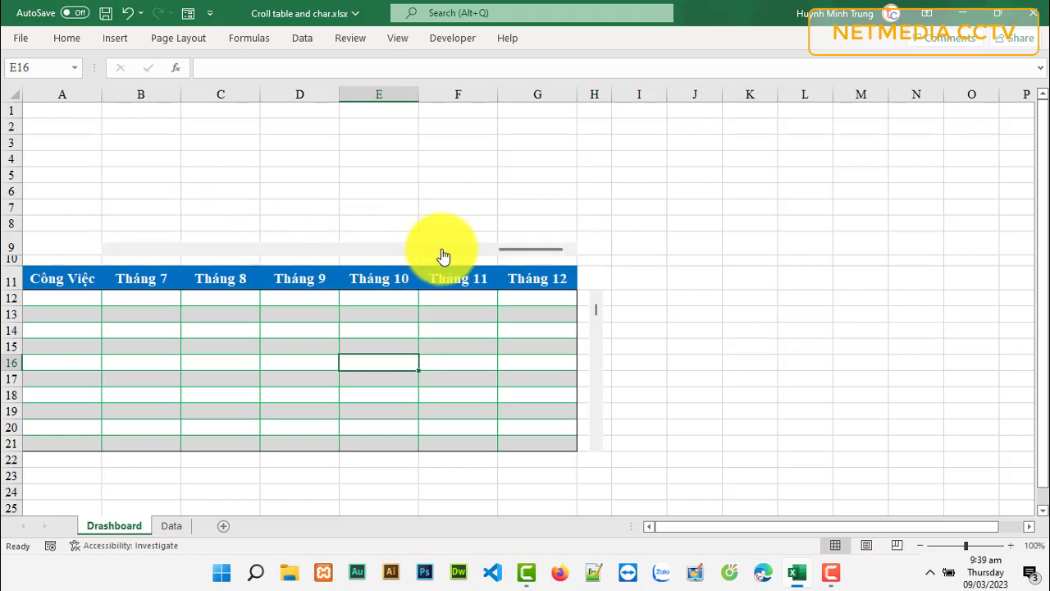
{"action": "left_click", "coordinate": [139, 251]}
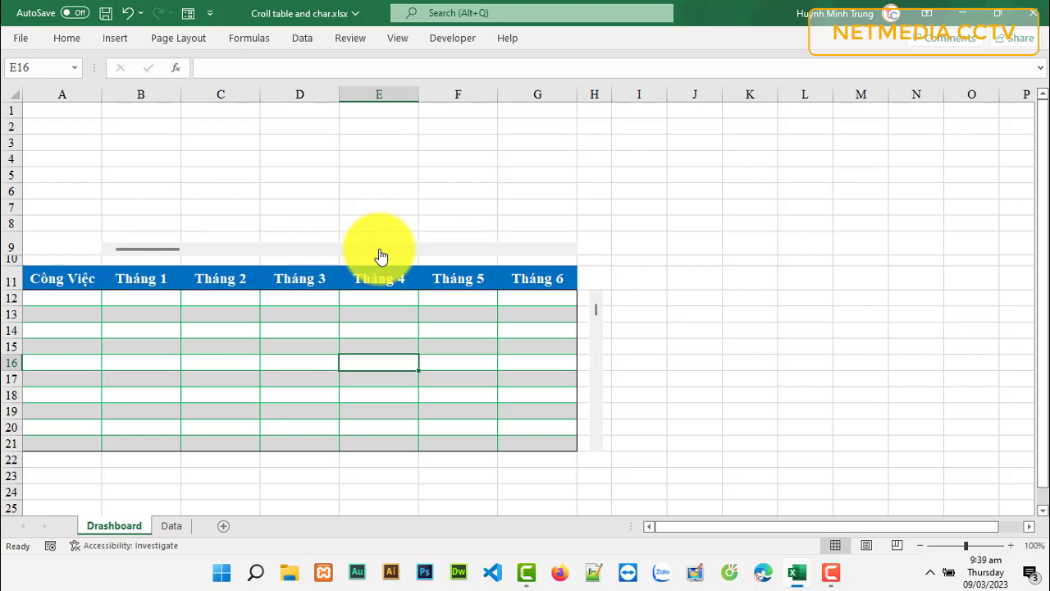
{"action": "left_click", "coordinate": [495, 255]}
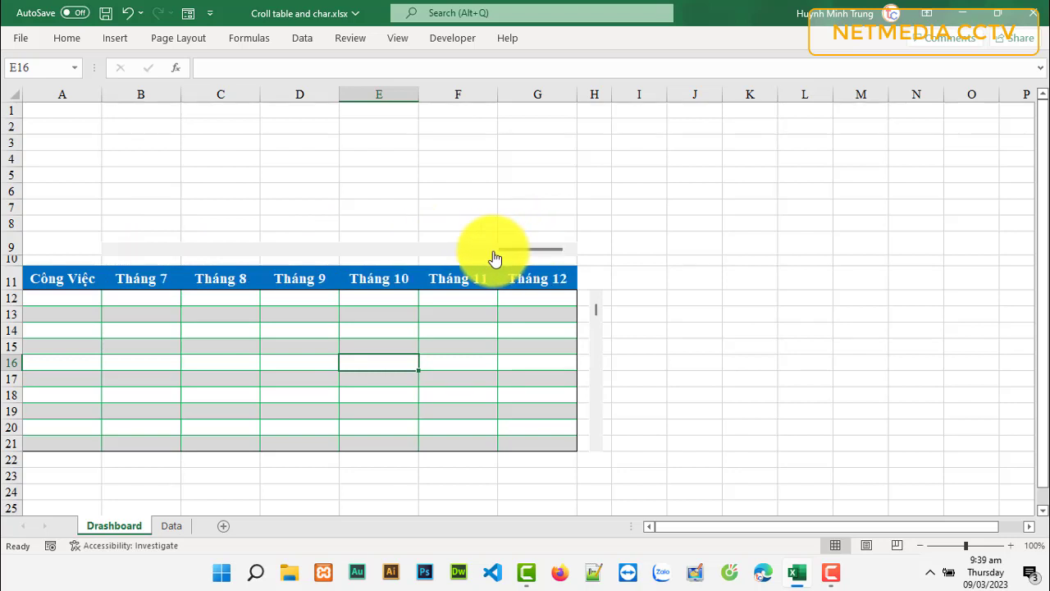
{"action": "left_click", "coordinate": [107, 257]}
{"action": "left_click", "coordinate": [107, 257]}
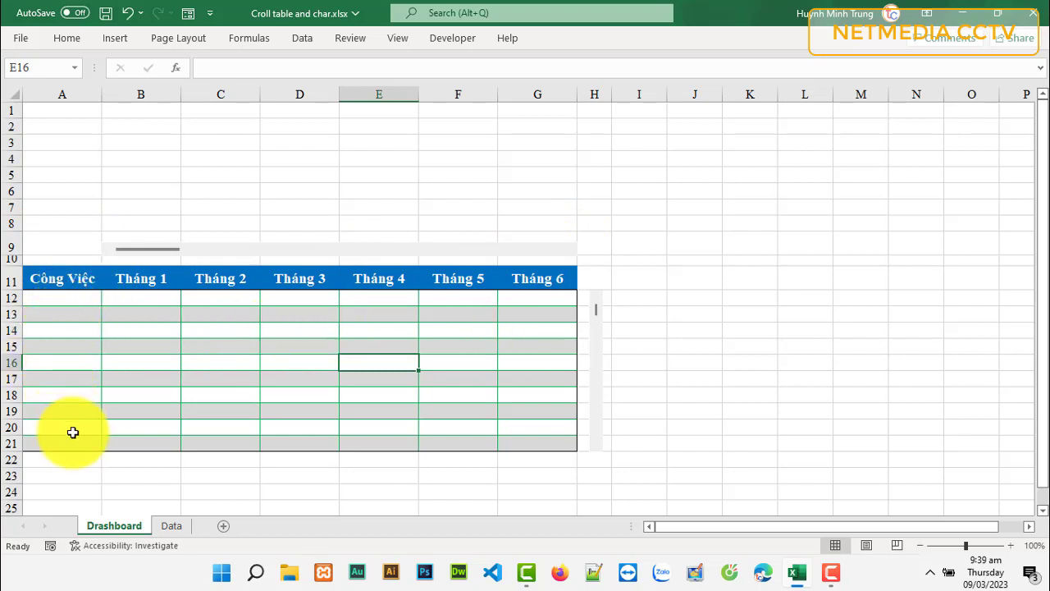
- Enter =OFFSET(Data!A2,Data!$P$1,0) in A12 to show the first task name
{"action": "left_click", "coordinate": [74, 299]}
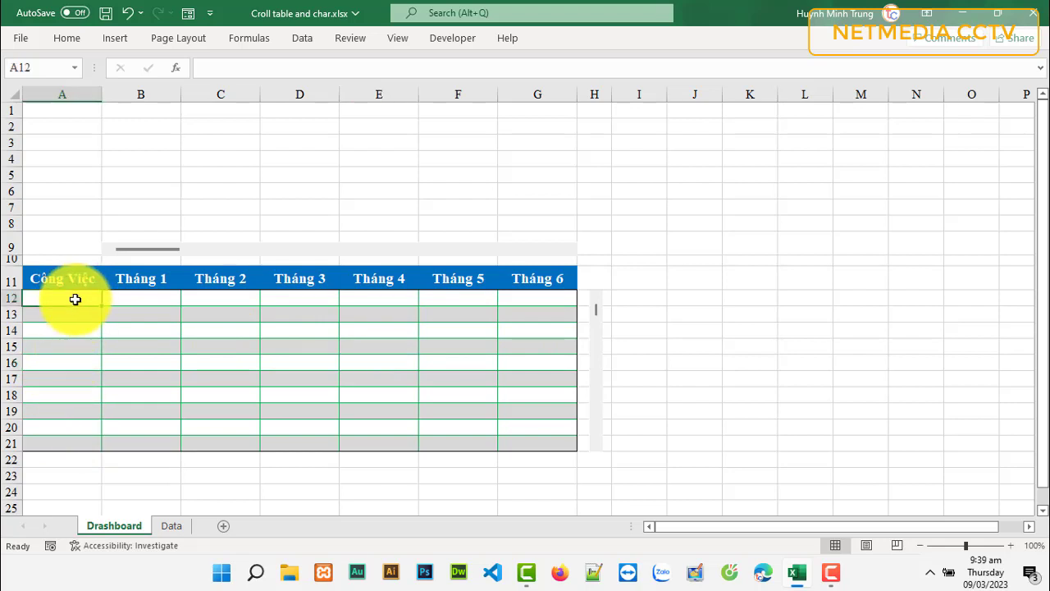
{"action": "type", "text": "="}
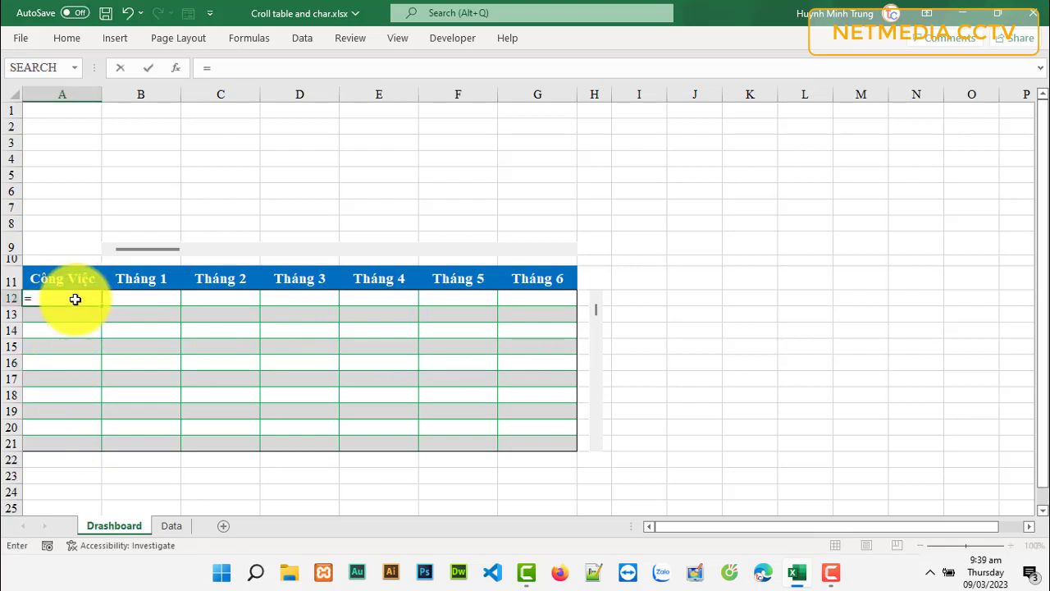
{"action": "type", "text": "offs"}
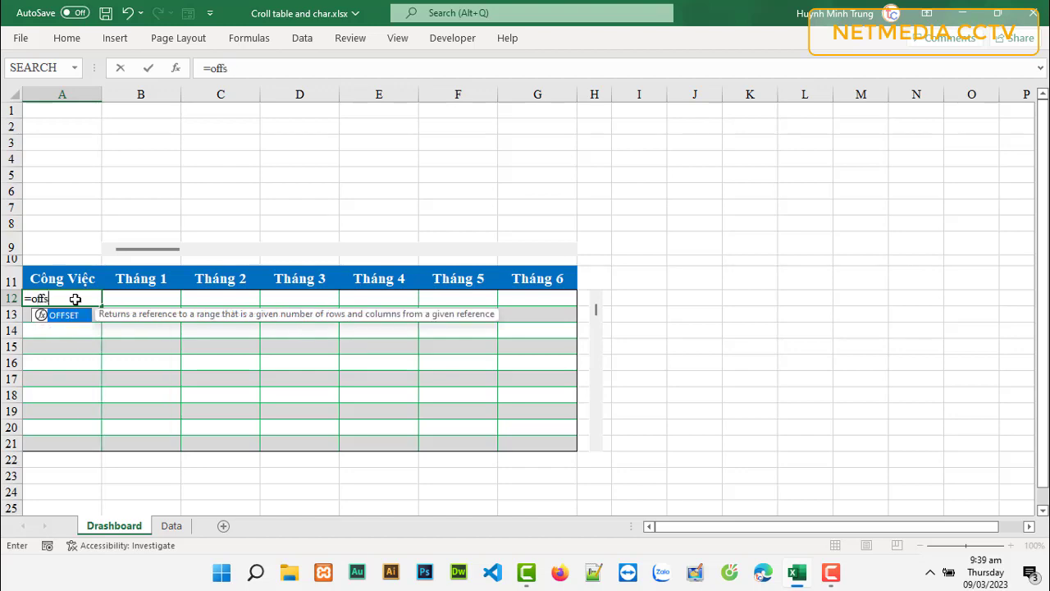
{"action": "type", "text": "et("}
{"action": "left_click", "coordinate": [174, 526]}
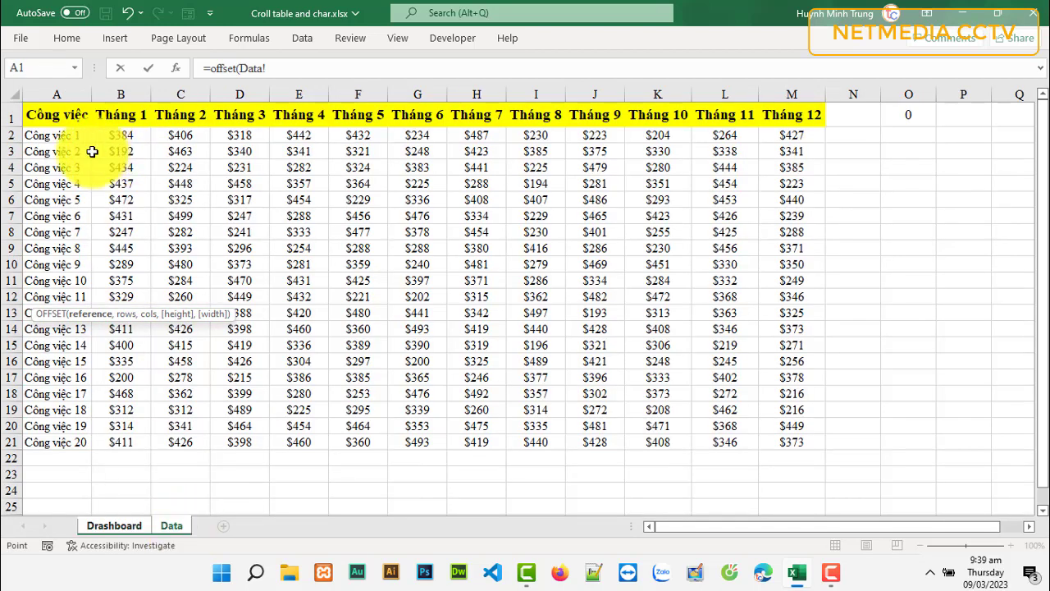
{"action": "left_click", "coordinate": [70, 136]}
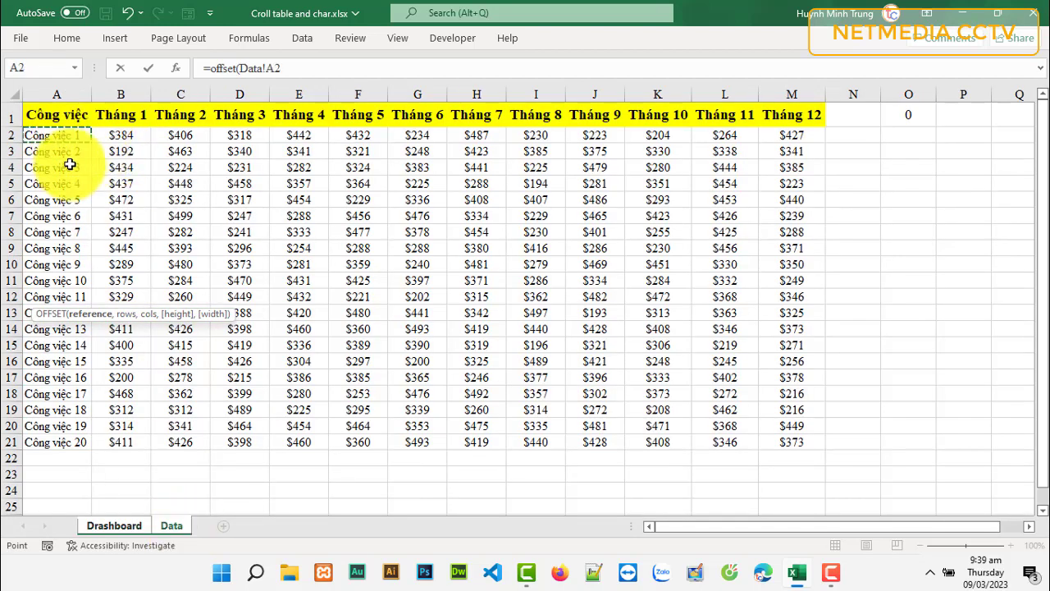
{"action": "left_click", "coordinate": [298, 71]}
{"action": "type", "text": ","}
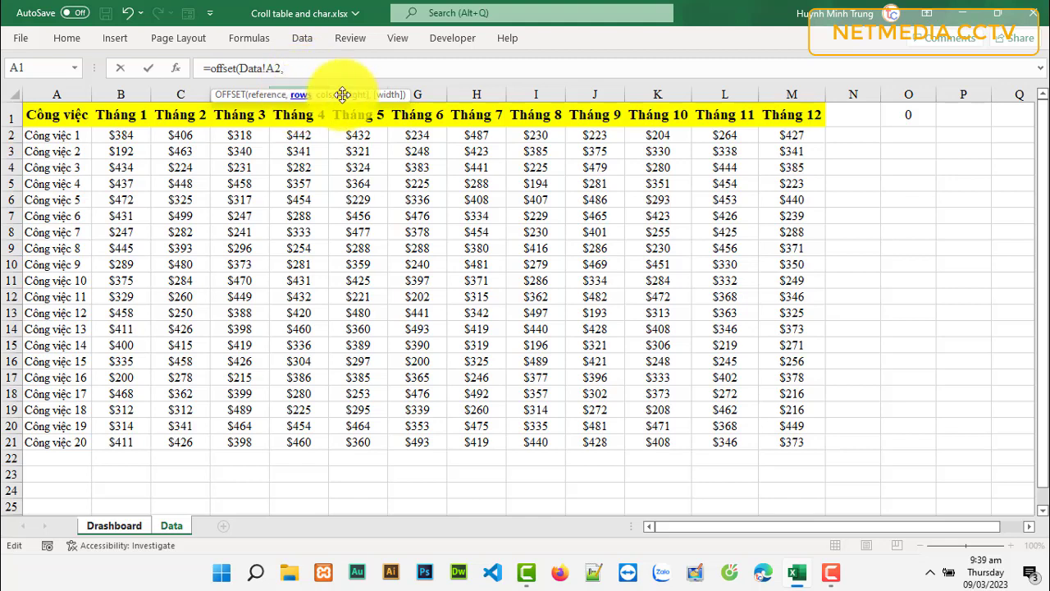
{"action": "left_click", "coordinate": [969, 115]}
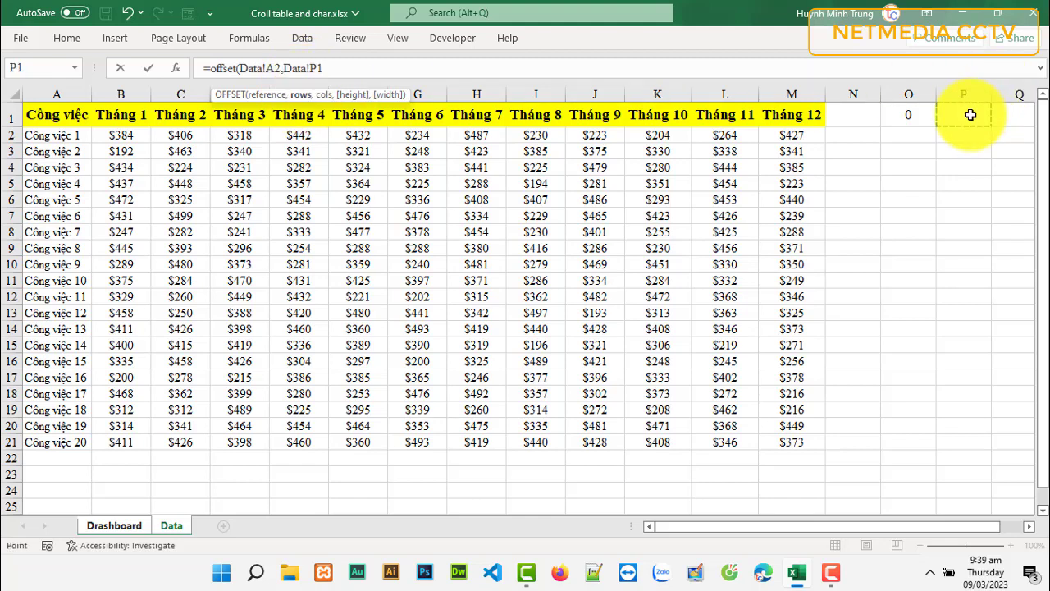
{"action": "left_click", "coordinate": [345, 78]}
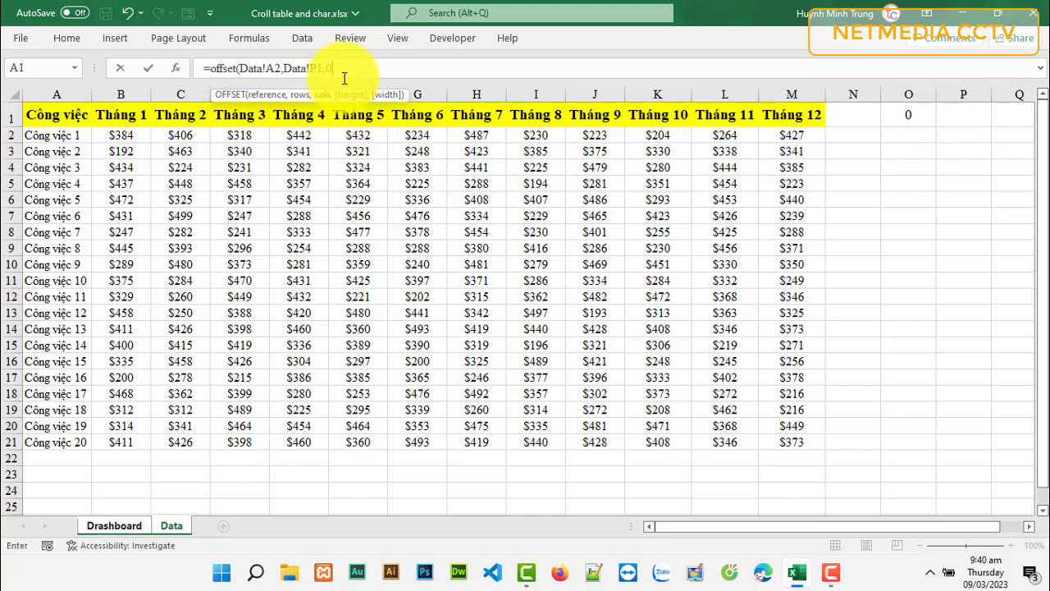
{"action": "type", "text": ")"}
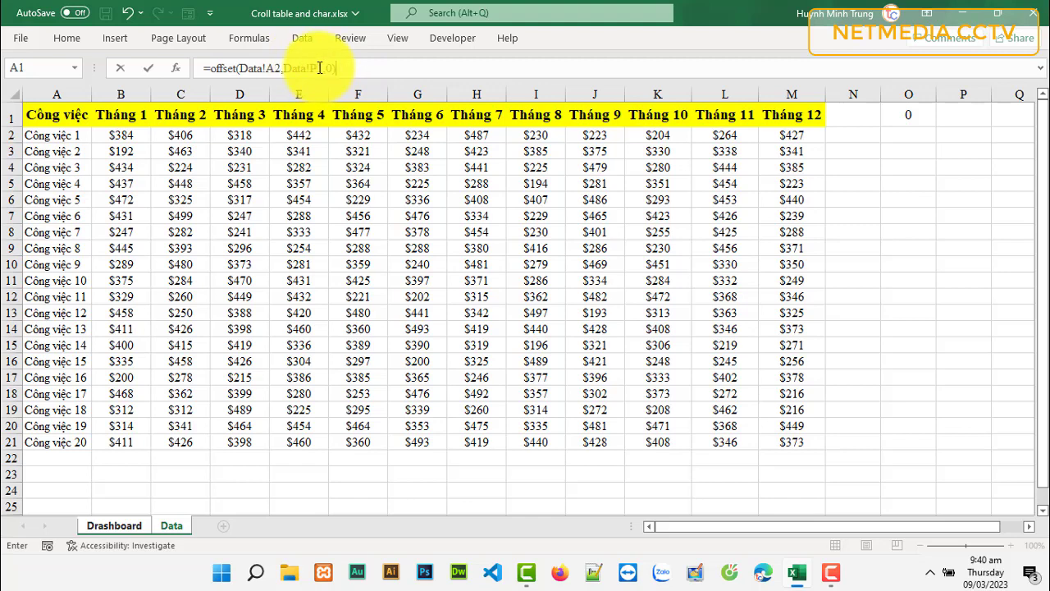
{"action": "left_click", "coordinate": [318, 68]}
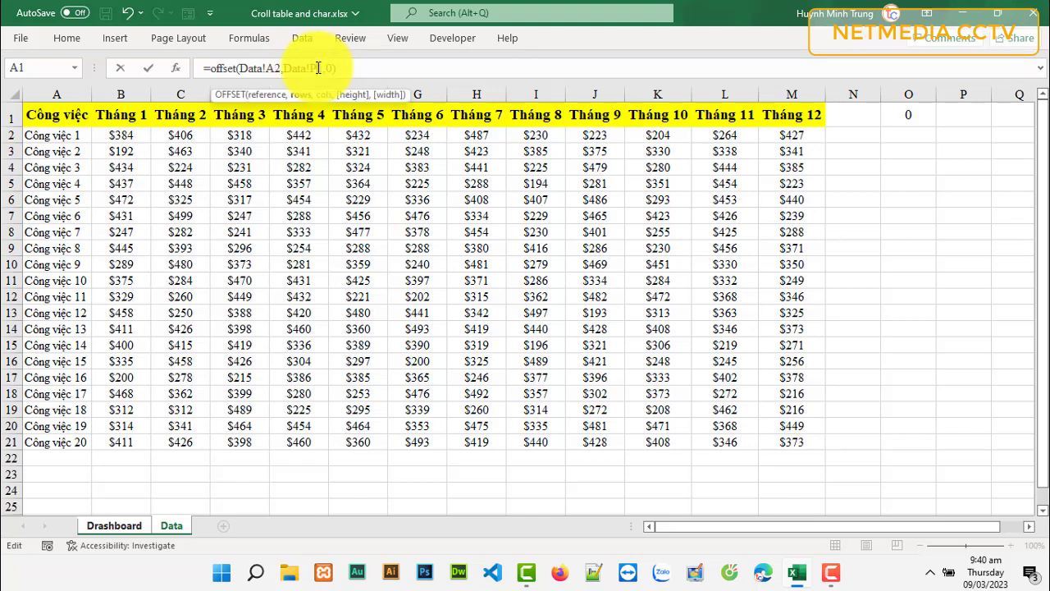
{"action": "key", "text": "F4"}
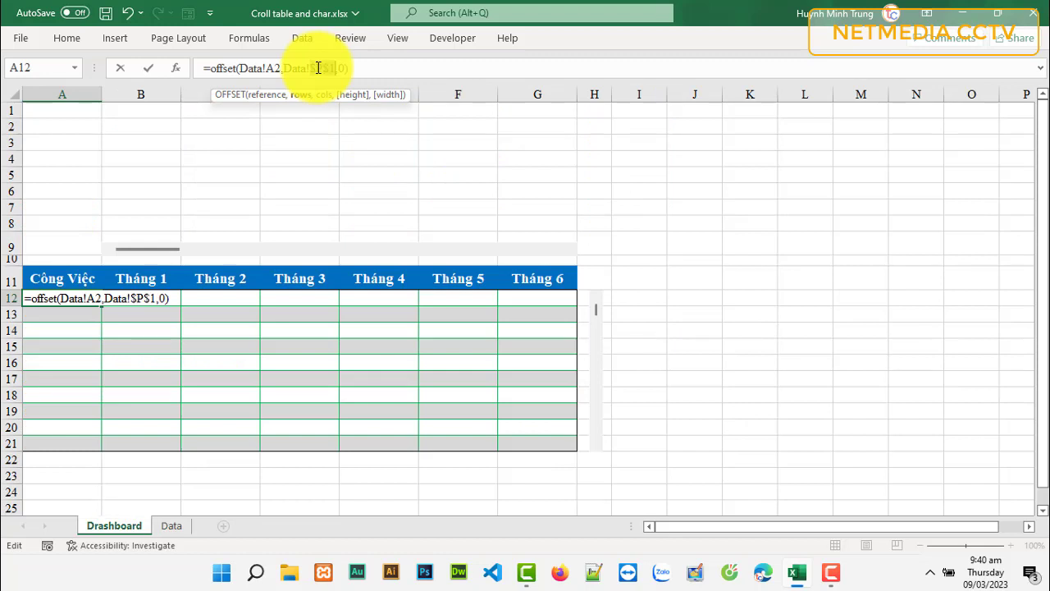
{"action": "key", "text": "Return"}
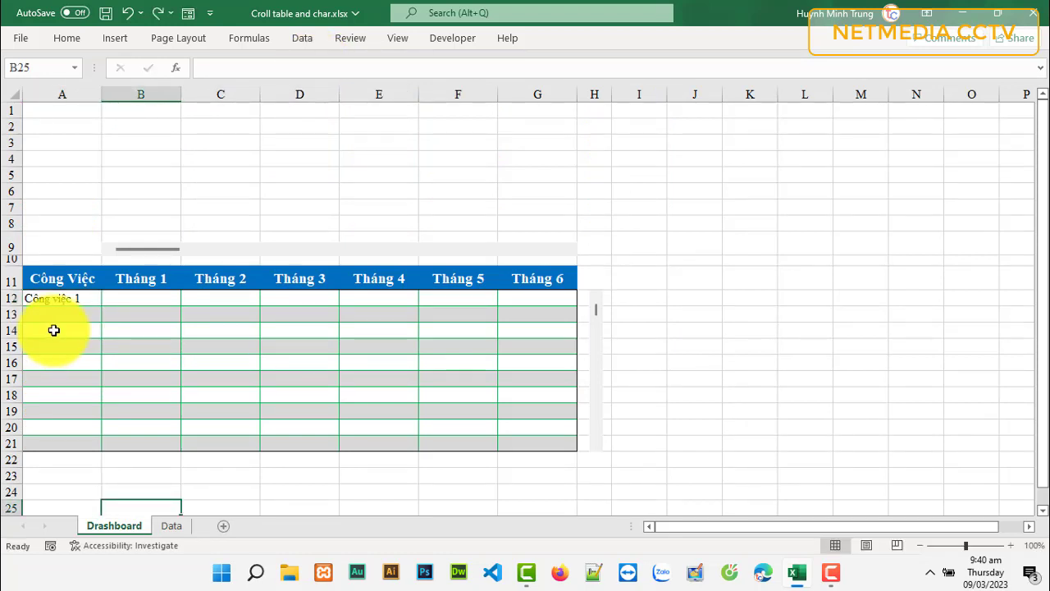
- Fill the A12 formula into A12:A21 with Ctrl+Enter, listing Công việc 1 to 10
{"action": "left_click", "coordinate": [69, 301]}
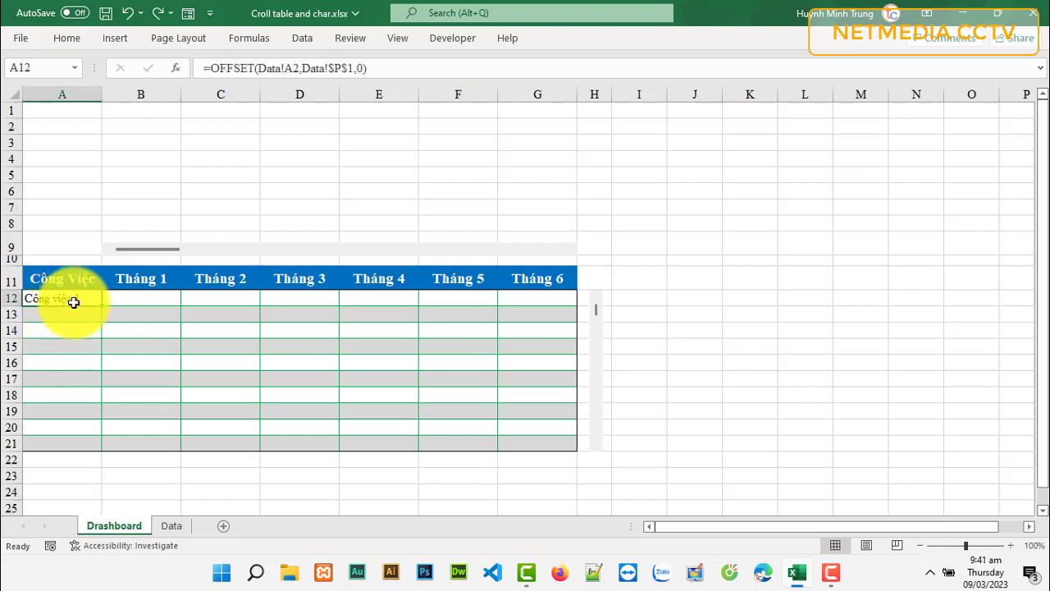
{"action": "left_click_drag", "start_coordinate": [73, 302], "coordinate": [71, 443]}
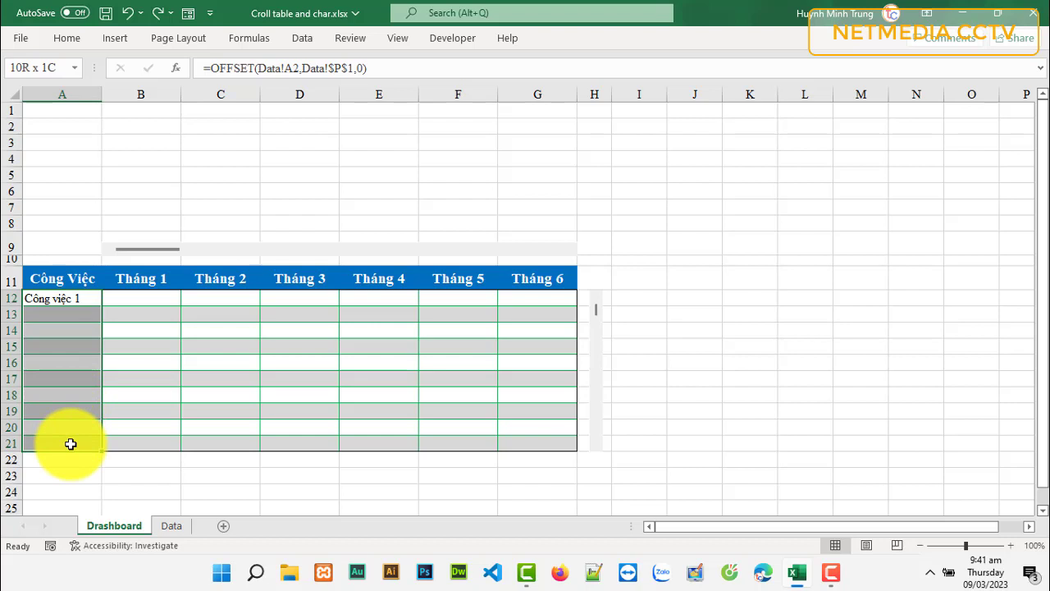
{"action": "key", "text": "F2"}
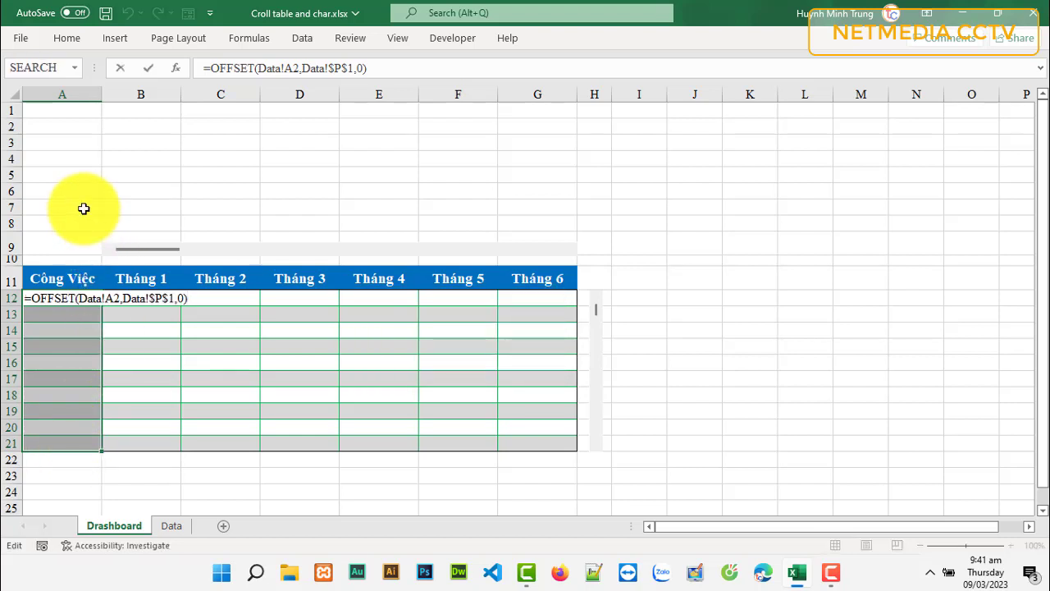
{"action": "key", "text": "ctrl+Return"}
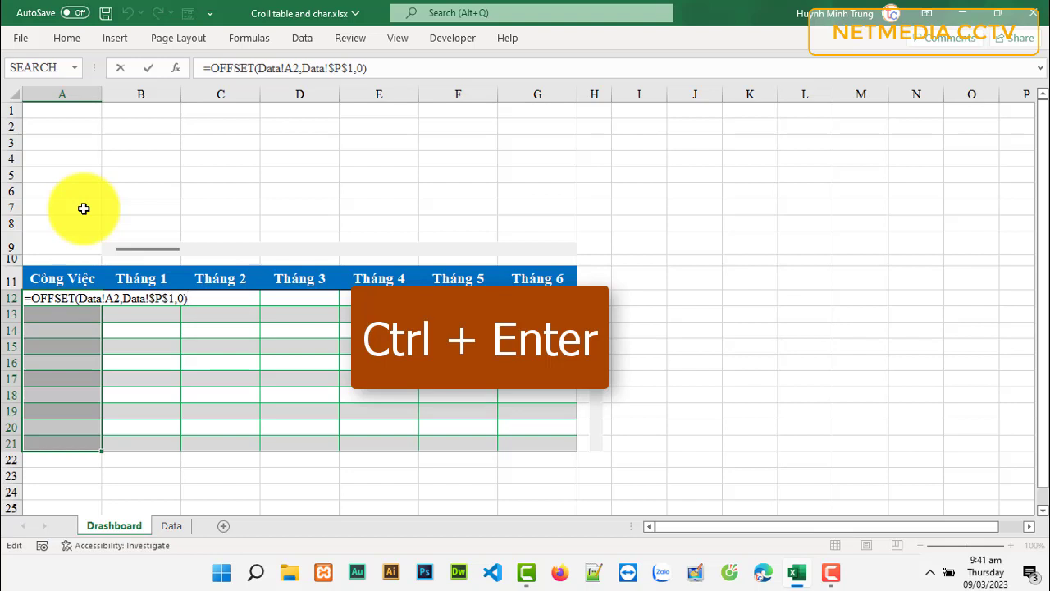
{"action": "left_click", "coordinate": [113, 488]}
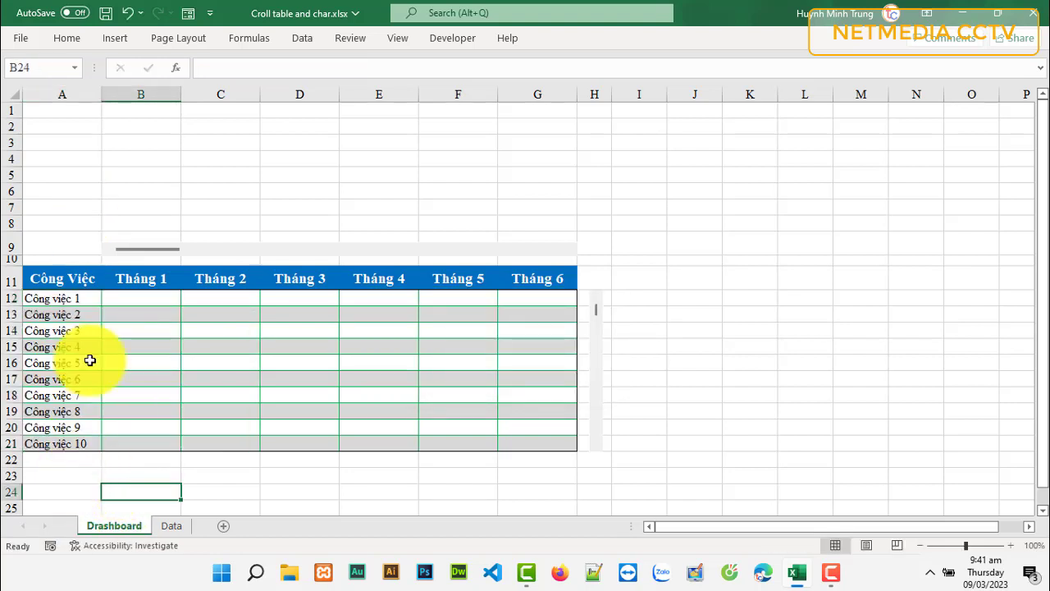
{"action": "left_click", "coordinate": [62, 361]}
{"action": "left_click", "coordinate": [60, 394]}
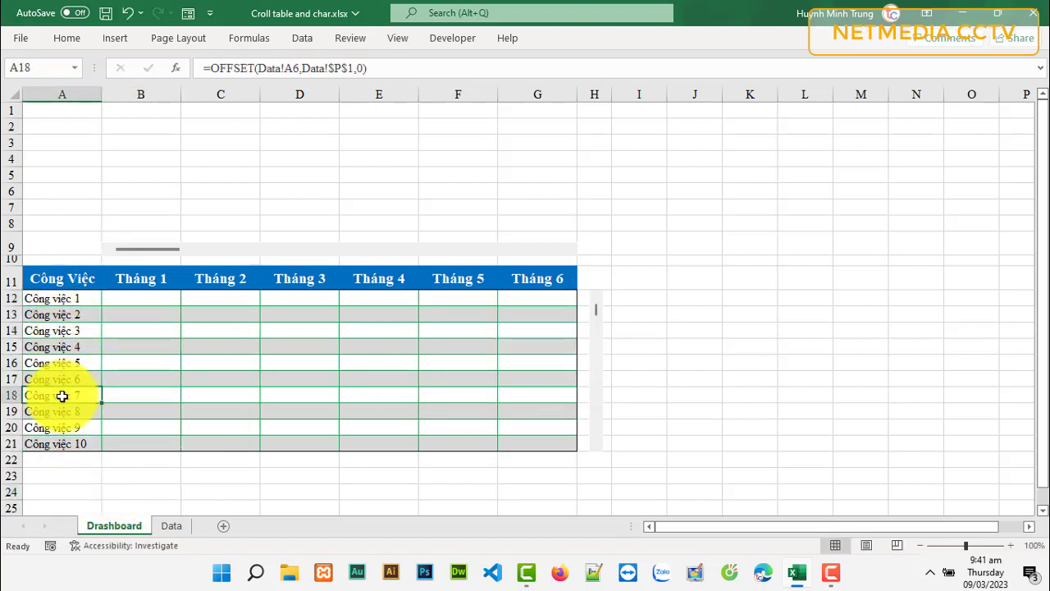
{"action": "left_click", "coordinate": [69, 427]}
{"action": "left_click", "coordinate": [97, 349]}
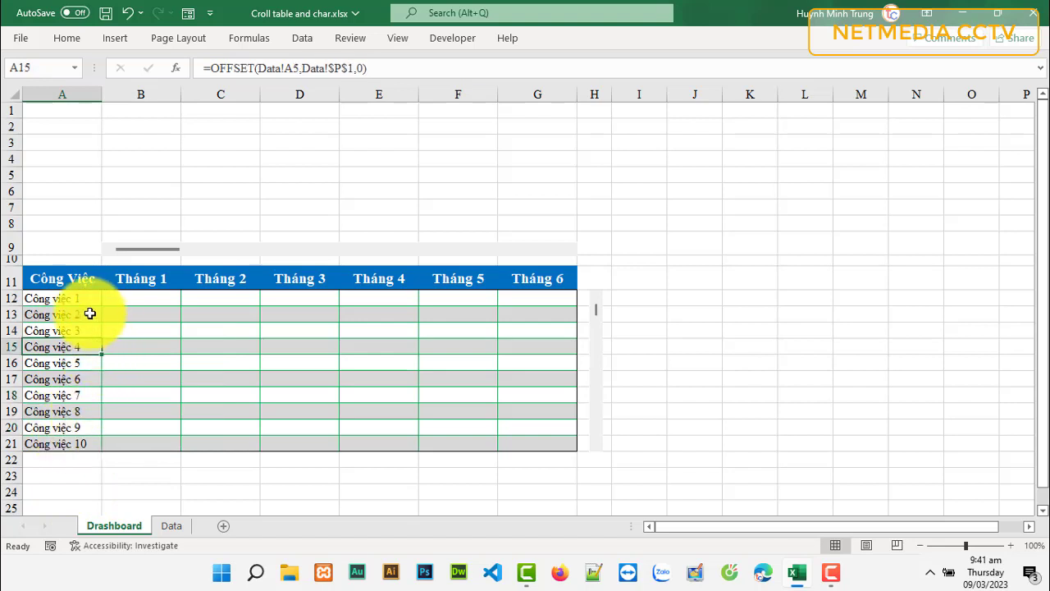
{"action": "left_click", "coordinate": [87, 314]}
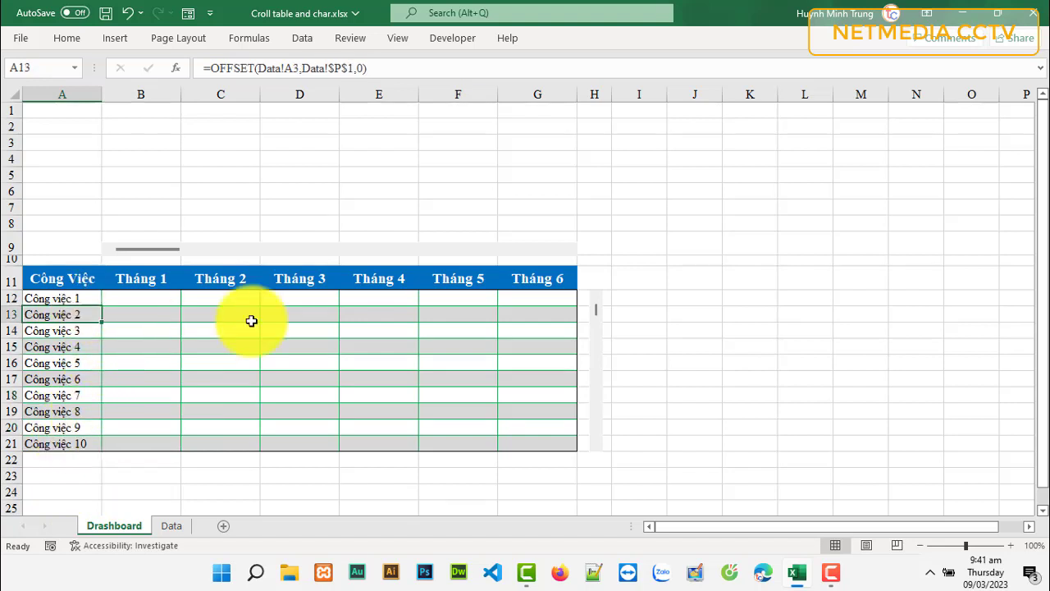
{"action": "left_click", "coordinate": [597, 451]}
{"action": "left_click", "coordinate": [598, 450]}
{"action": "left_click", "coordinate": [597, 451]}
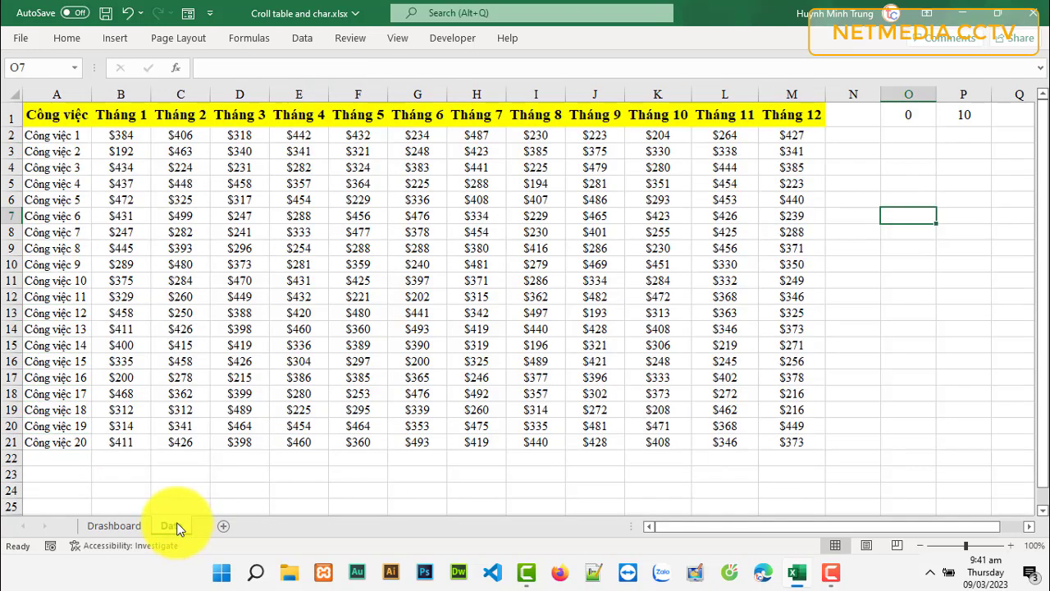
{"action": "left_click", "coordinate": [173, 525]}
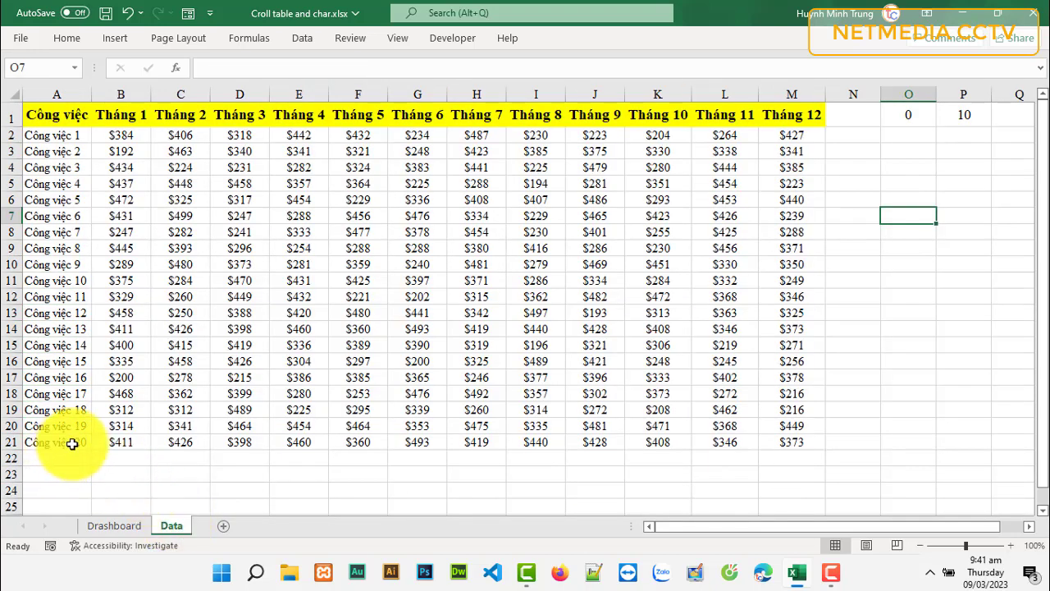
{"action": "left_click", "coordinate": [120, 526]}
{"action": "left_click", "coordinate": [595, 302]}
{"action": "left_click", "coordinate": [595, 302]}
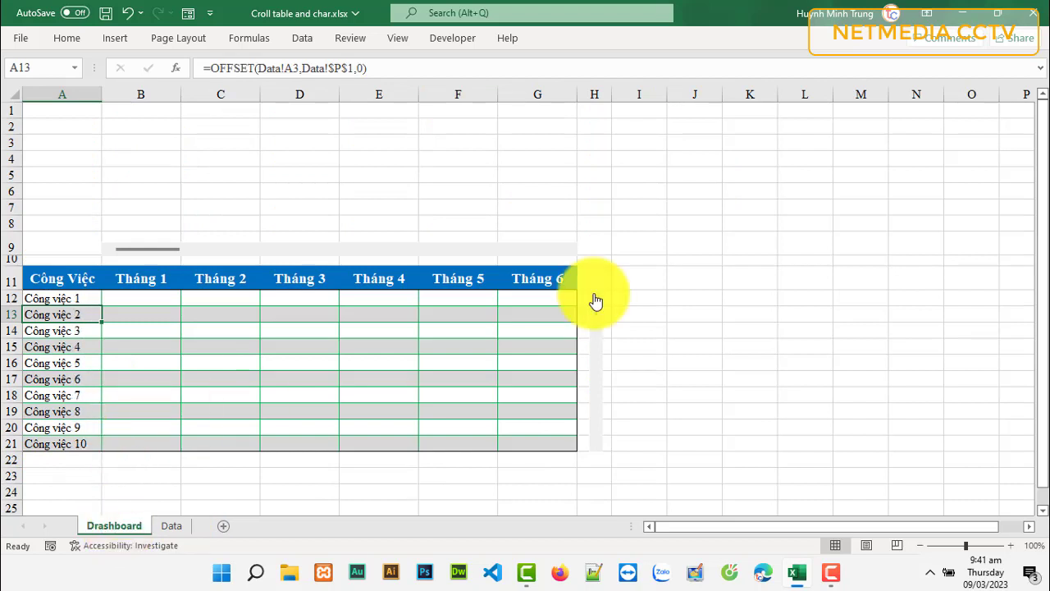
{"action": "left_click", "coordinate": [639, 346]}
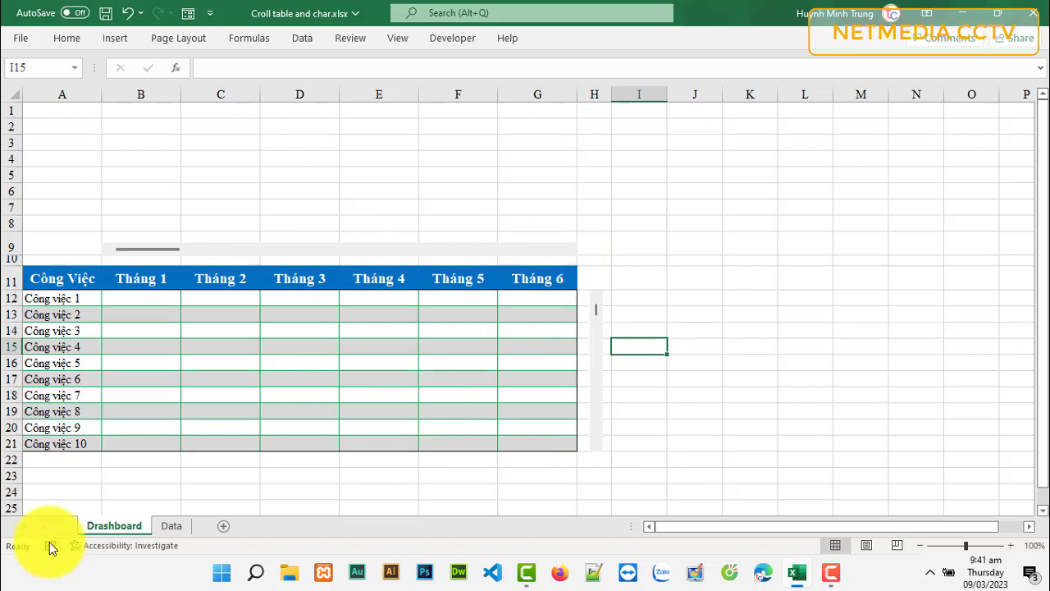
{"action": "left_click", "coordinate": [572, 257]}
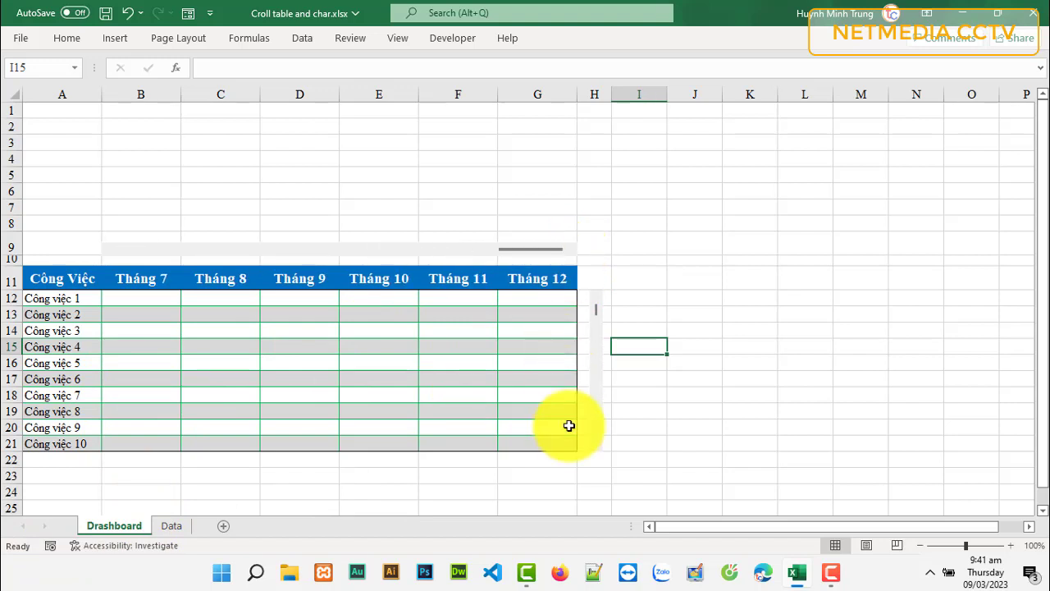
{"action": "left_click", "coordinate": [596, 449]}
{"action": "left_click", "coordinate": [106, 251]}
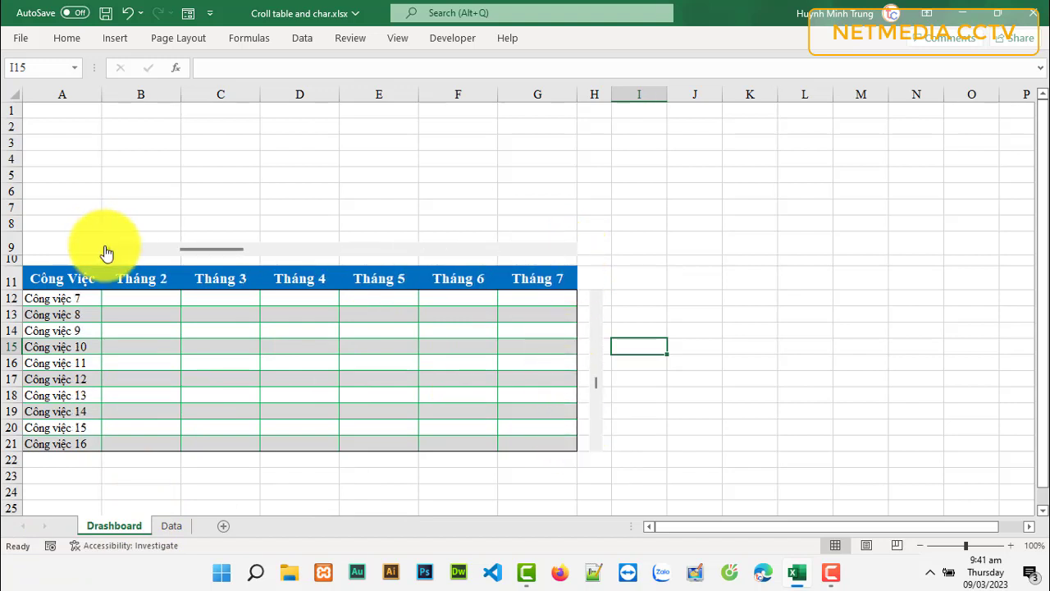
{"action": "left_click", "coordinate": [598, 304]}
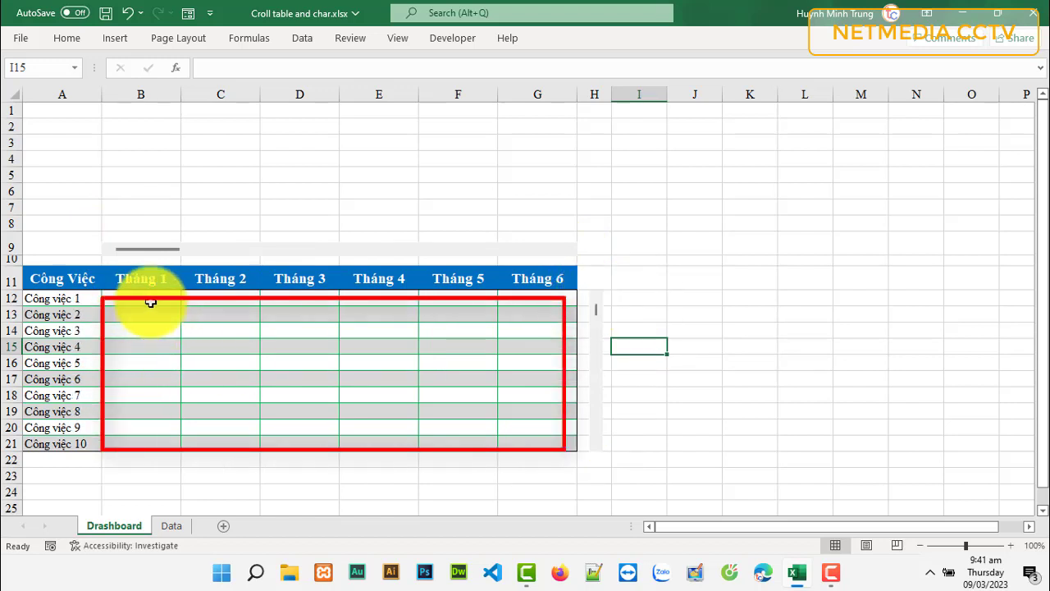
- Enter =OFFSET(Data!B2,Data!$P$1,Data!$O$1) in B12 so it shows 384
{"action": "left_click", "coordinate": [148, 302]}
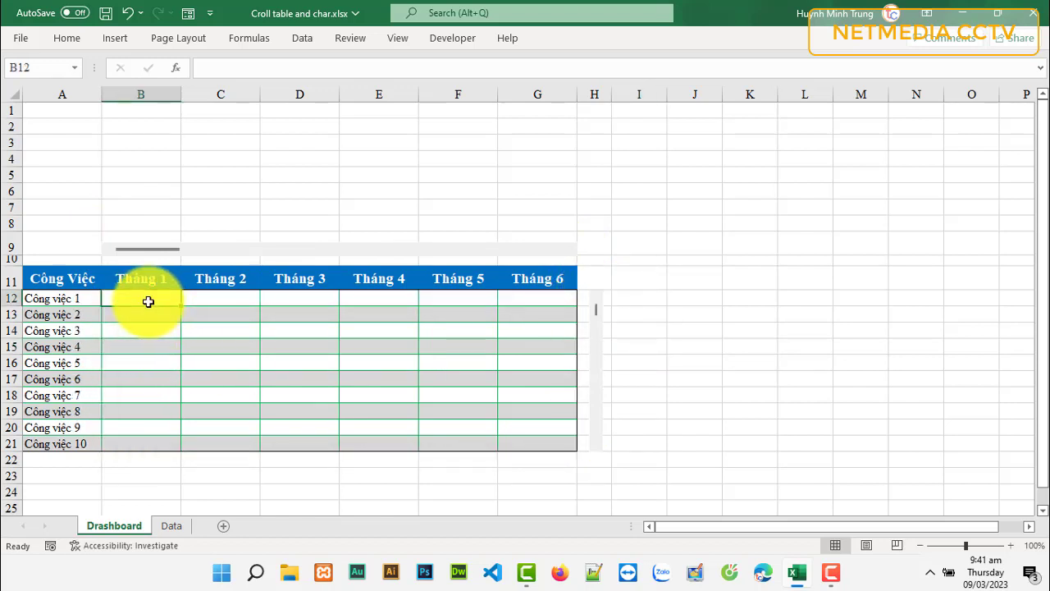
{"action": "type", "text": "="}
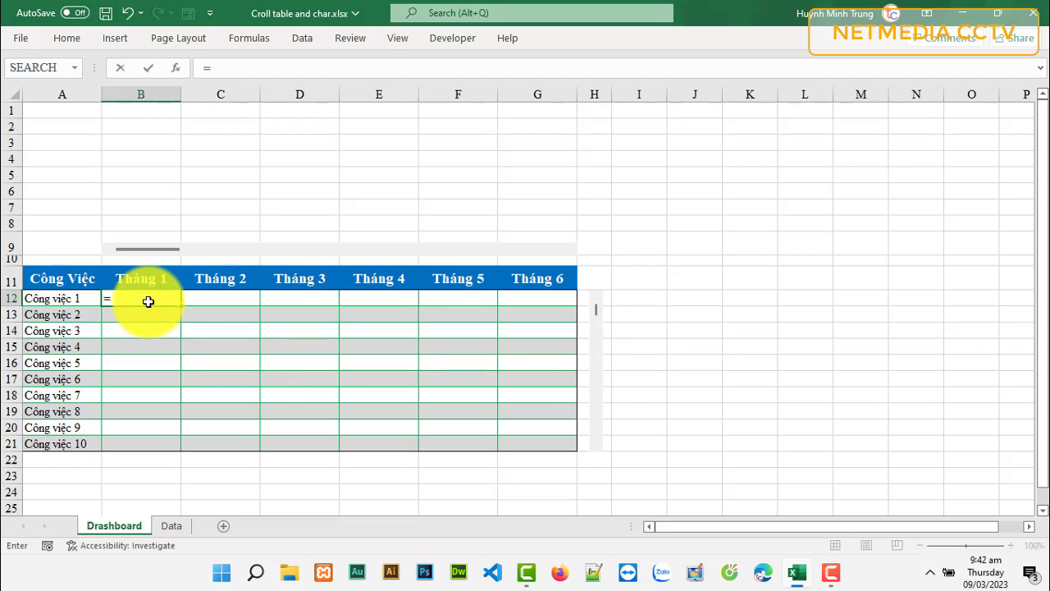
{"action": "type", "text": "of"}
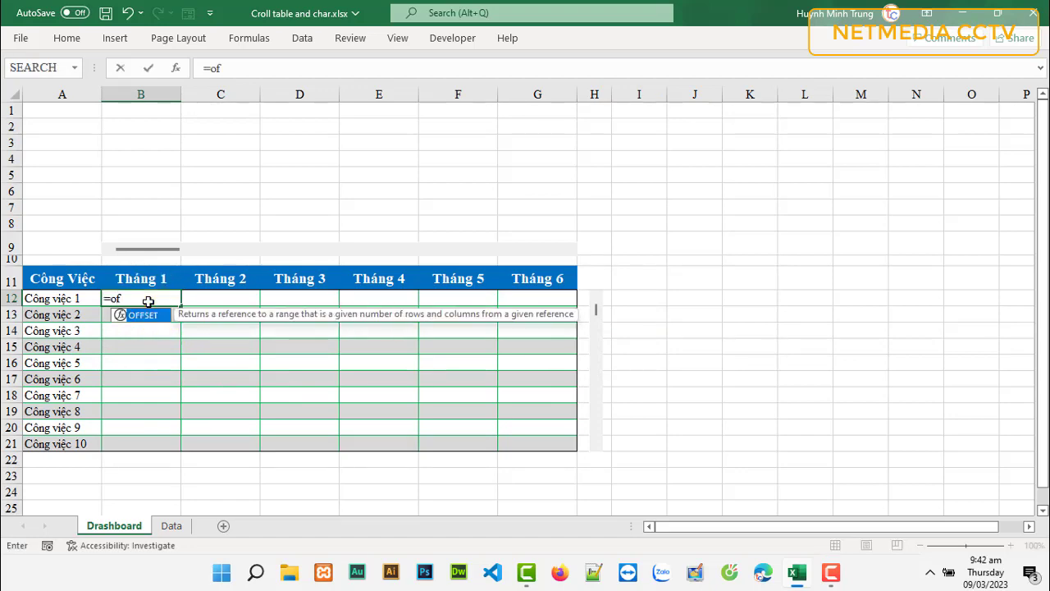
{"action": "type", "text": "fset("}
{"action": "left_click", "coordinate": [171, 527]}
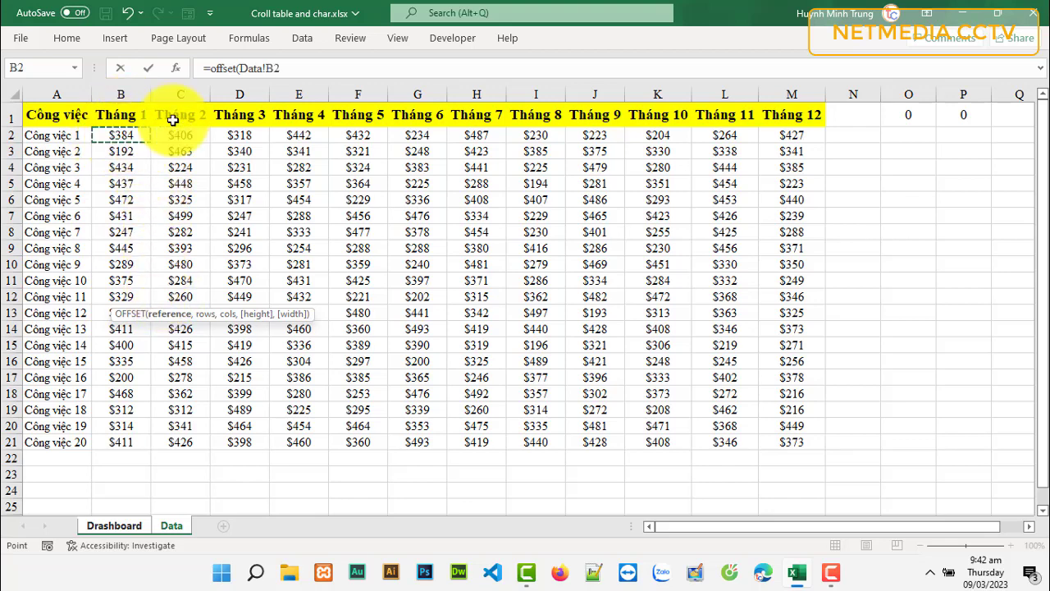
{"action": "left_click", "coordinate": [288, 69]}
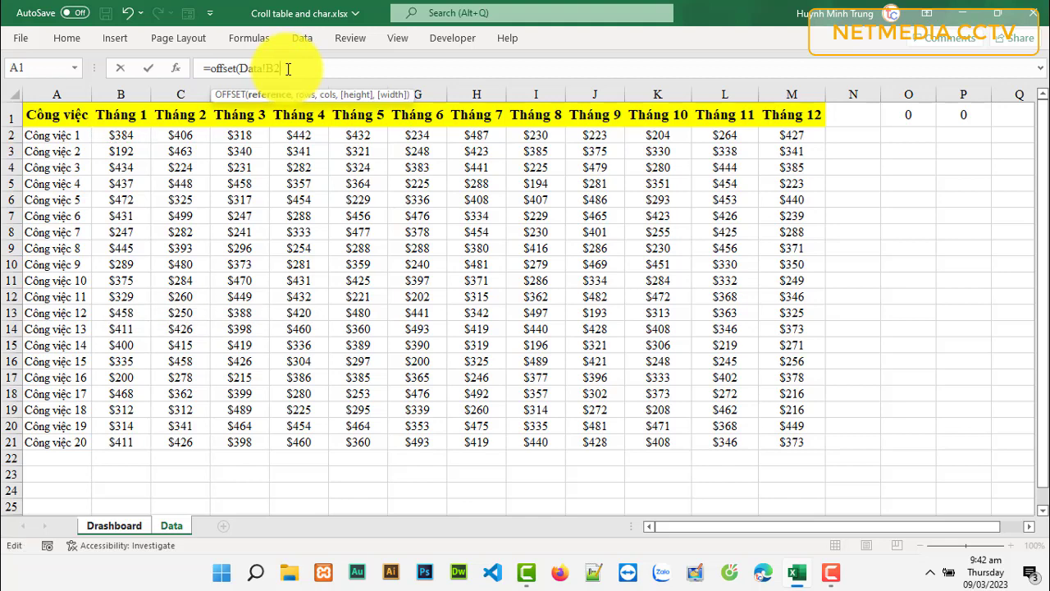
{"action": "type", "text": ",Data!P1"}
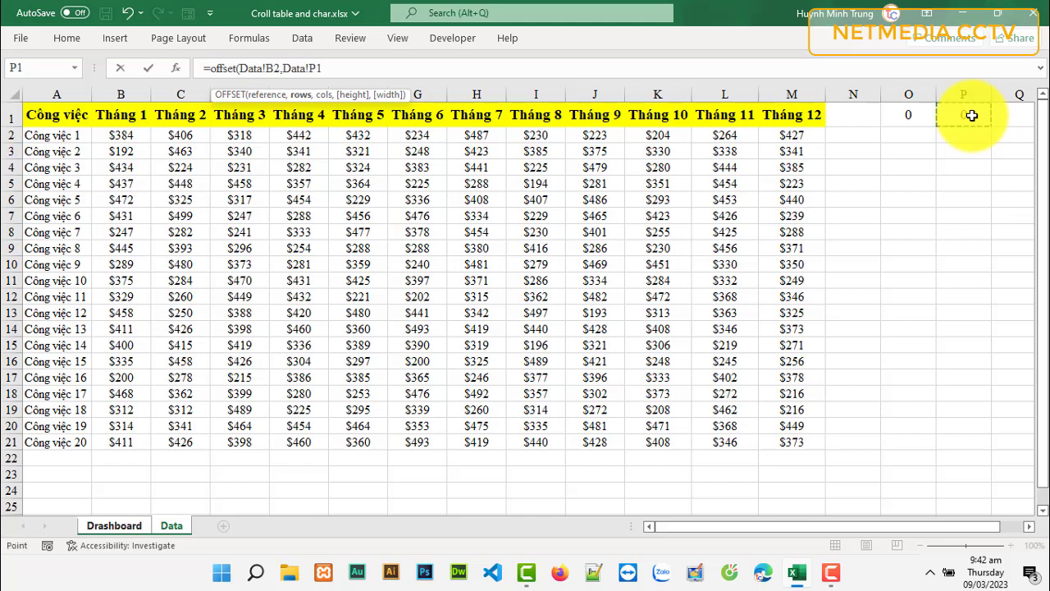
{"action": "type", "text": ",Data!O1"}
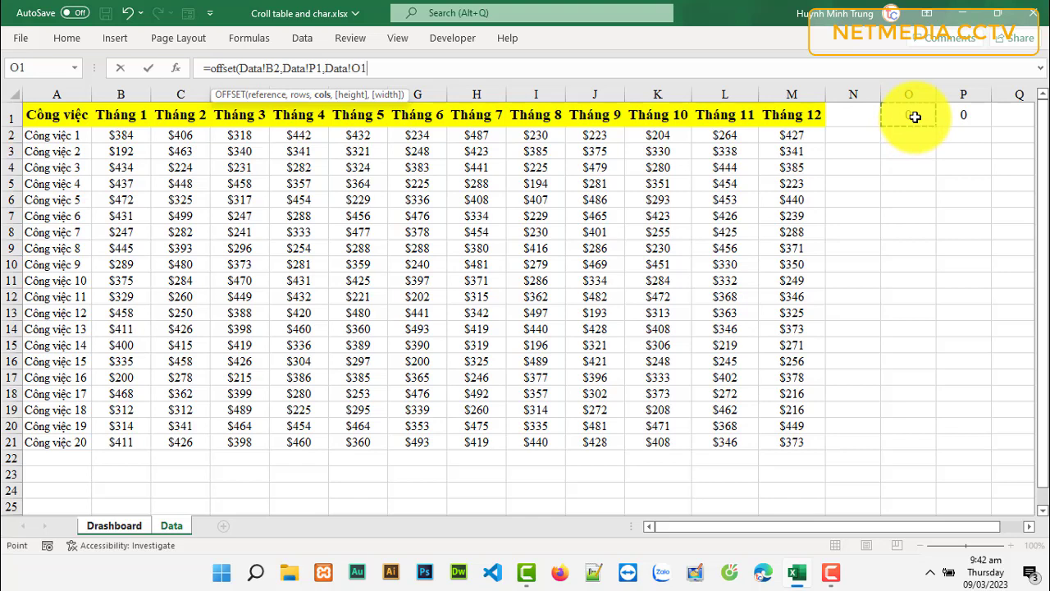
{"action": "type", "text": ")"}
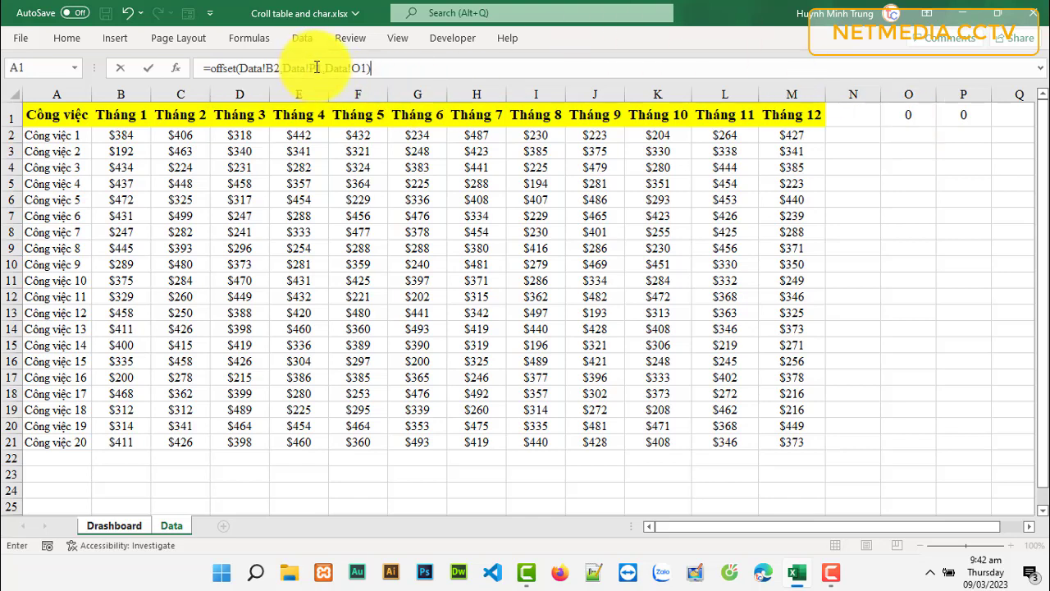
{"action": "left_click", "coordinate": [317, 67]}
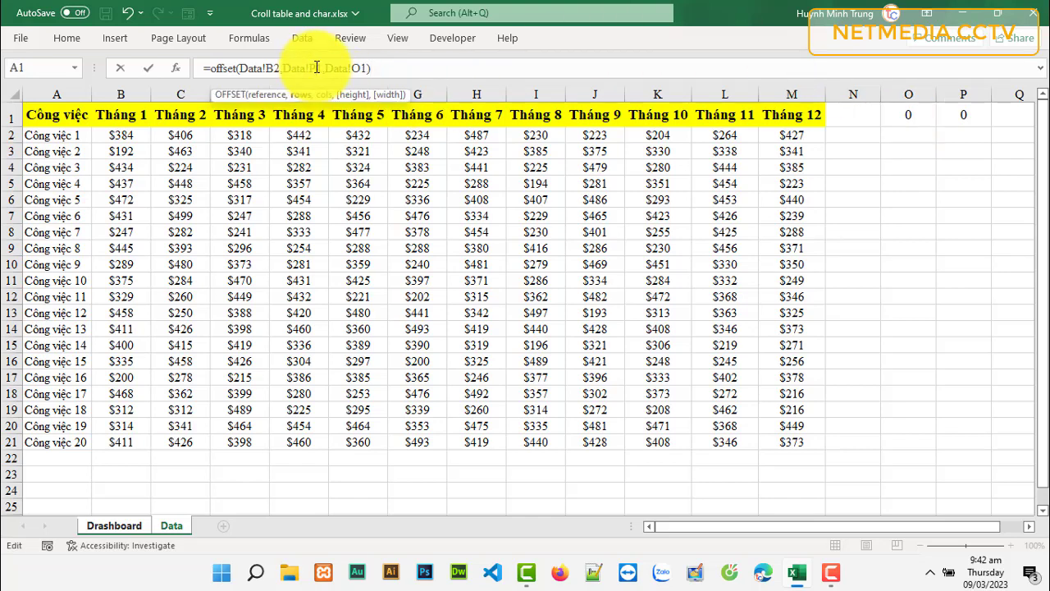
{"action": "key", "text": "F4"}
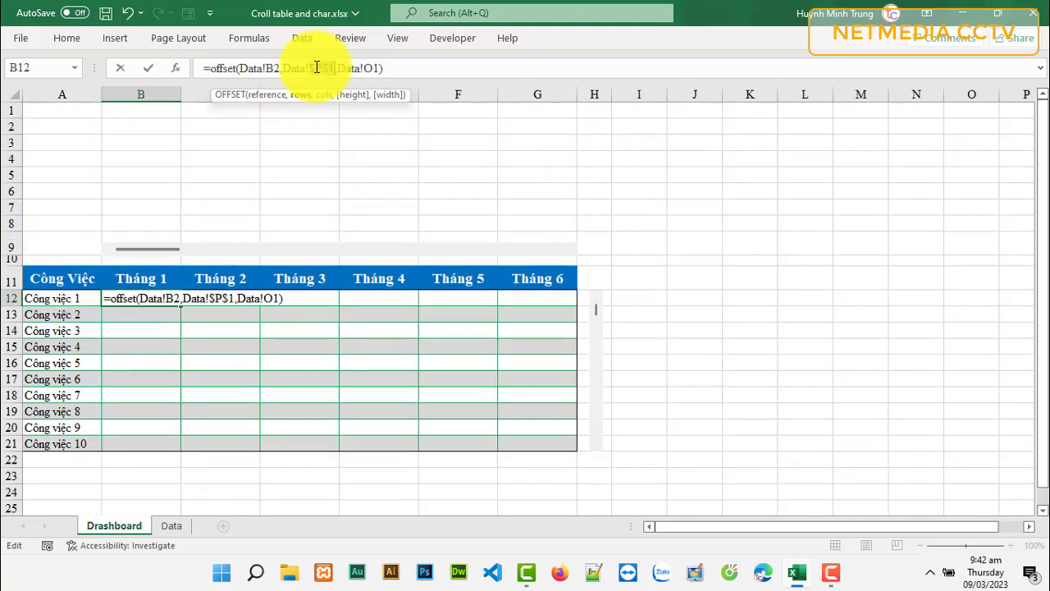
{"action": "left_click", "coordinate": [373, 69]}
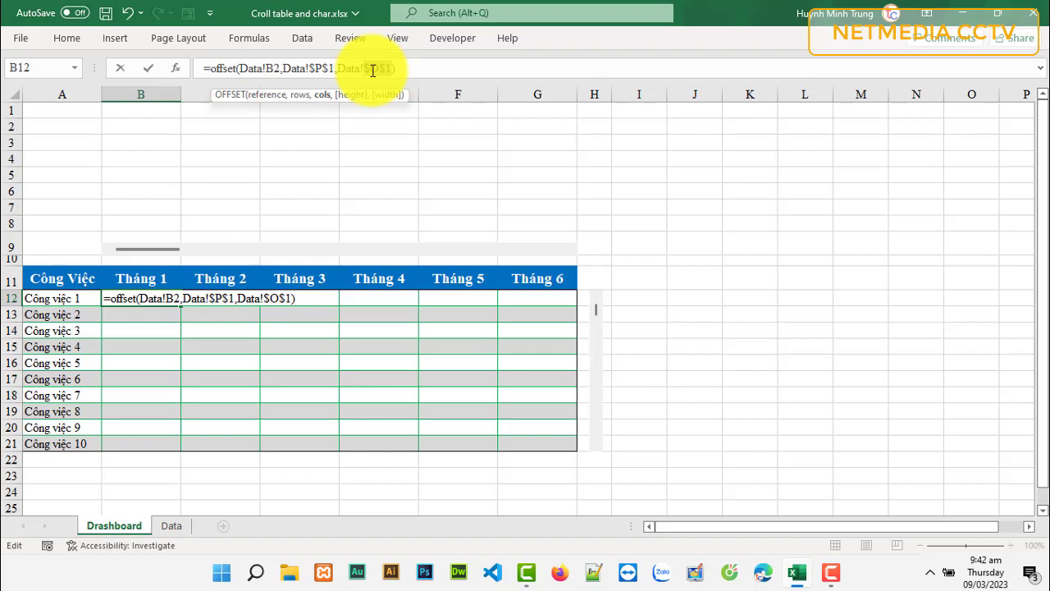
{"action": "key", "text": "Return"}
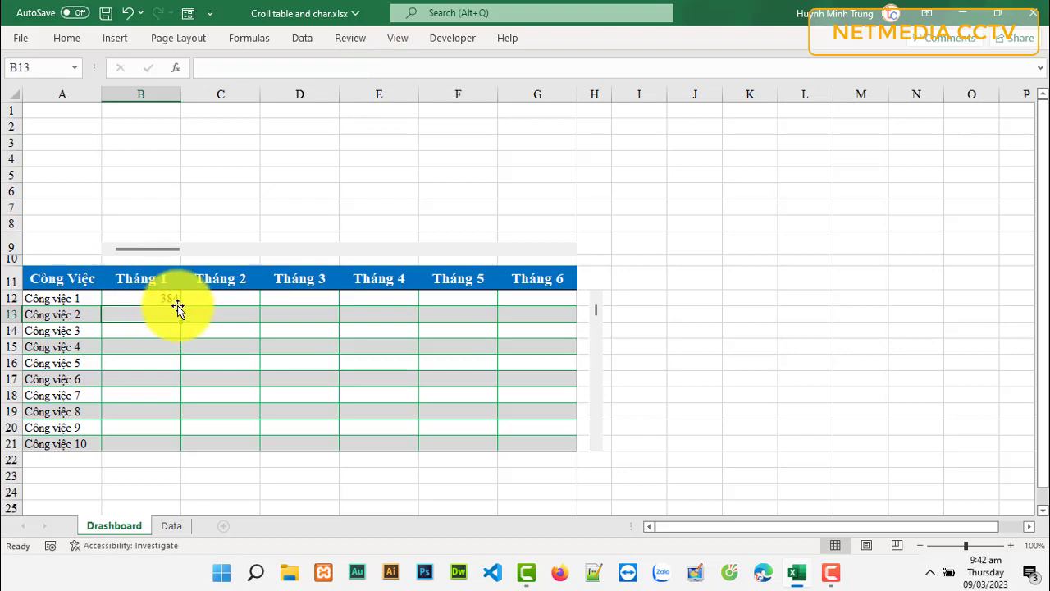
- Fill the B12 OFFSET formula into every cell of B12:G21 with Ctrl+Enter
{"action": "left_click", "coordinate": [149, 297]}
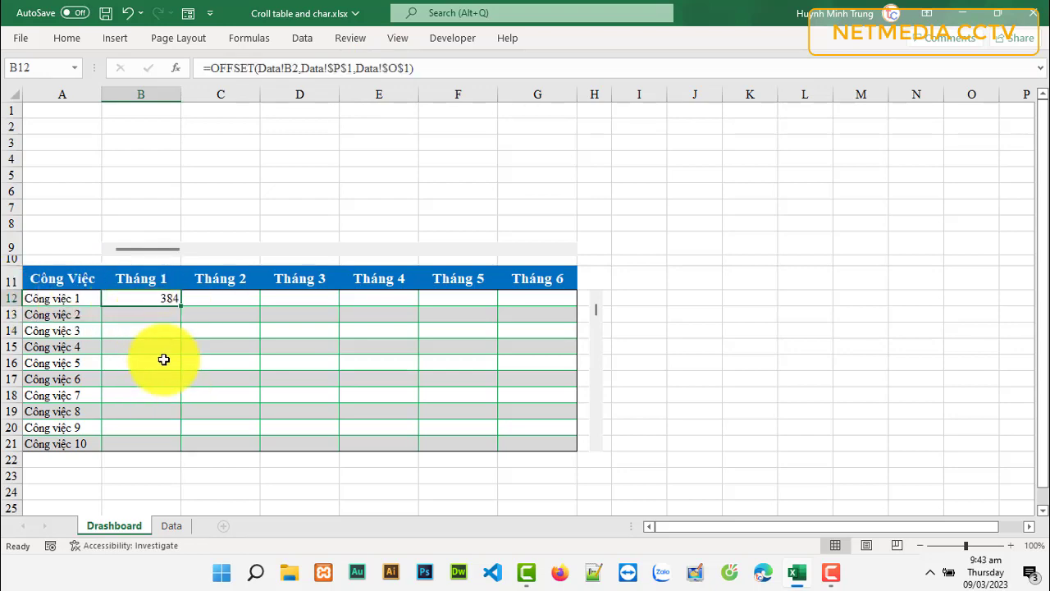
{"action": "left_click", "coordinate": [172, 526]}
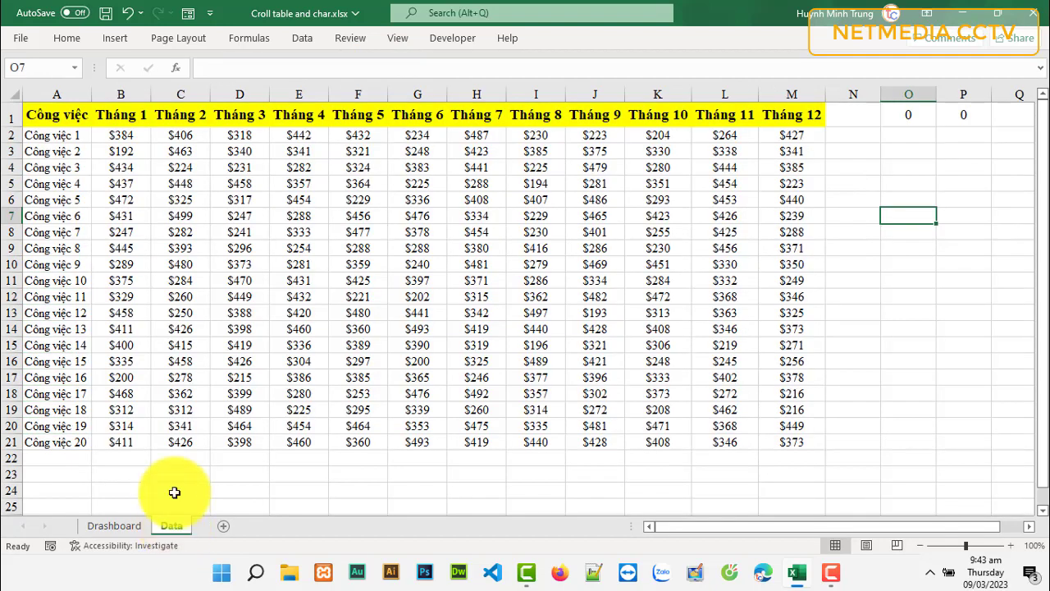
{"action": "left_click", "coordinate": [120, 140]}
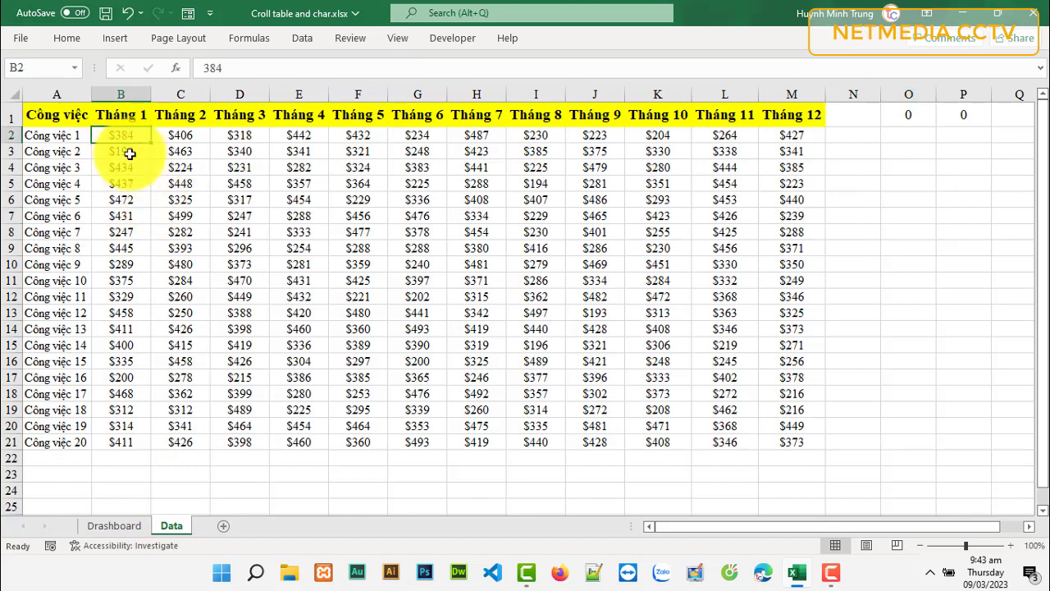
{"action": "left_click", "coordinate": [131, 525]}
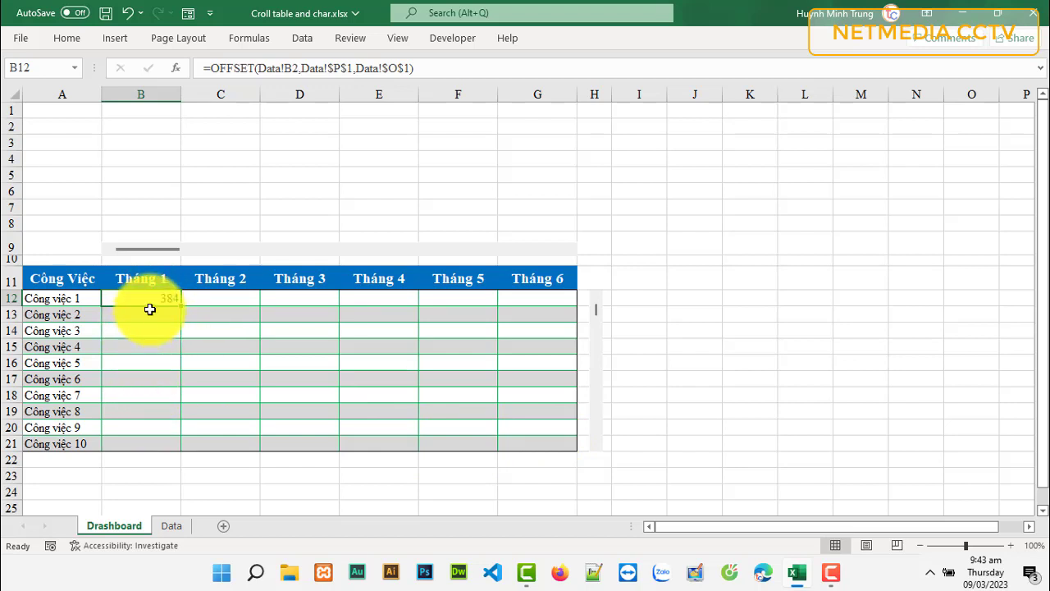
{"action": "left_click_drag", "start_coordinate": [150, 300], "coordinate": [543, 442]}
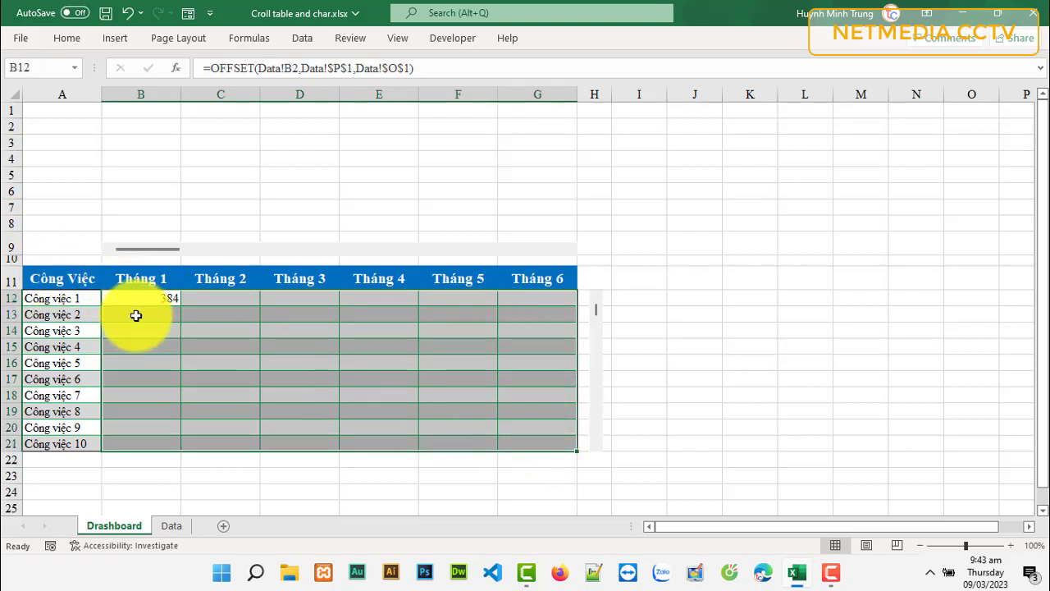
{"action": "key", "text": "F2"}
{"action": "key", "text": "F2"}
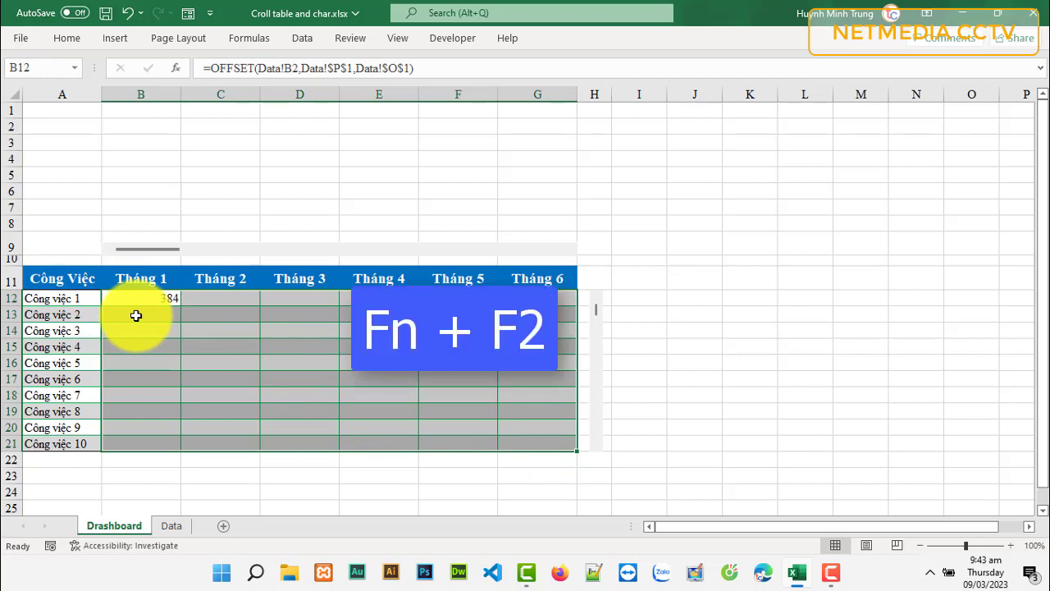
{"action": "key", "text": "F2"}
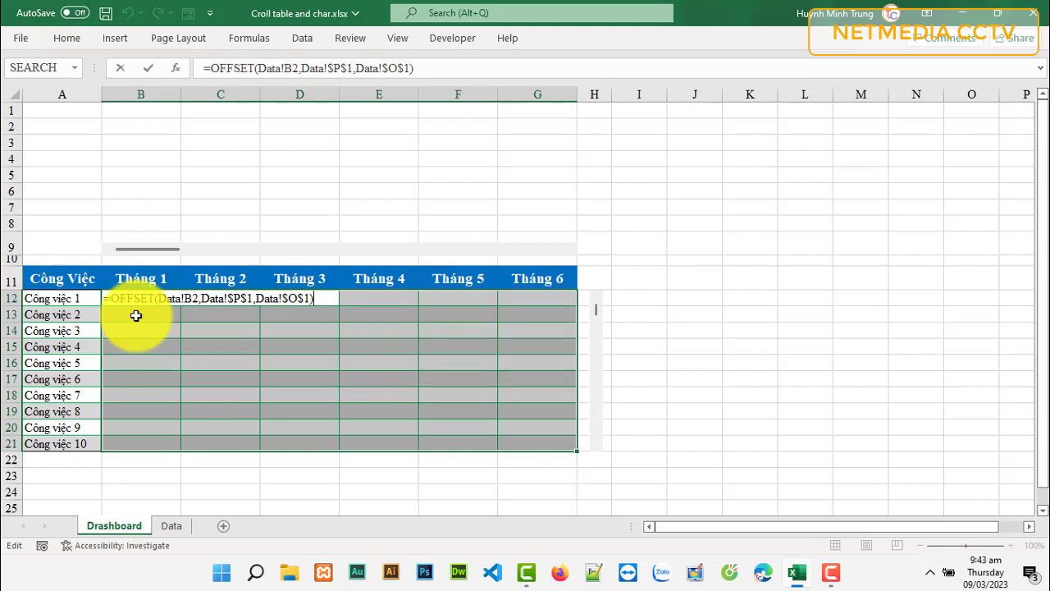
{"action": "key", "text": "ctrl+Return"}
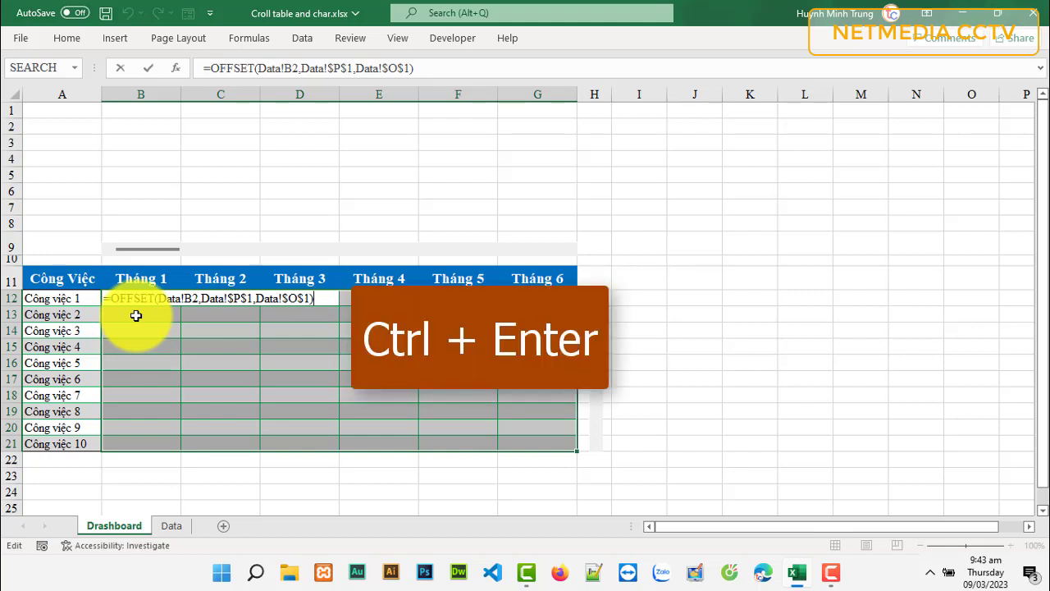
{"action": "key", "text": "ctrl+Return"}
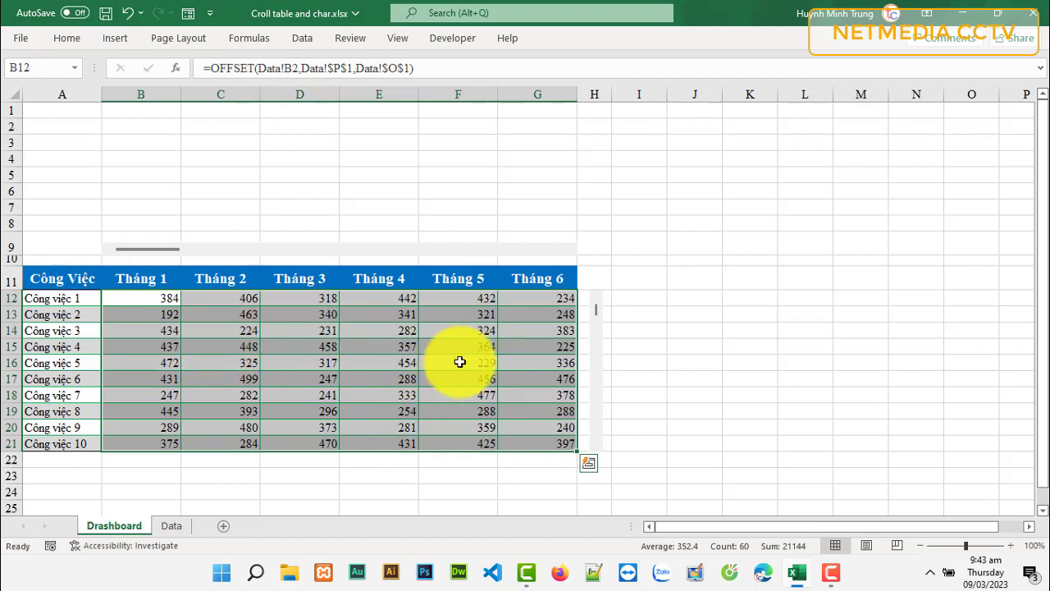
- Apply Middle Align and Center to the month values in B12:G21
{"action": "left_click", "coordinate": [66, 39]}
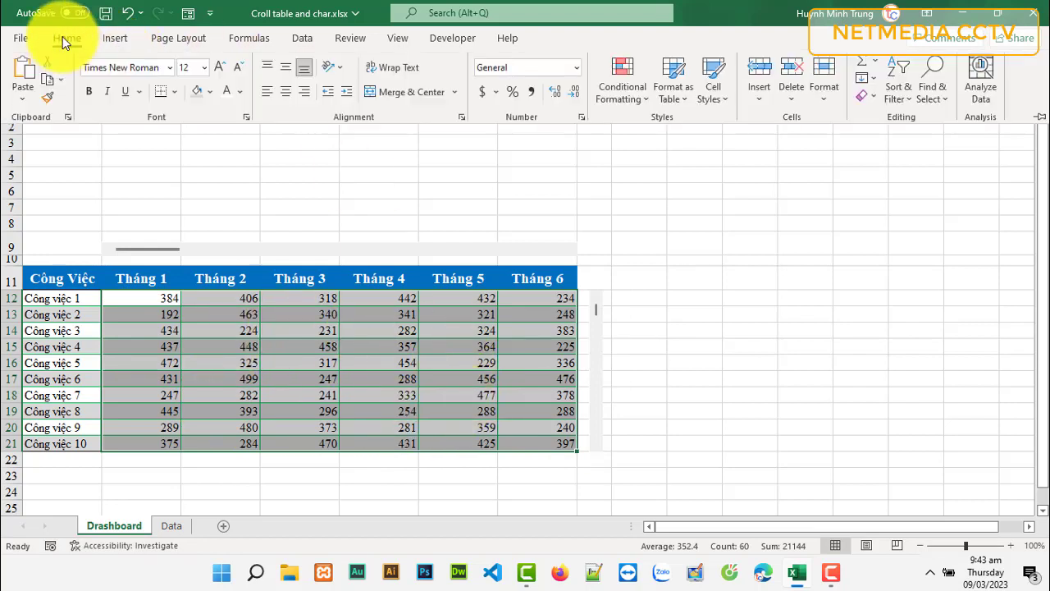
{"action": "left_click", "coordinate": [287, 71]}
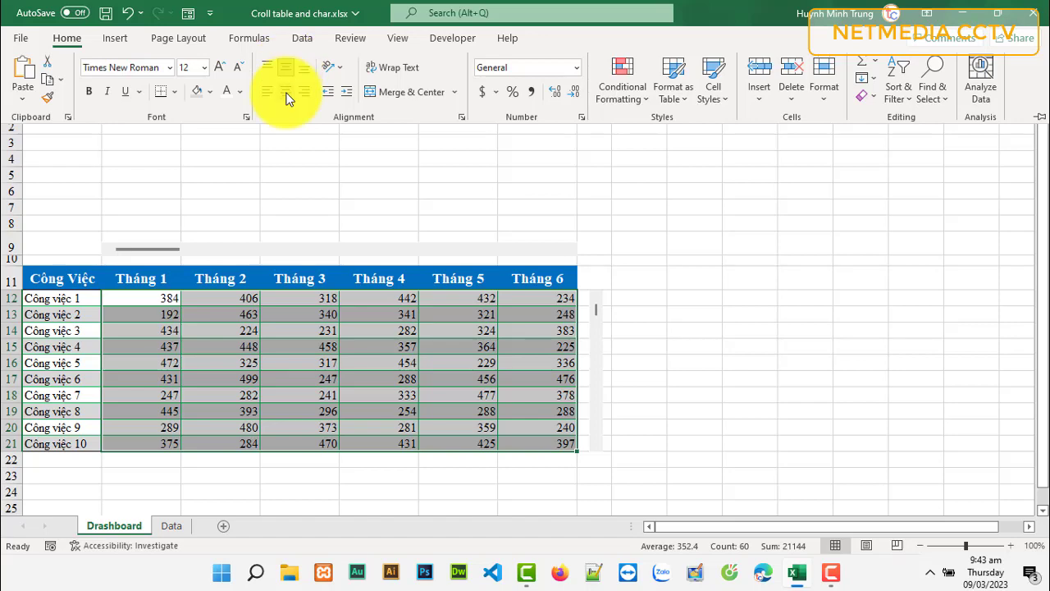
{"action": "left_click", "coordinate": [291, 91]}
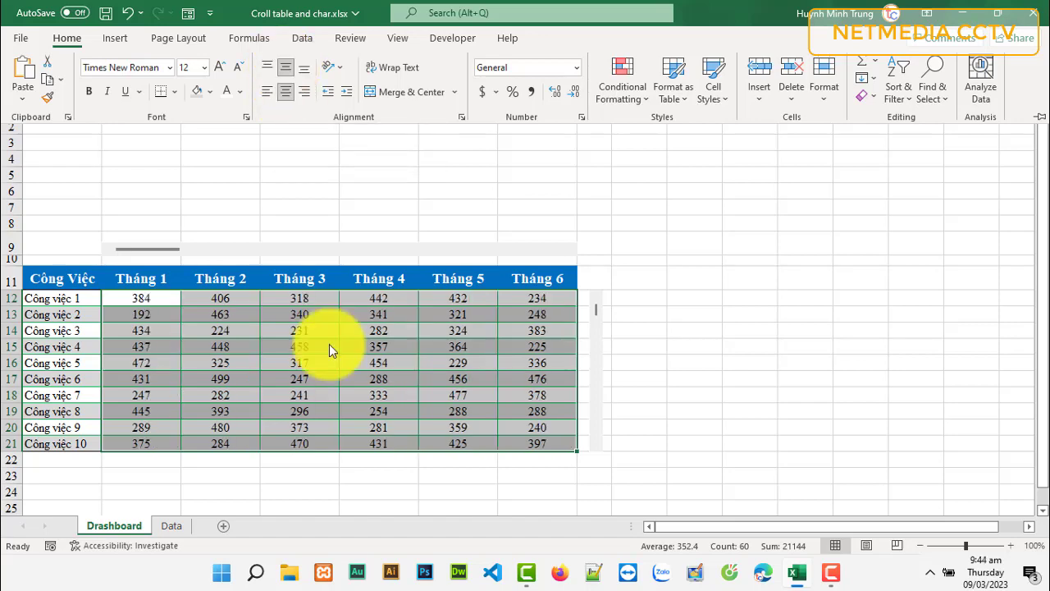
- Format B12:G21 as Currency with 0 decimal places, e.g. $384
{"action": "key", "text": "ctrl+1"}
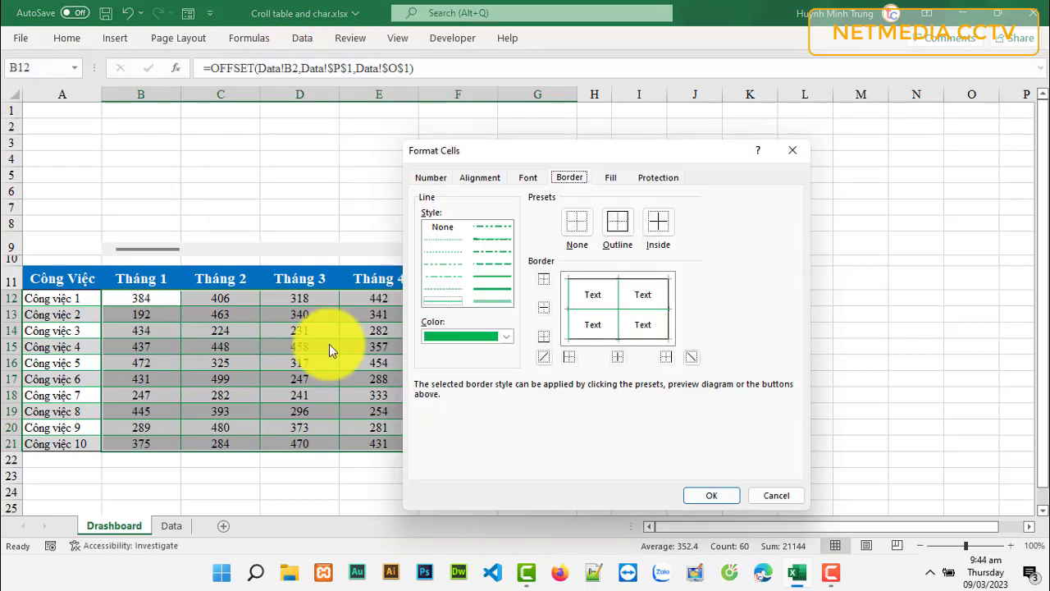
{"action": "mouse_move", "coordinate": [525, 159]}
{"action": "left_mouse_down"}
{"action": "mouse_move", "coordinate": [677, 141]}
{"action": "mouse_move", "coordinate": [681, 129]}
{"action": "left_mouse_up"}
{"action": "left_click", "coordinate": [584, 161]}
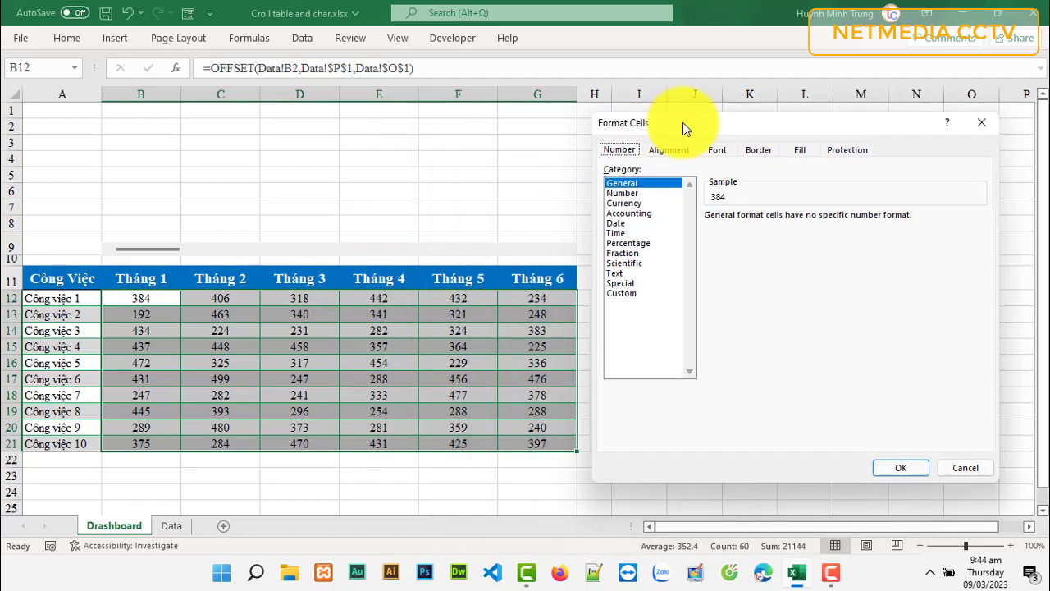
{"action": "left_click", "coordinate": [628, 202]}
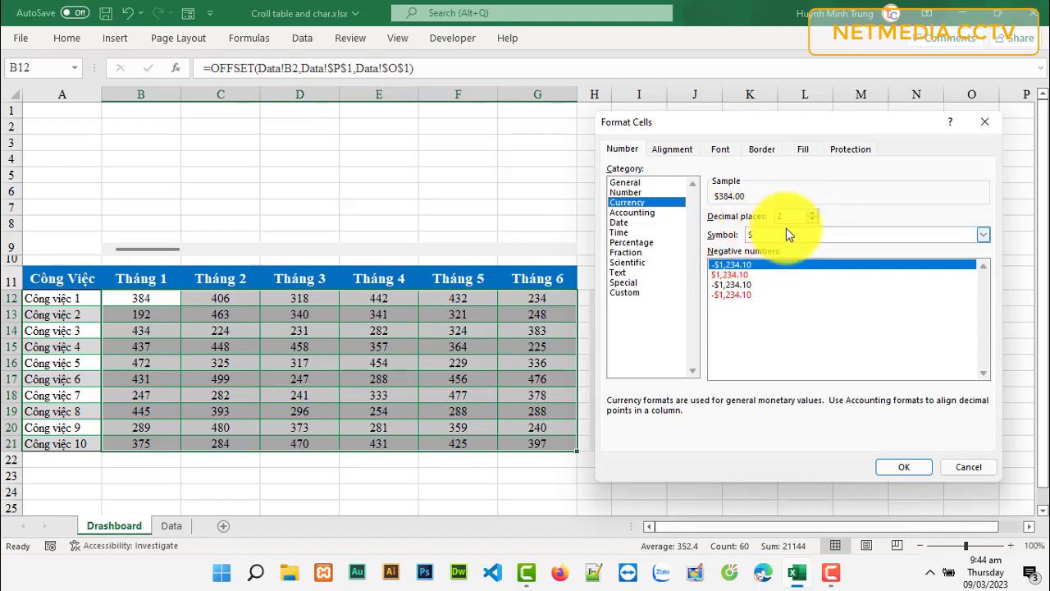
{"action": "left_click", "coordinate": [811, 220]}
{"action": "left_click", "coordinate": [812, 219]}
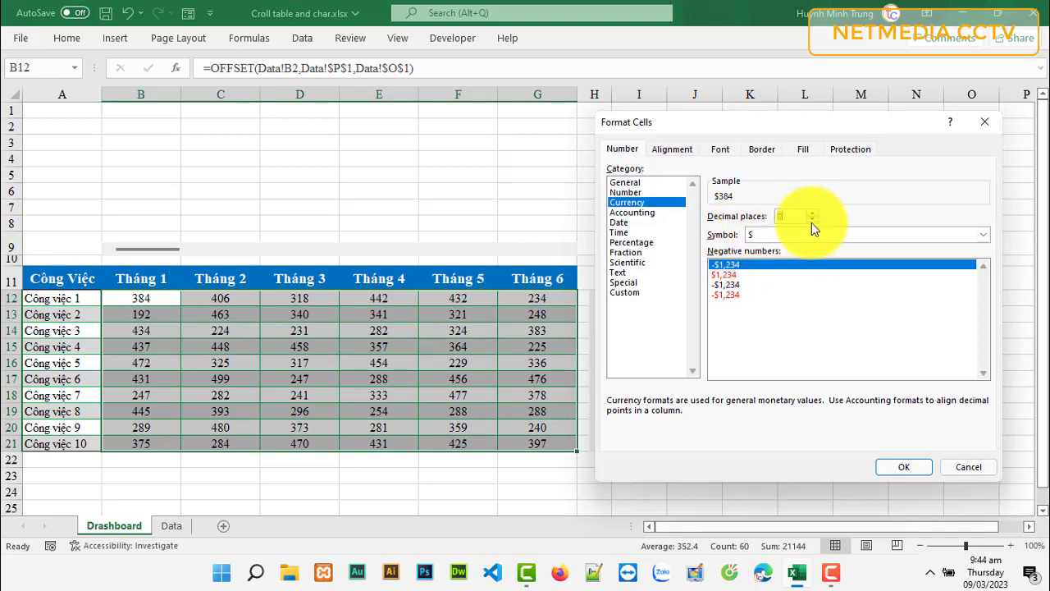
{"action": "left_click", "coordinate": [903, 466]}
{"action": "left_click", "coordinate": [639, 394]}
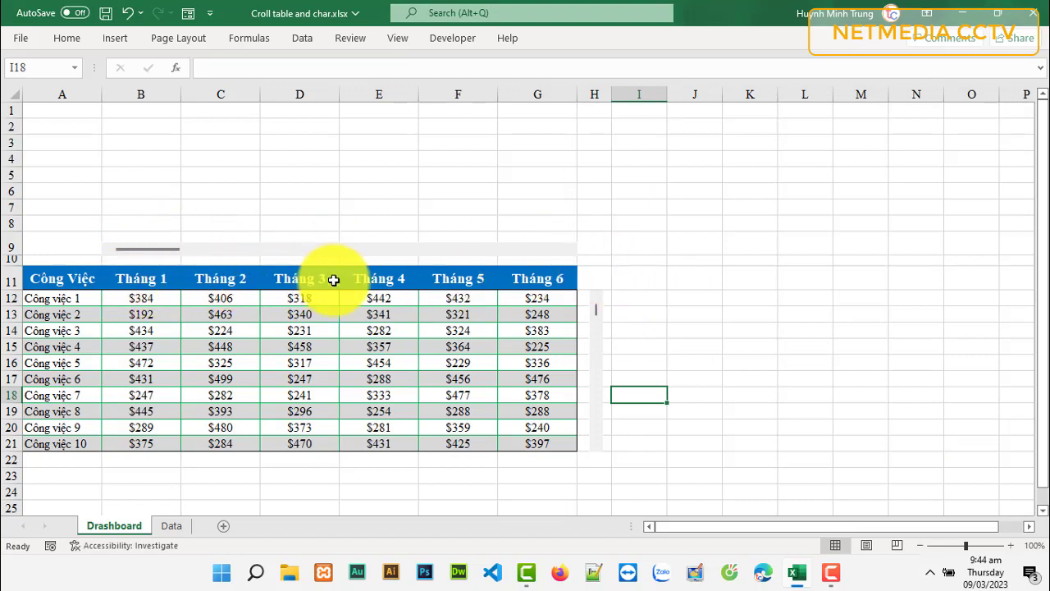
{"action": "left_click", "coordinate": [574, 254]}
{"action": "left_click", "coordinate": [575, 254]}
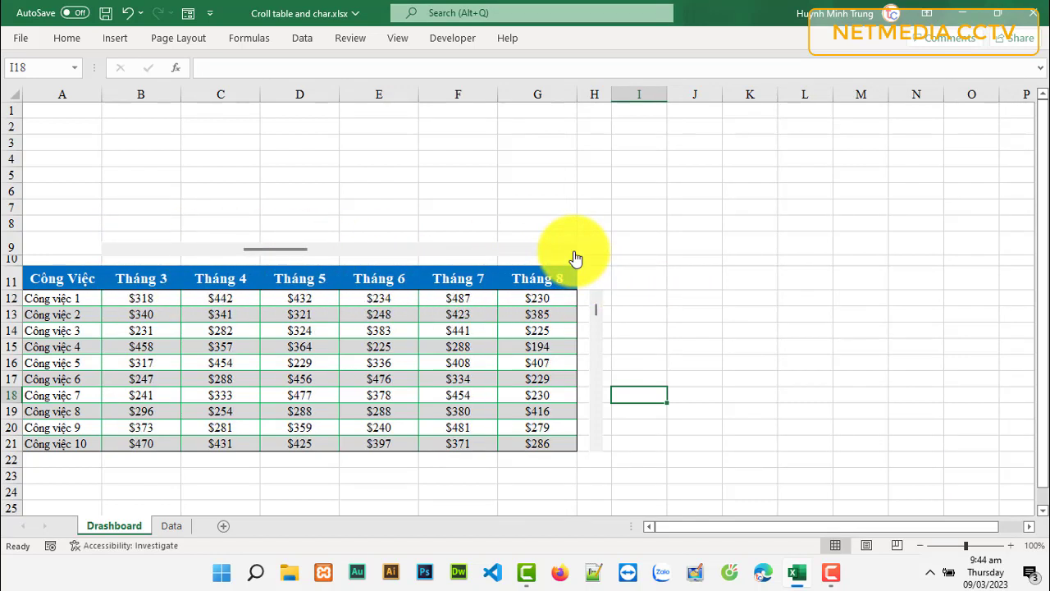
{"action": "left_click", "coordinate": [574, 255]}
{"action": "left_click", "coordinate": [575, 254]}
{"action": "left_click", "coordinate": [574, 254]}
{"action": "left_click", "coordinate": [574, 254]}
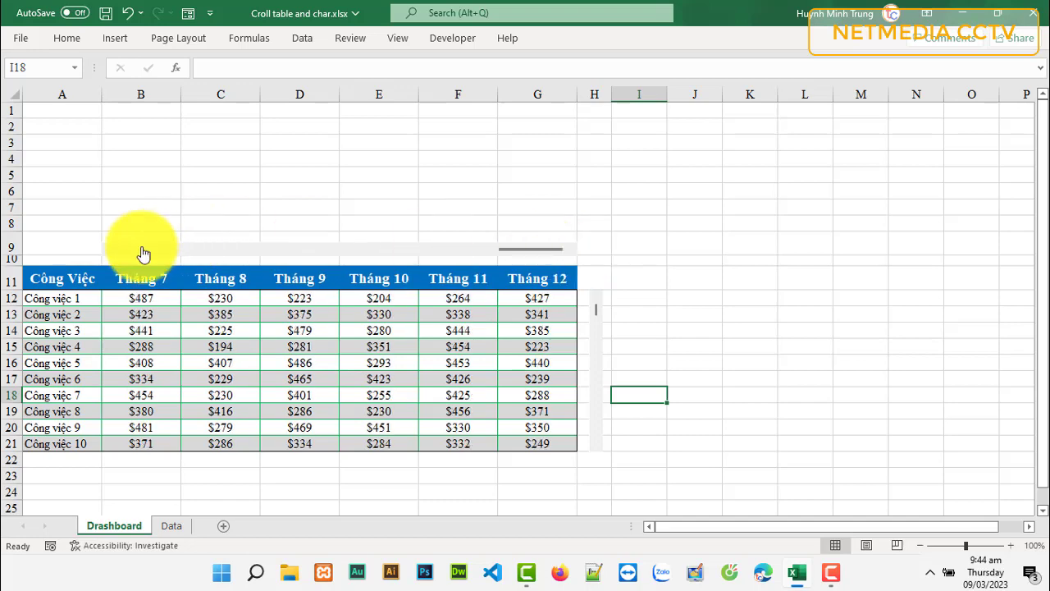
{"action": "left_click", "coordinate": [596, 447]}
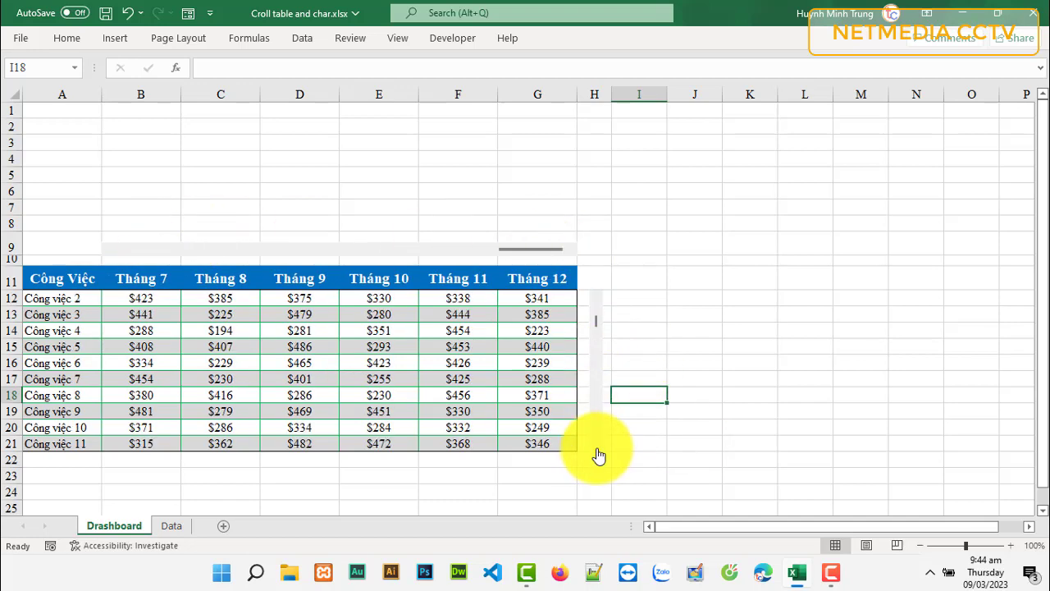
{"action": "left_click", "coordinate": [596, 447]}
{"action": "left_click", "coordinate": [597, 447]}
{"action": "left_click", "coordinate": [597, 447]}
{"action": "left_click", "coordinate": [596, 447]}
{"action": "left_click", "coordinate": [597, 447]}
{"action": "left_click", "coordinate": [597, 447]}
{"action": "left_click", "coordinate": [596, 447]}
{"action": "left_click", "coordinate": [596, 447]}
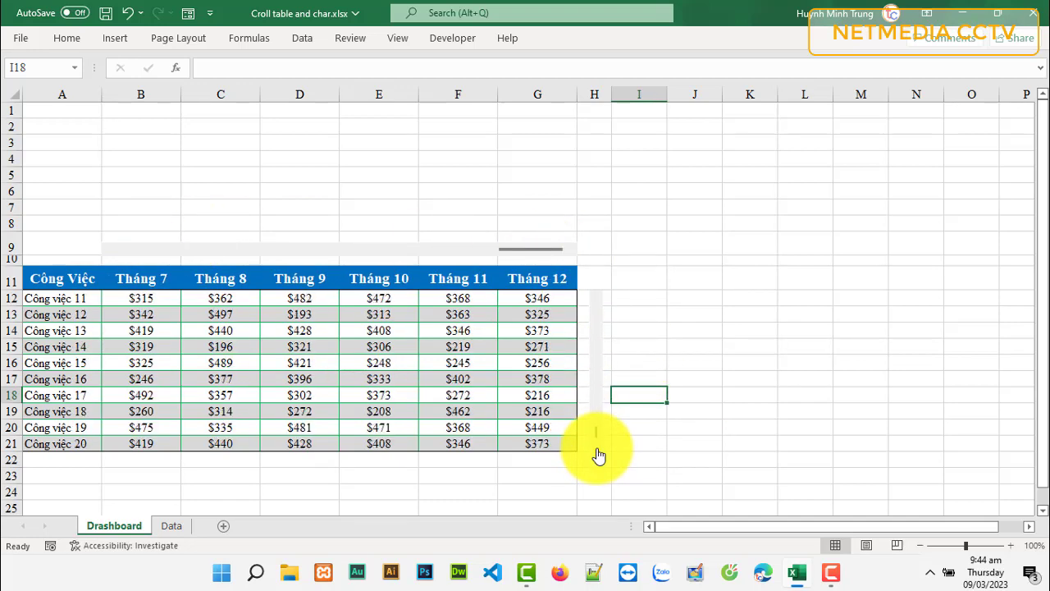
{"action": "left_click", "coordinate": [111, 252]}
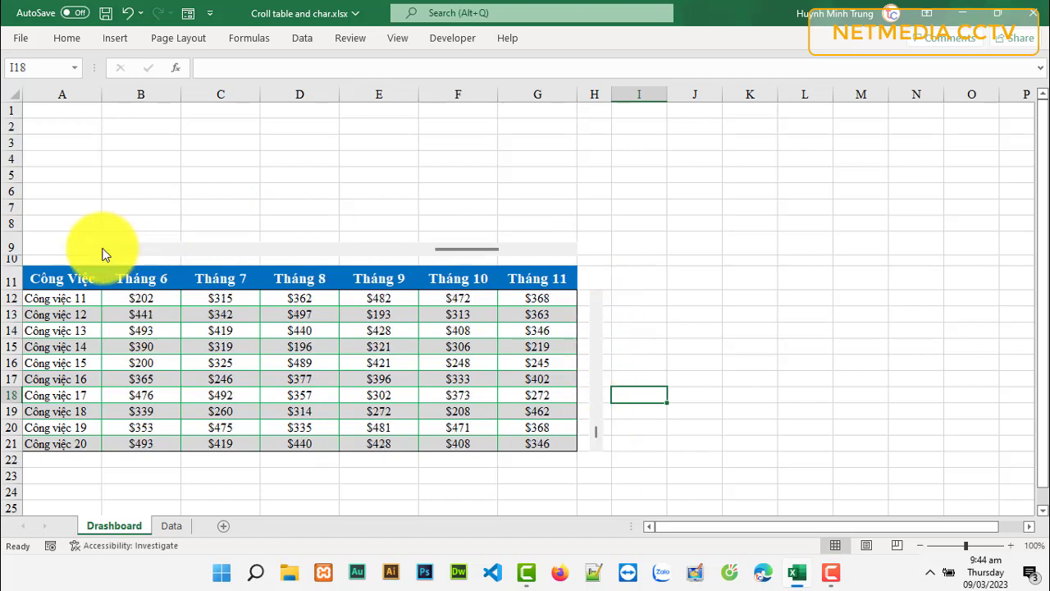
{"action": "left_click", "coordinate": [111, 253]}
{"action": "left_click", "coordinate": [111, 252]}
{"action": "left_click", "coordinate": [111, 253]}
{"action": "left_click", "coordinate": [111, 252]}
{"action": "left_click", "coordinate": [111, 252]}
{"action": "left_click", "coordinate": [172, 529]}
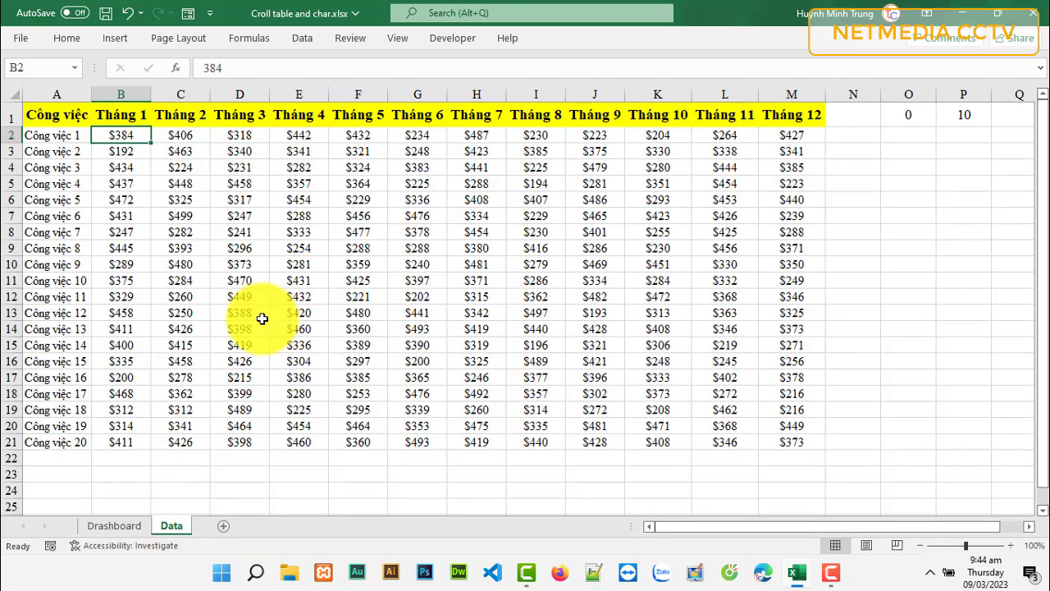
{"action": "left_click", "coordinate": [101, 528]}
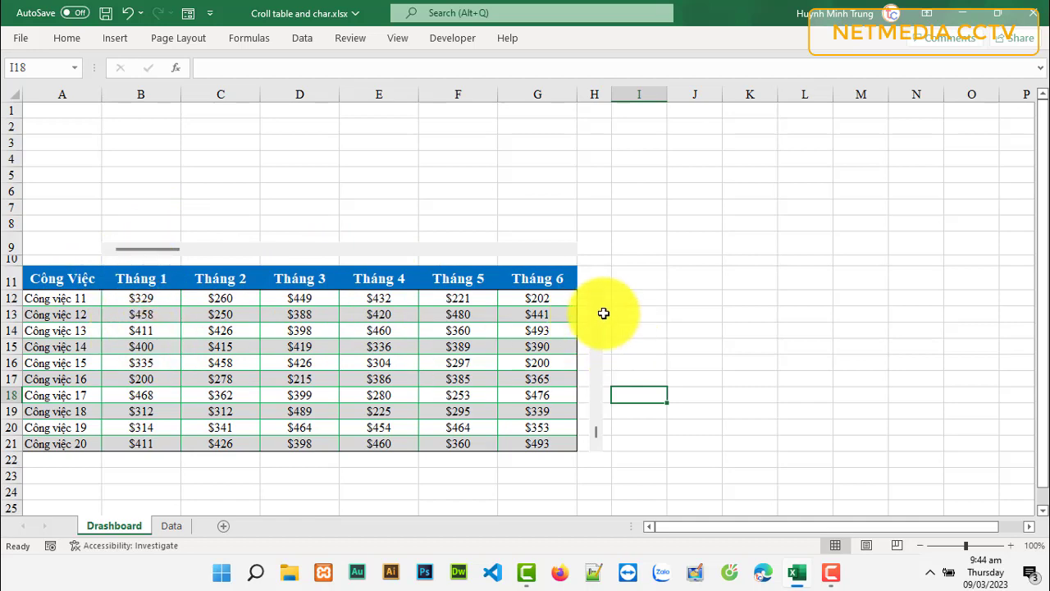
{"action": "left_click", "coordinate": [594, 372]}
{"action": "left_click_drag", "start_coordinate": [594, 372], "coordinate": [147, 270]}
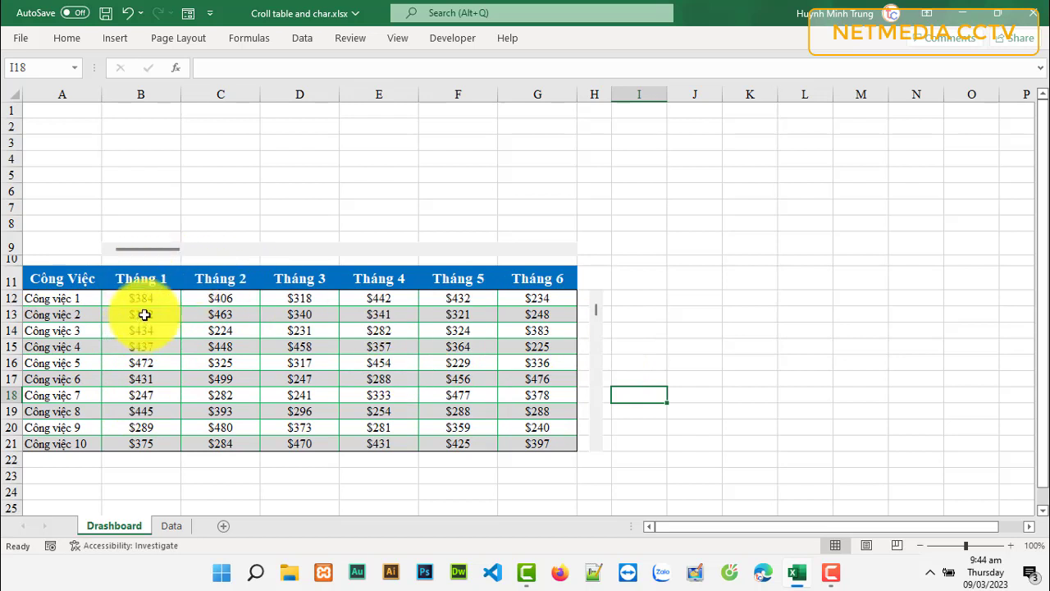
- Enter the Tổng label in A8 and make row 7 taller
{"action": "left_click", "coordinate": [94, 228]}
{"action": "type", "text": "Tổng"}
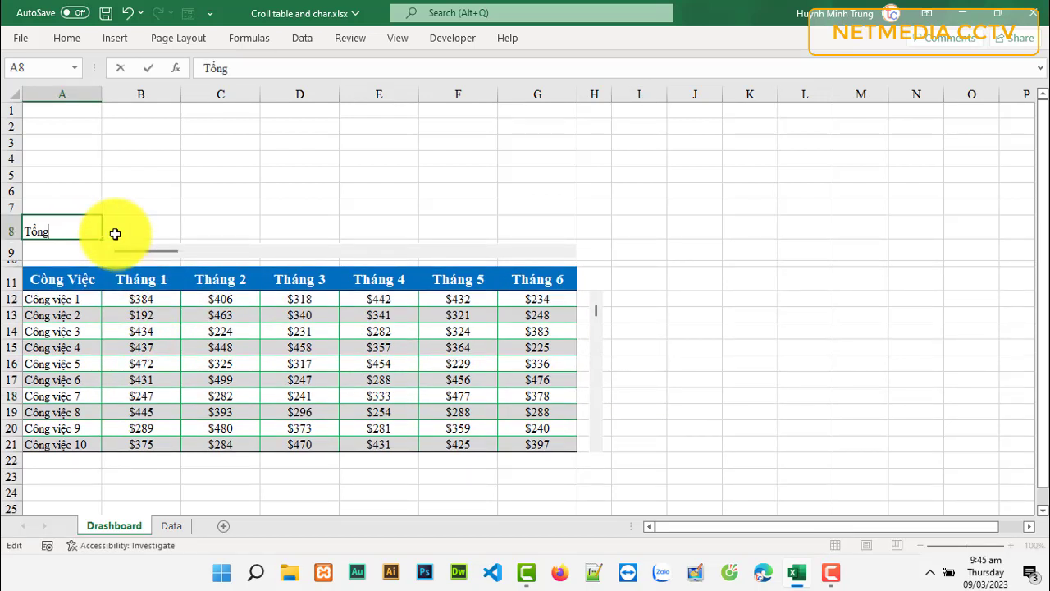
{"action": "left_click", "coordinate": [142, 231]}
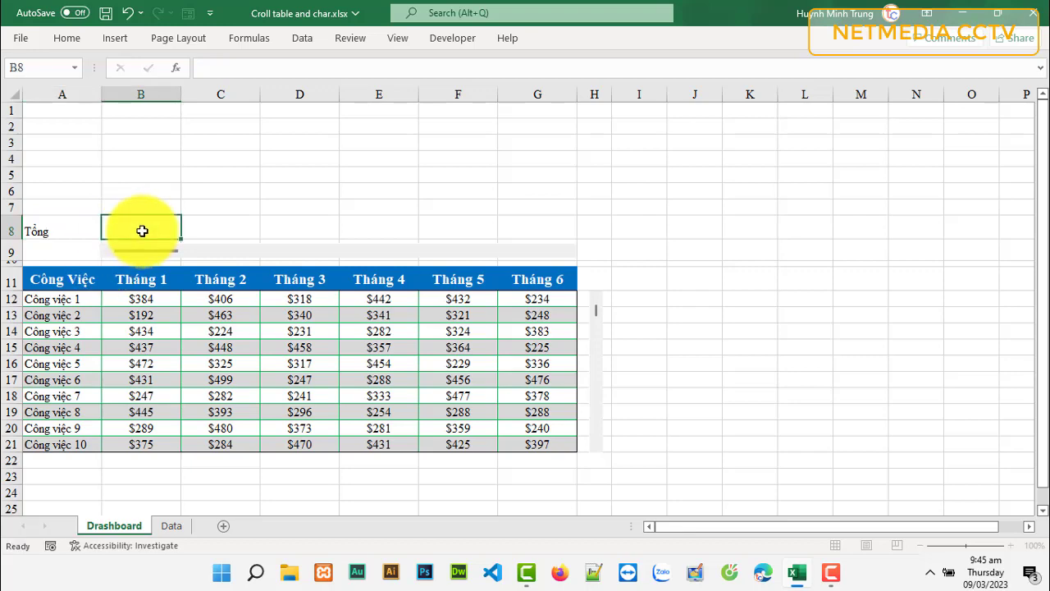
{"action": "left_click_drag", "start_coordinate": [10, 215], "coordinate": [12, 241]}
- Give the totals row A8:G8 green cell borders
{"action": "mouse_move", "coordinate": [77, 232]}
{"action": "left_mouse_down"}
{"action": "mouse_move", "coordinate": [542, 235]}
{"action": "mouse_move", "coordinate": [532, 235]}
{"action": "left_mouse_up"}
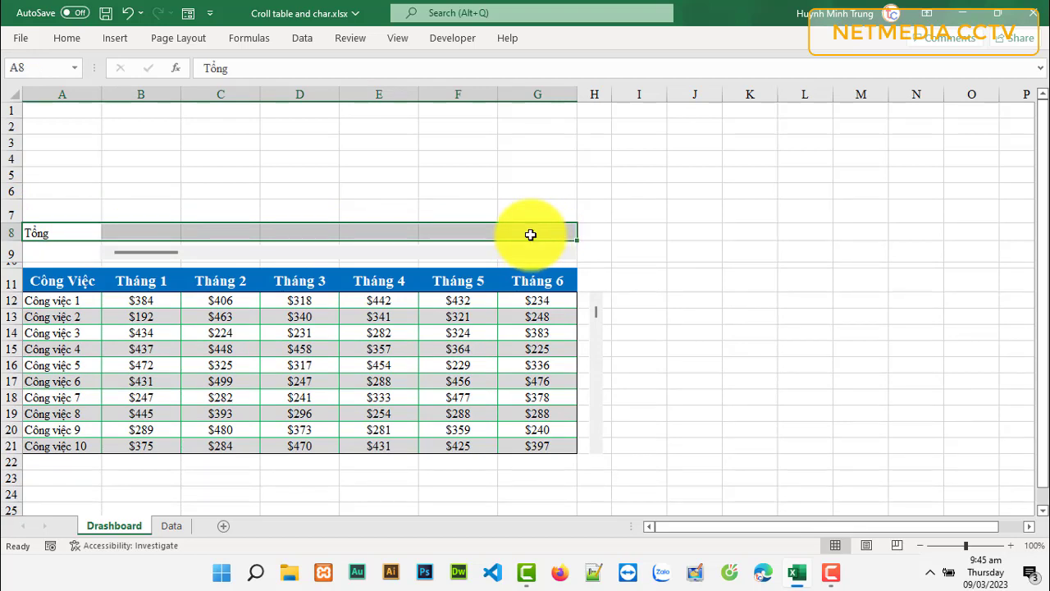
{"action": "key", "text": "ctrl+1"}
{"action": "left_click", "coordinate": [628, 347]}
{"action": "left_click", "coordinate": [633, 514]}
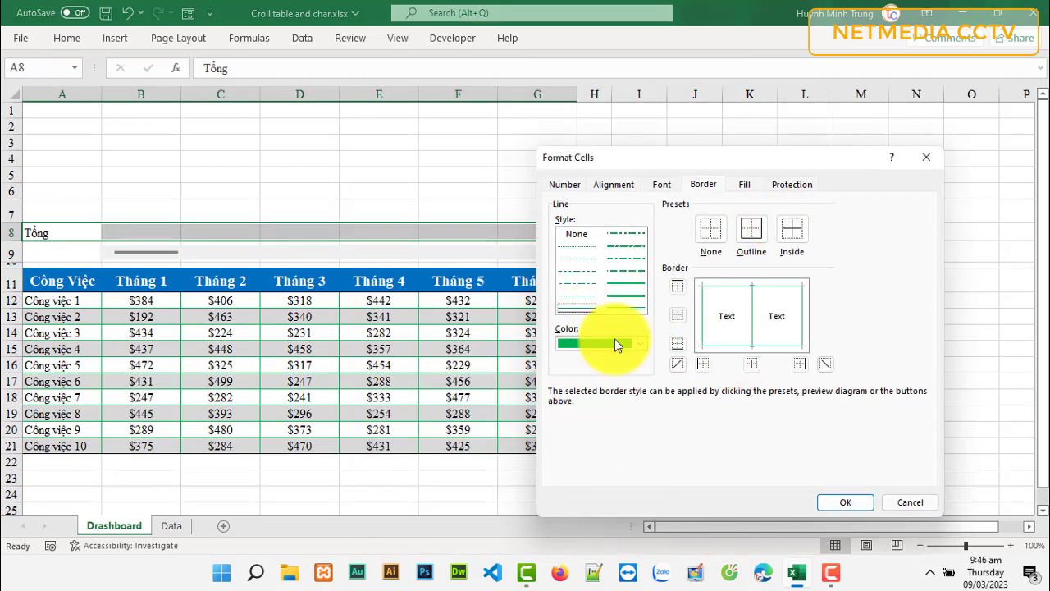
{"action": "key", "text": "Return"}
- Fill A8:G8 yellow, make Tổng bold and centred, and heighten row 8
{"action": "left_click", "coordinate": [67, 38]}
{"action": "left_click", "coordinate": [210, 91]}
{"action": "left_click", "coordinate": [242, 235]}
{"action": "left_click", "coordinate": [72, 38]}
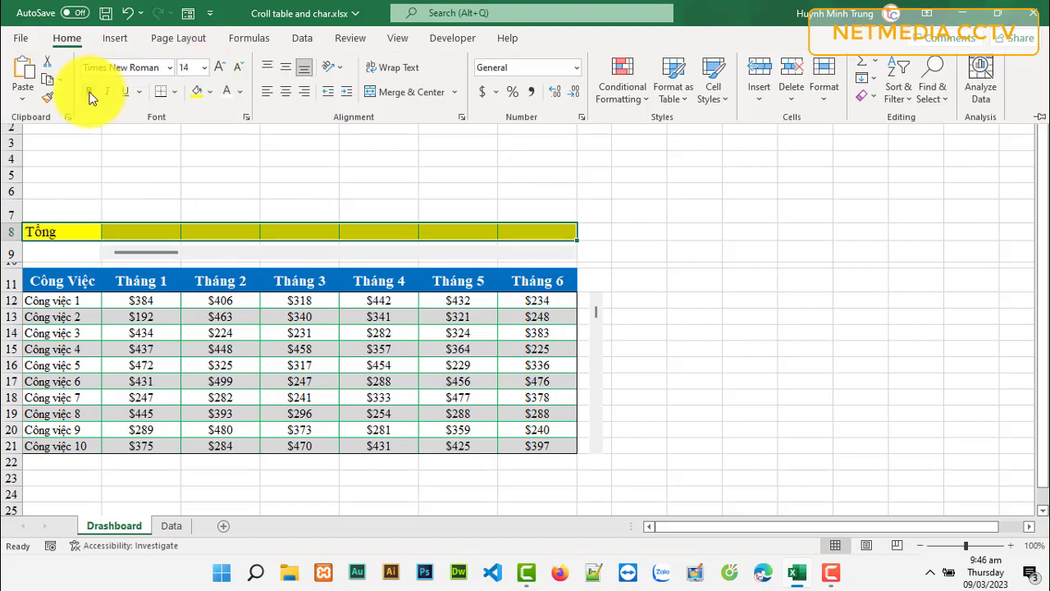
{"action": "left_click", "coordinate": [90, 97]}
{"action": "left_click", "coordinate": [286, 91]}
{"action": "left_click_drag", "start_coordinate": [11, 239], "coordinate": [12, 244]}
{"action": "left_click", "coordinate": [157, 238]}
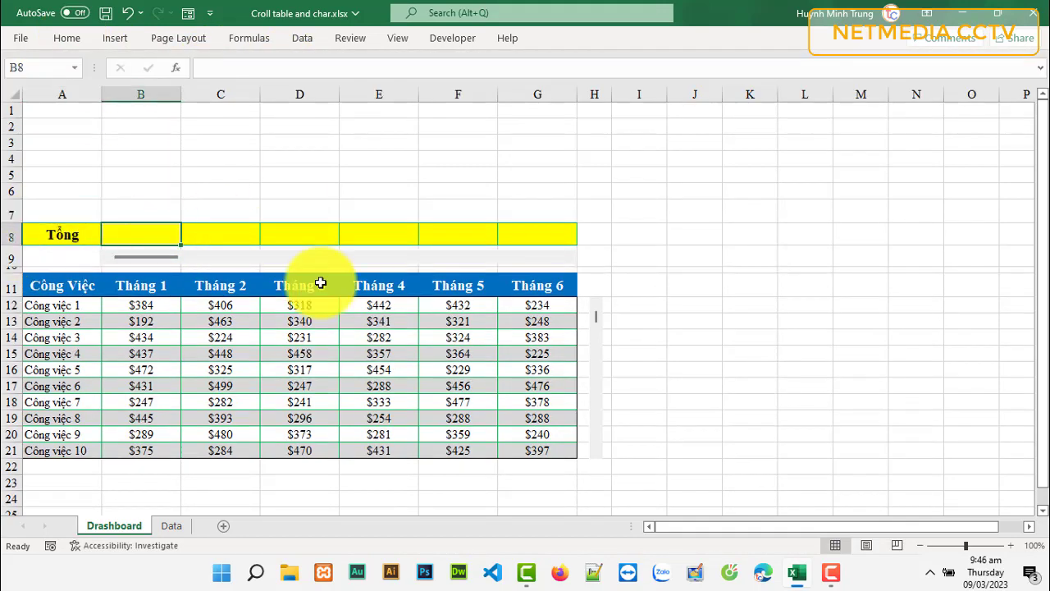
- Total Tháng 1 in B8 with =SUM(B12:B21) and fill the formula across to G8
{"action": "type", "text": "=sum"}
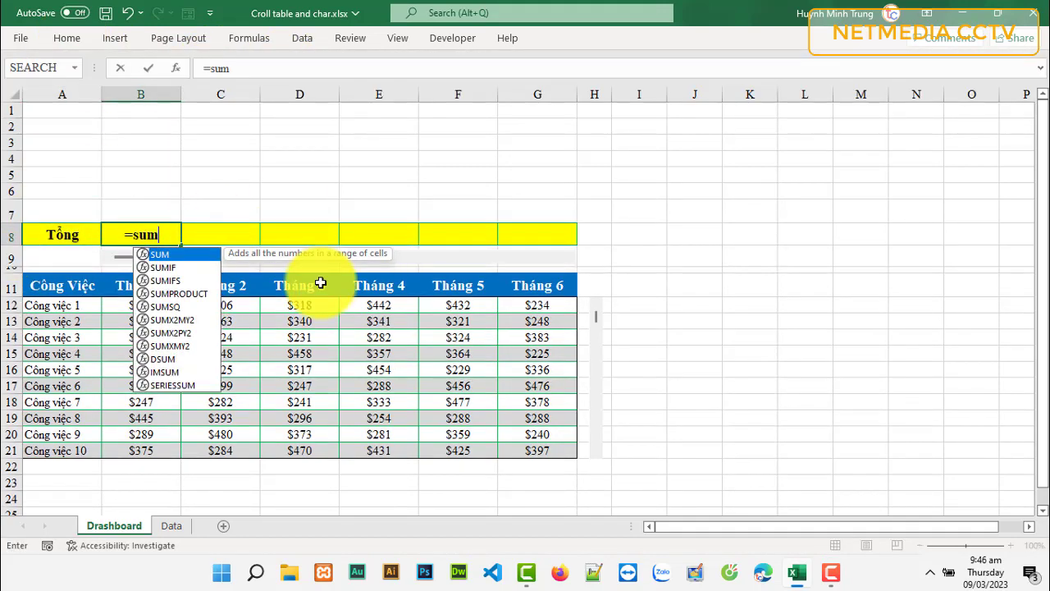
{"action": "type", "text": "("}
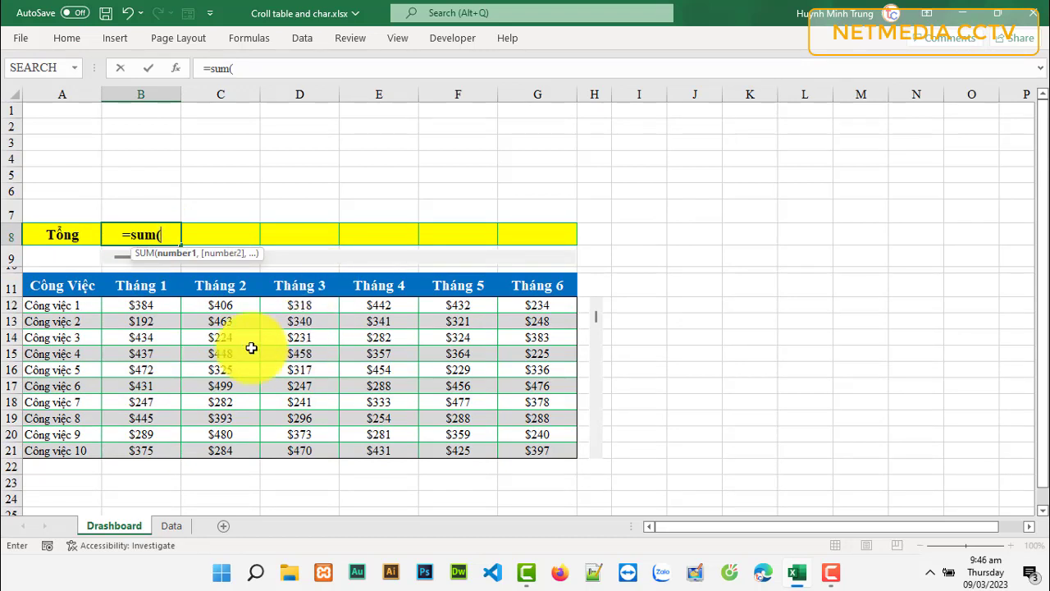
{"action": "left_click_drag", "start_coordinate": [140, 305], "coordinate": [155, 445]}
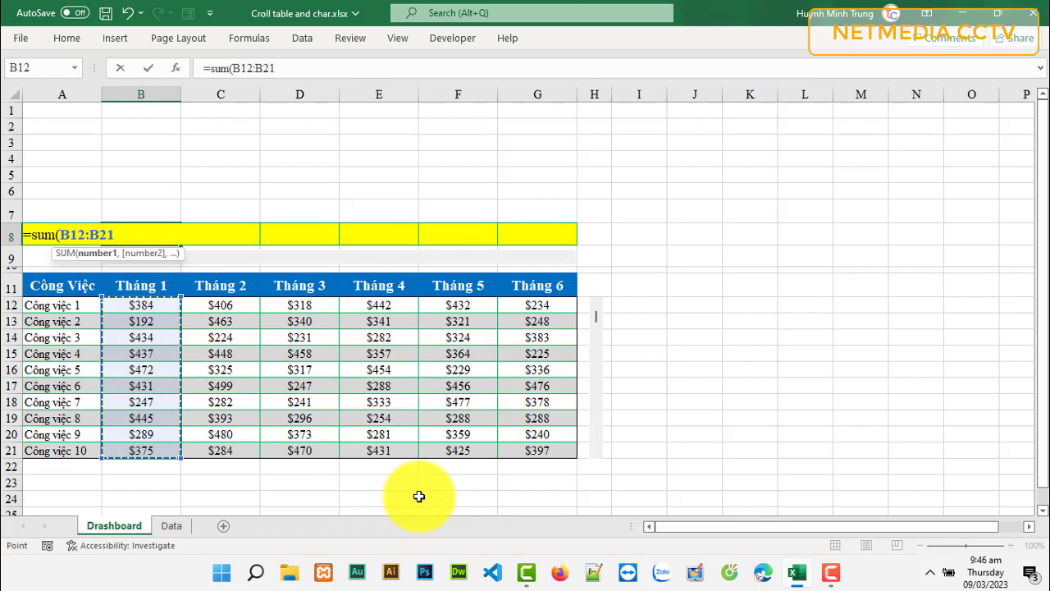
{"action": "key", "text": "Return"}
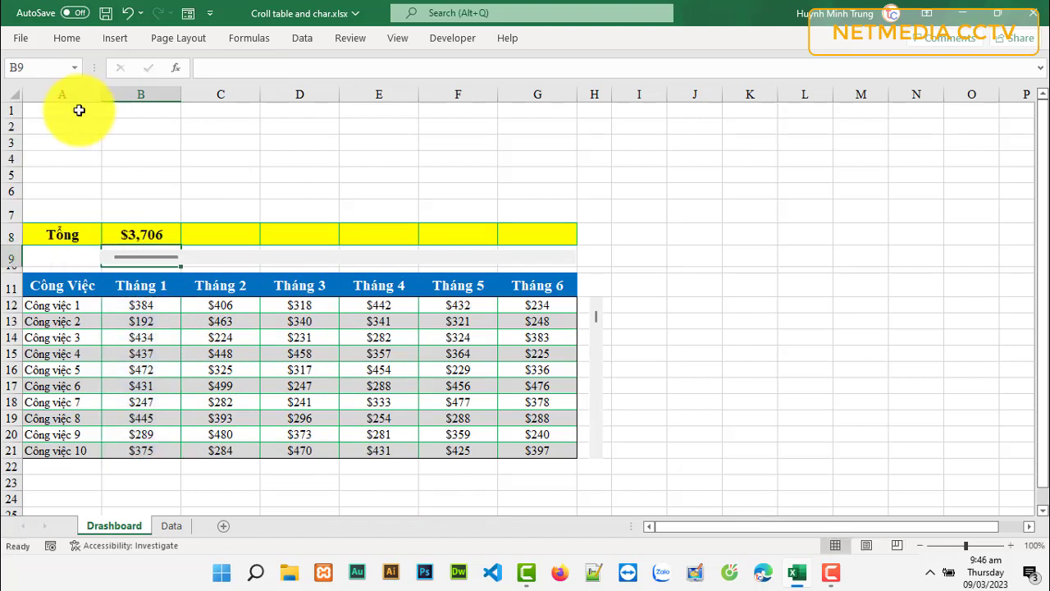
{"action": "left_click", "coordinate": [178, 242]}
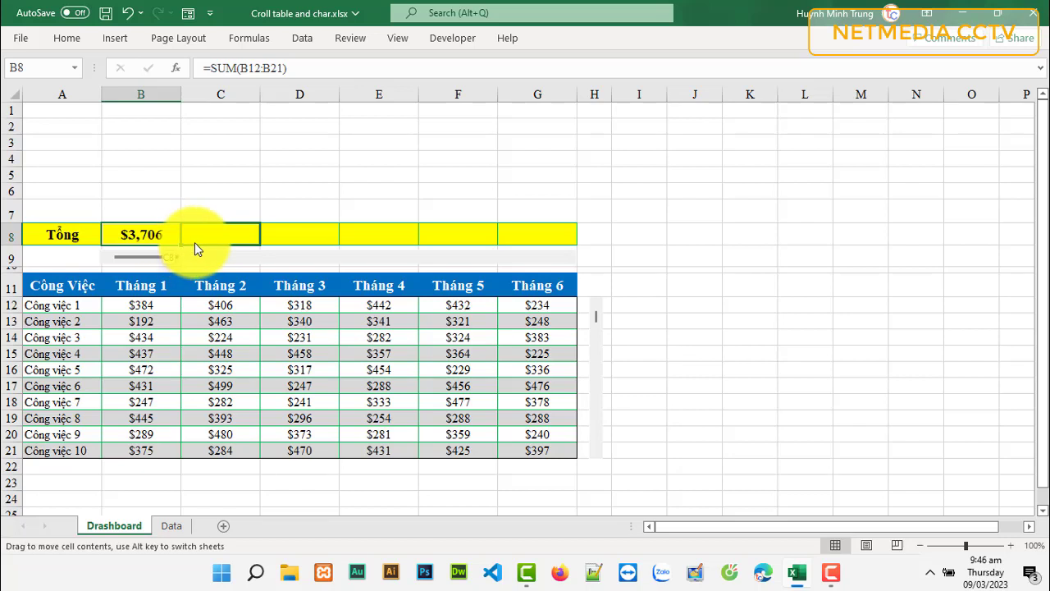
{"action": "left_click_drag", "start_coordinate": [181, 245], "coordinate": [541, 234]}
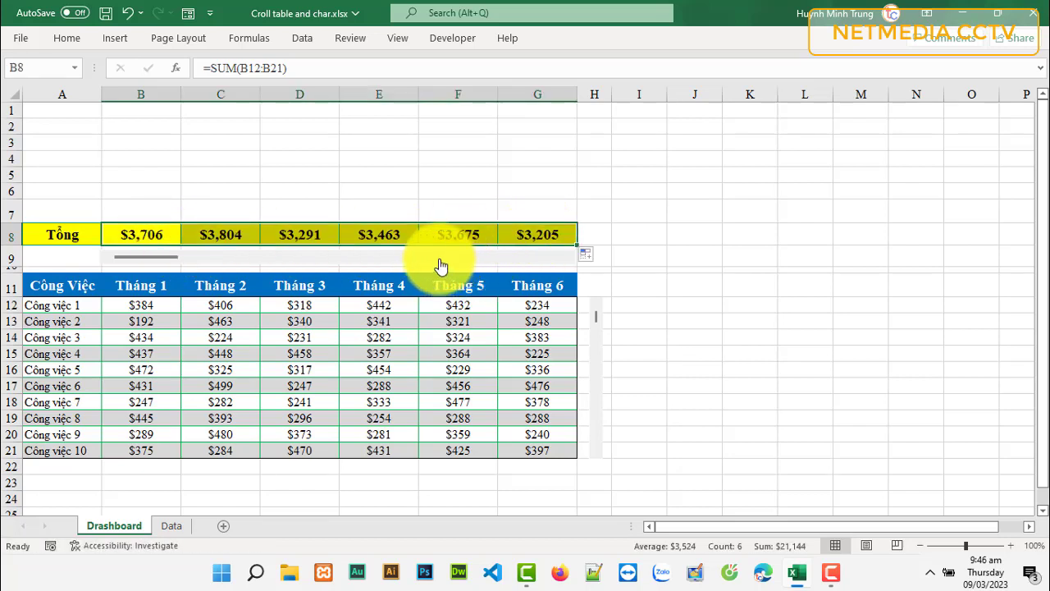
{"action": "left_click", "coordinate": [694, 256]}
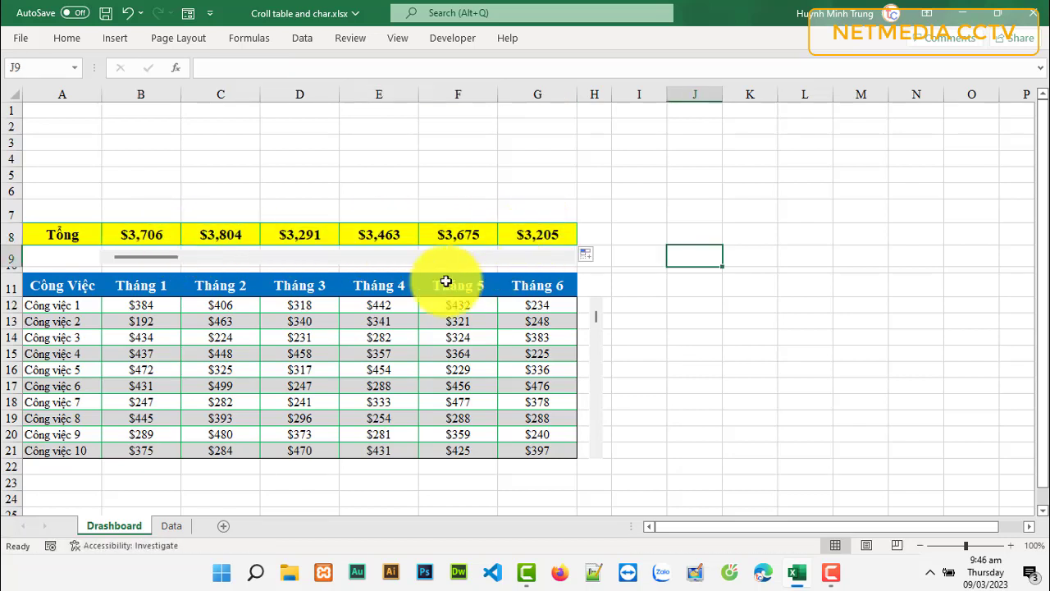
- Scroll the table to months 6–11 and tasks 7–16, enlarge rows 5–6, and select totals B8:G8
{"action": "left_click", "coordinate": [568, 257]}
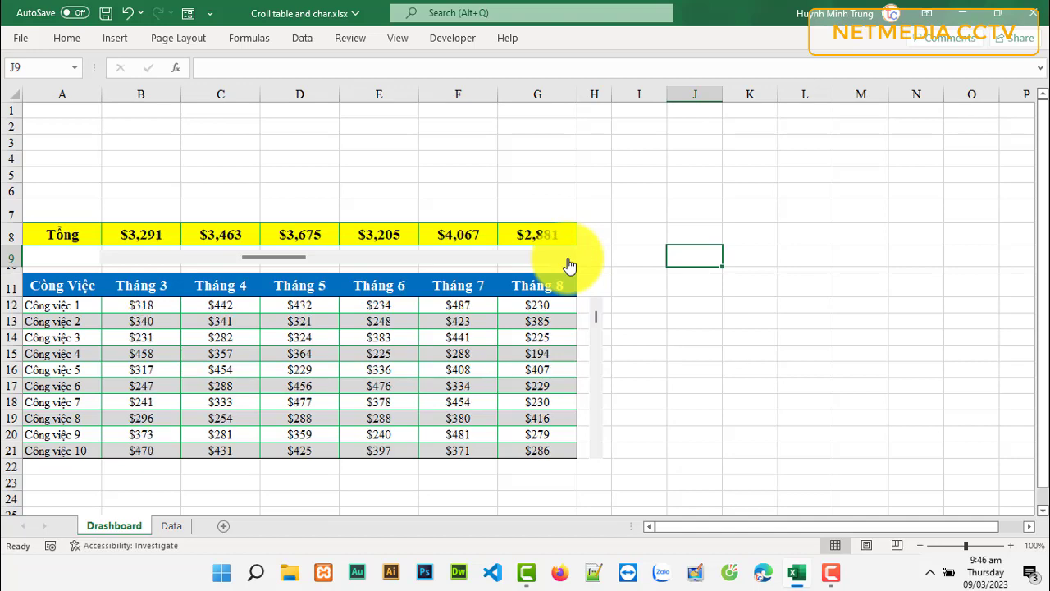
{"action": "left_click", "coordinate": [594, 452]}
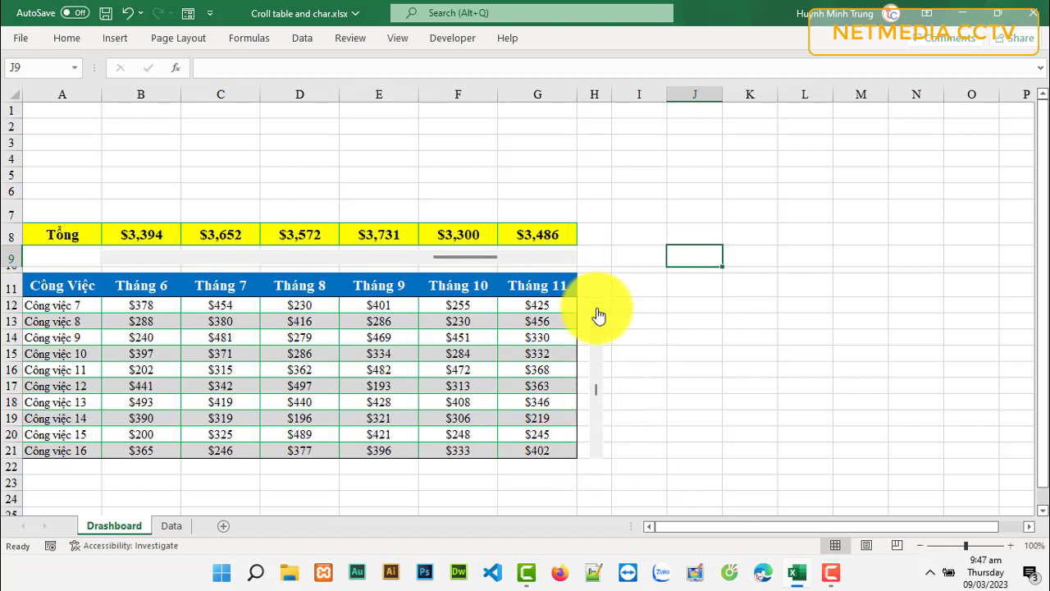
{"action": "left_click", "coordinate": [770, 438]}
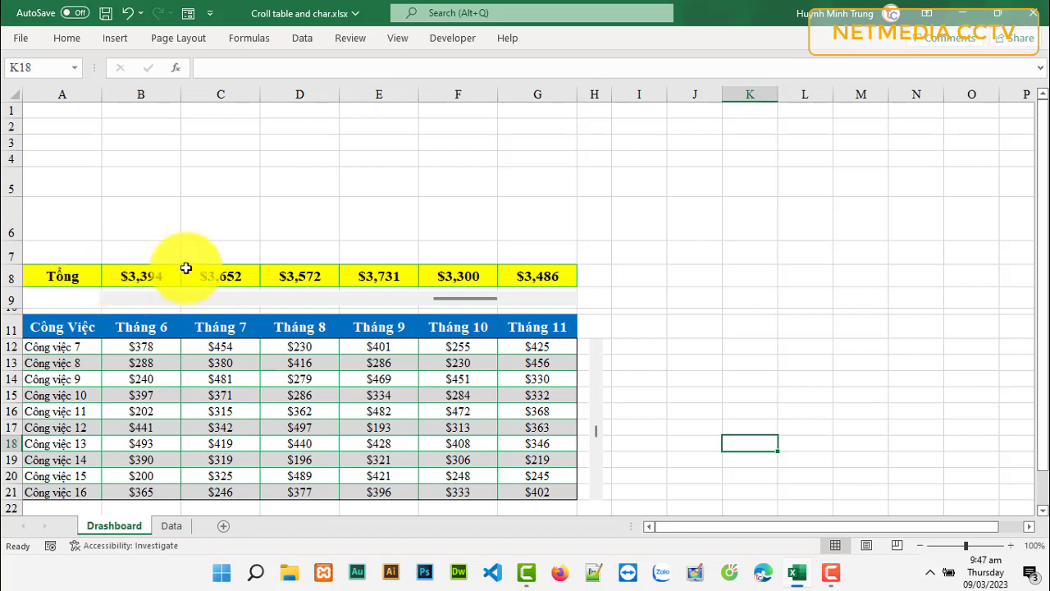
{"action": "left_click_drag", "start_coordinate": [125, 280], "coordinate": [546, 284]}
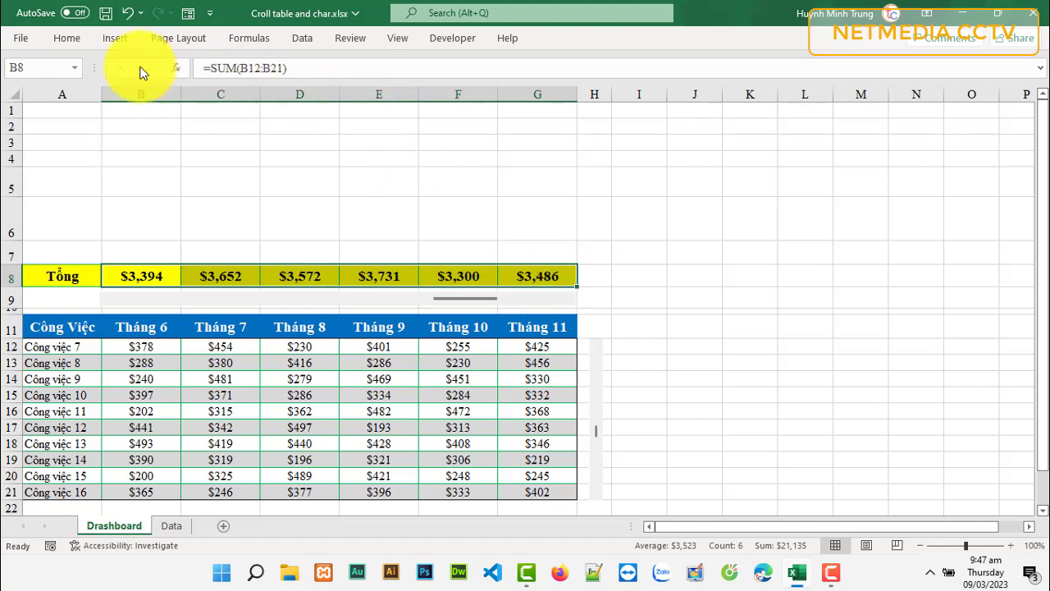
{"action": "left_click", "coordinate": [110, 37]}
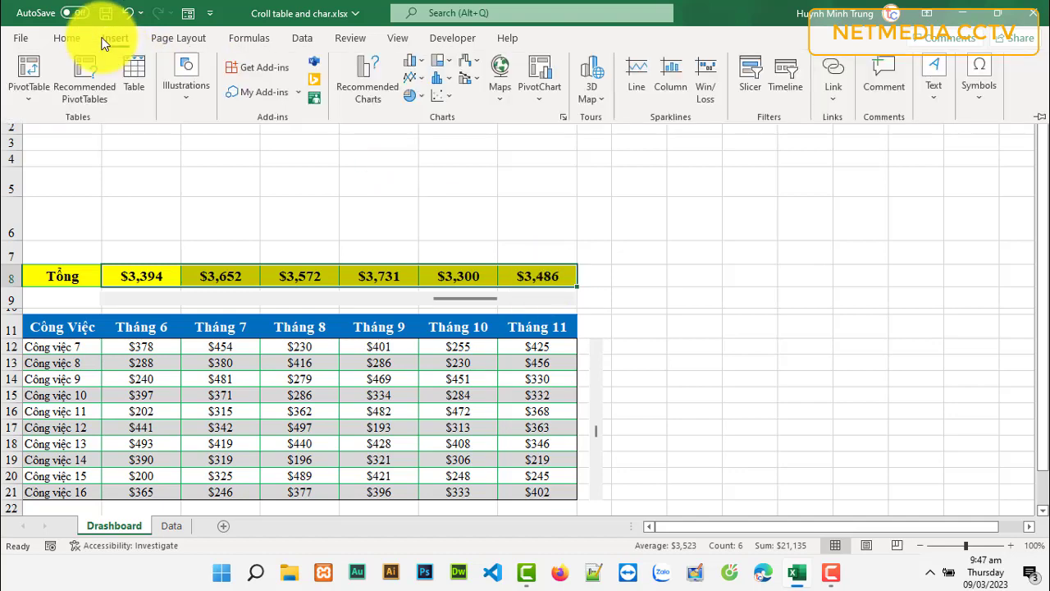
- Insert a Line with Markers chart of the totals, removing its vertical axis and title
{"action": "left_click", "coordinate": [420, 78]}
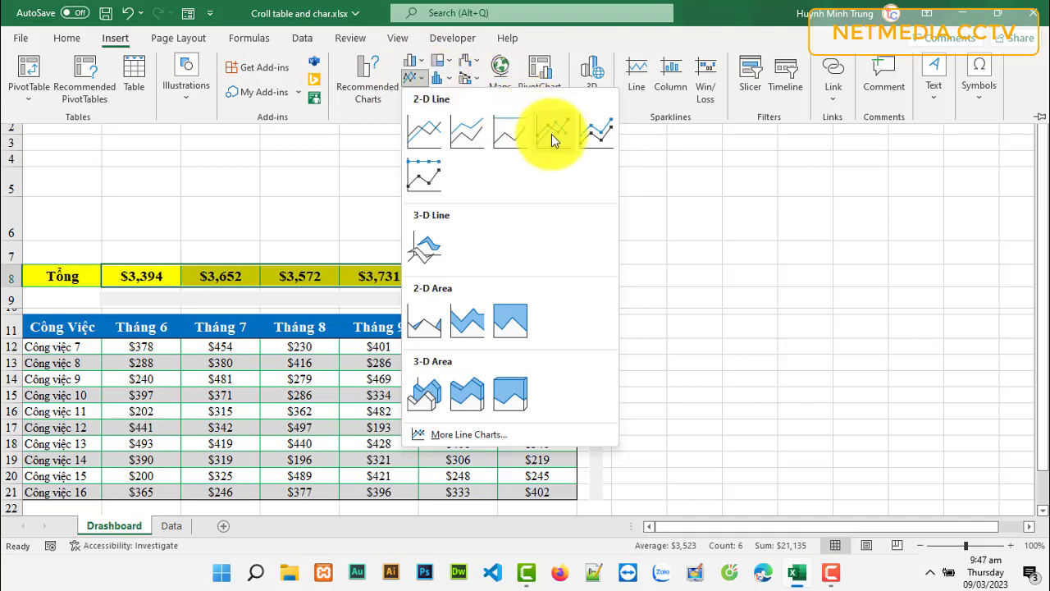
{"action": "left_click", "coordinate": [551, 133]}
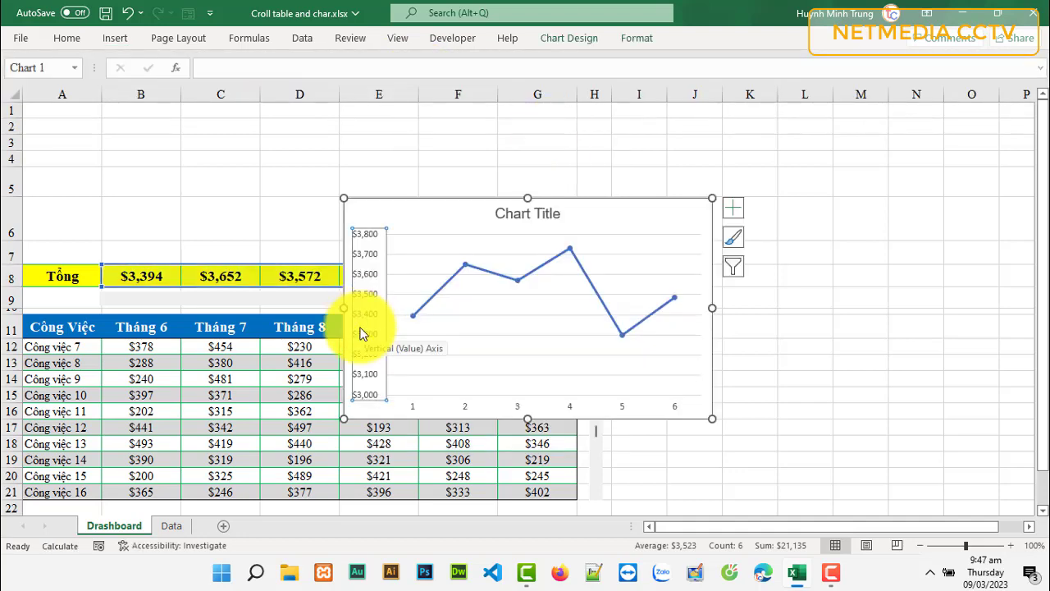
{"action": "key", "text": "Delete"}
{"action": "left_click", "coordinate": [529, 217]}
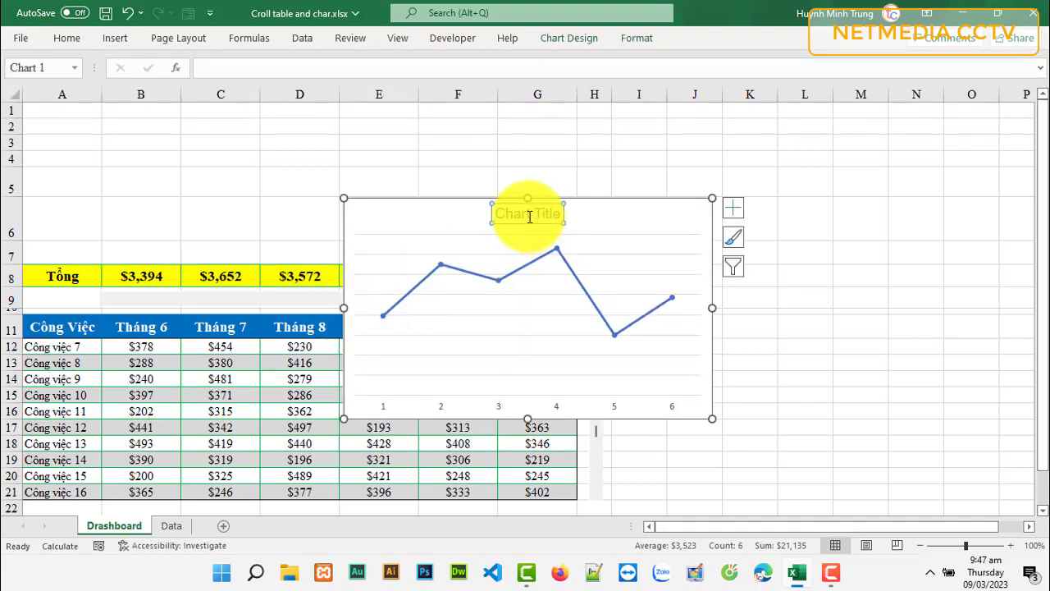
{"action": "key", "text": "Delete"}
- Shrink and reposition the chart above the totals row, spanning columns B–G
{"action": "left_click_drag", "start_coordinate": [527, 419], "coordinate": [527, 367]}
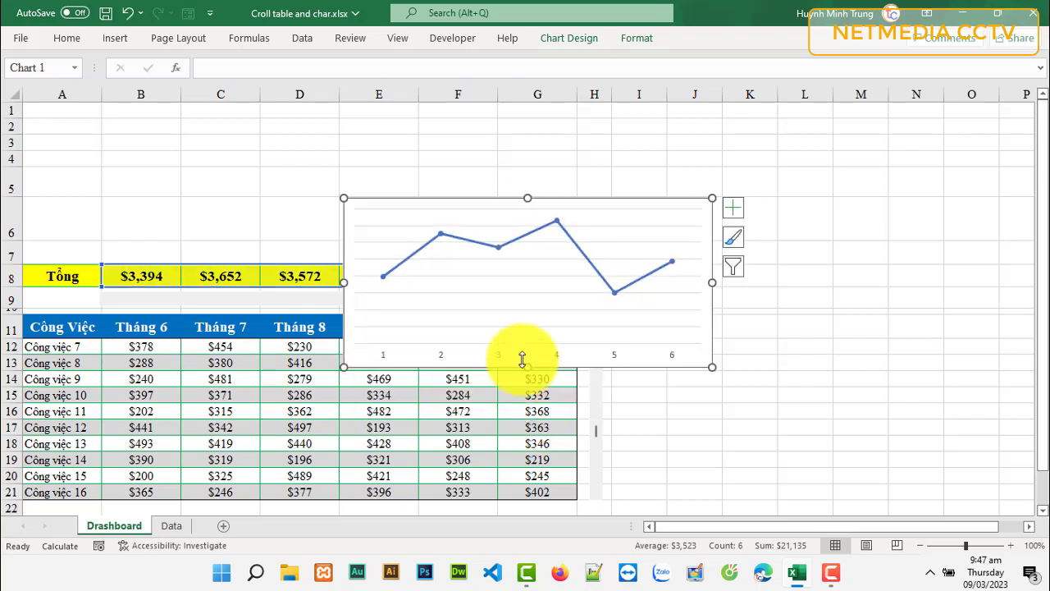
{"action": "left_click_drag", "start_coordinate": [431, 198], "coordinate": [222, 110]}
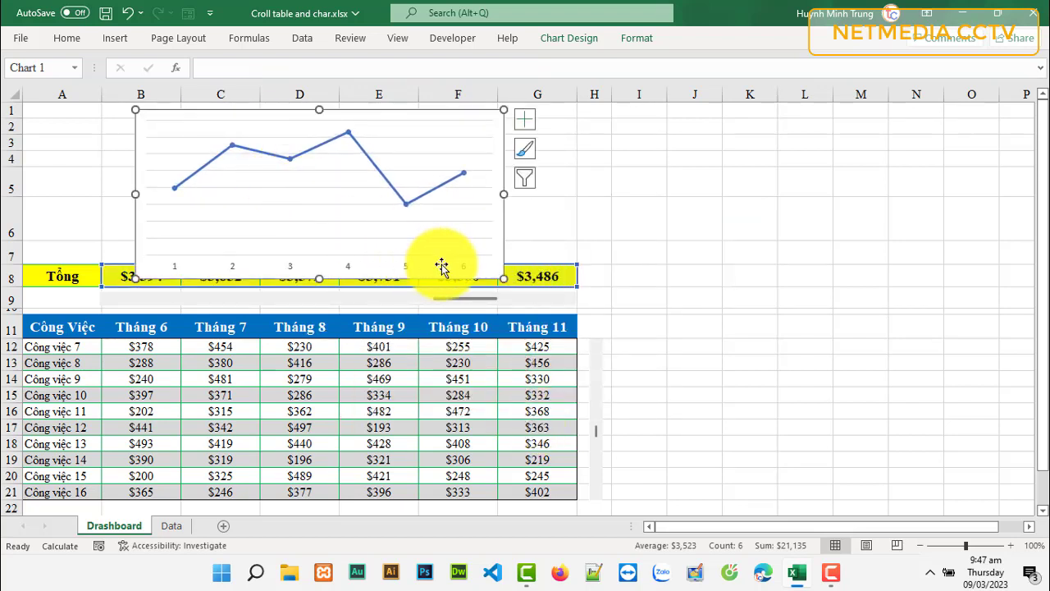
{"action": "left_click_drag", "start_coordinate": [501, 277], "coordinate": [500, 251]}
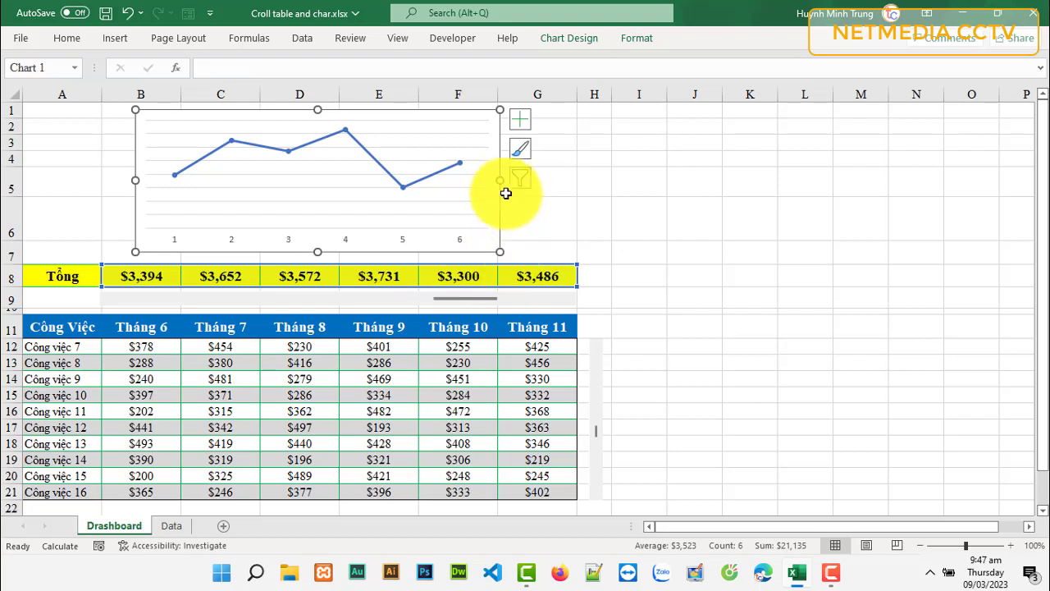
{"action": "left_click_drag", "start_coordinate": [499, 182], "coordinate": [576, 197]}
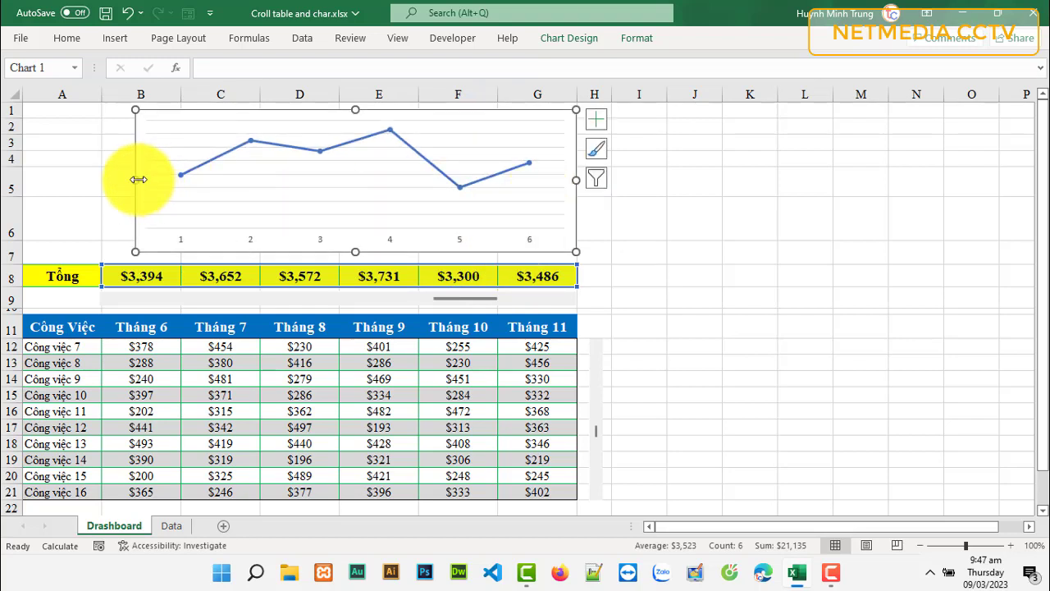
{"action": "left_click_drag", "start_coordinate": [138, 179], "coordinate": [103, 177]}
{"action": "key", "text": "Escape"}
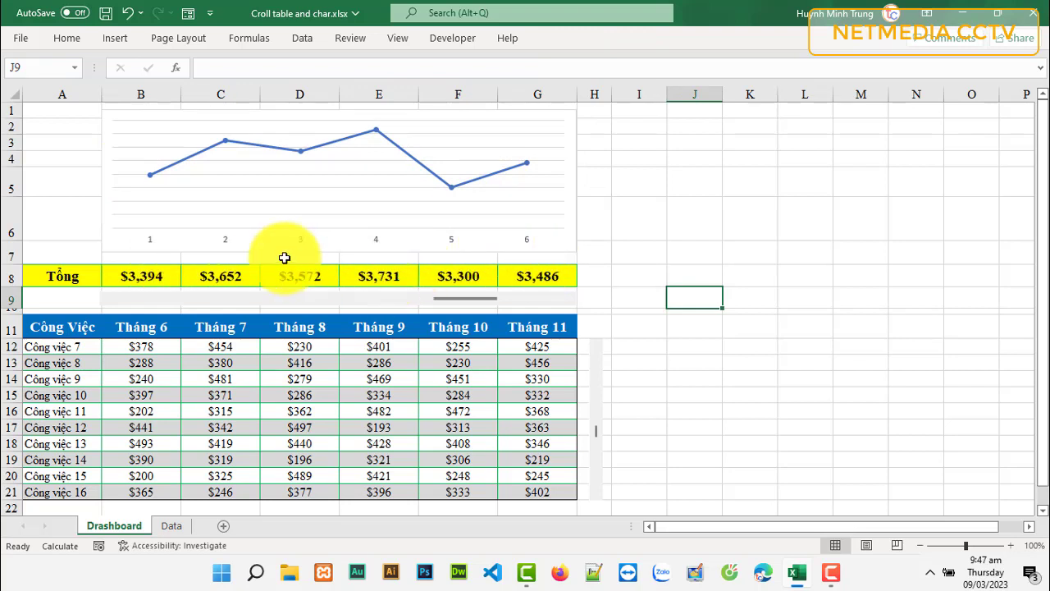
- Use the month headers in B11:G11 as the chart's horizontal axis labels
{"action": "left_click", "coordinate": [306, 240]}
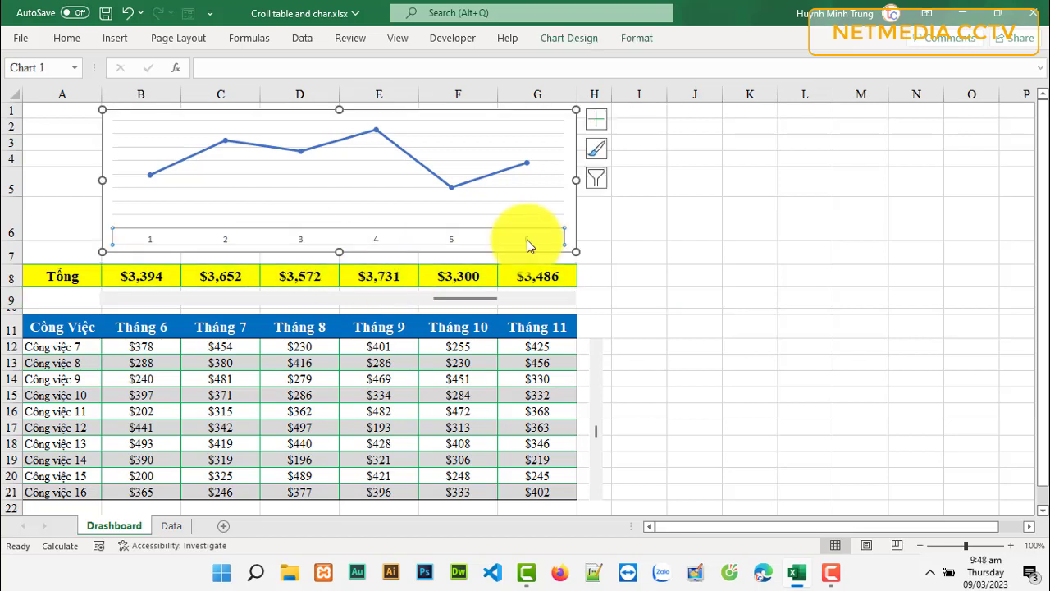
{"action": "right_click", "coordinate": [530, 246]}
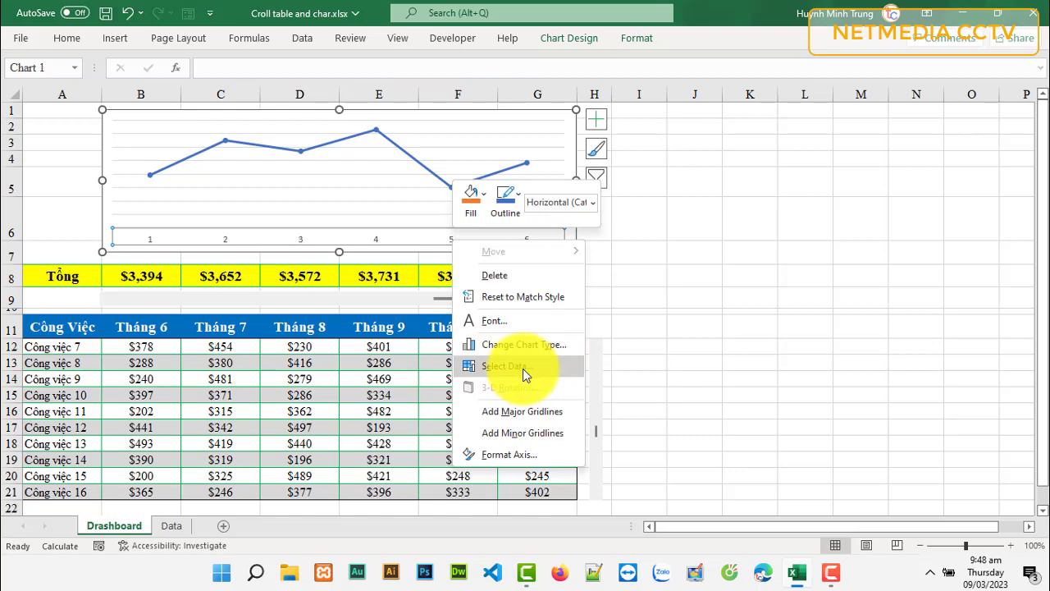
{"action": "left_click", "coordinate": [524, 367]}
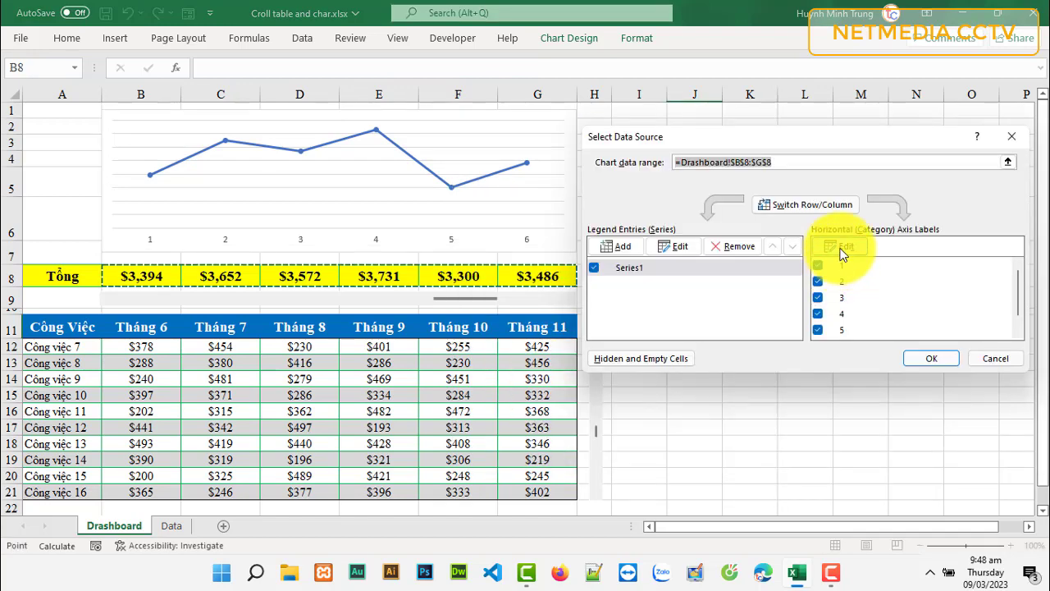
{"action": "left_click", "coordinate": [840, 249]}
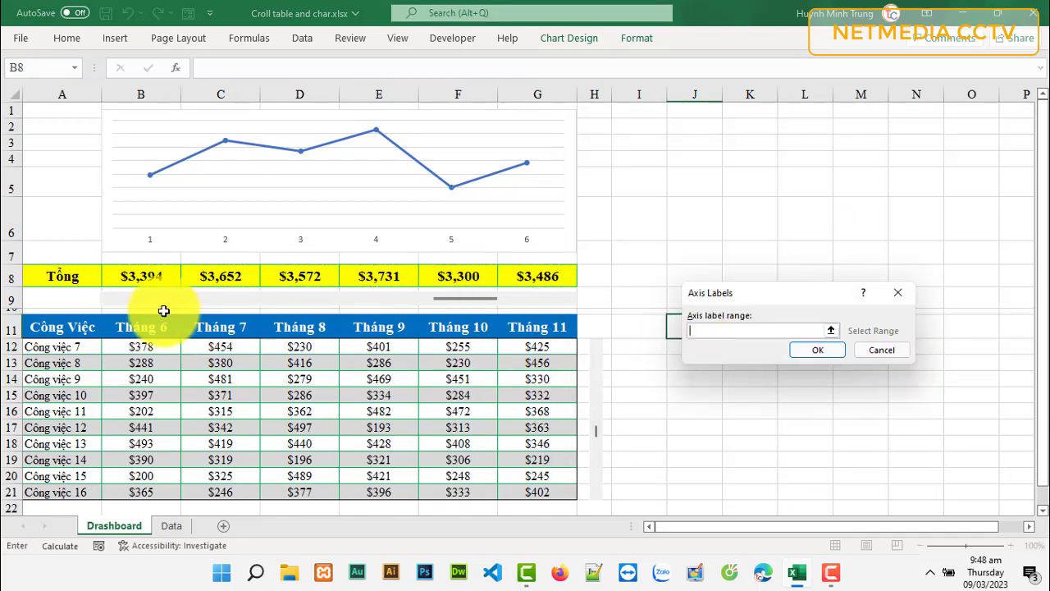
{"action": "left_click_drag", "start_coordinate": [136, 327], "coordinate": [534, 335]}
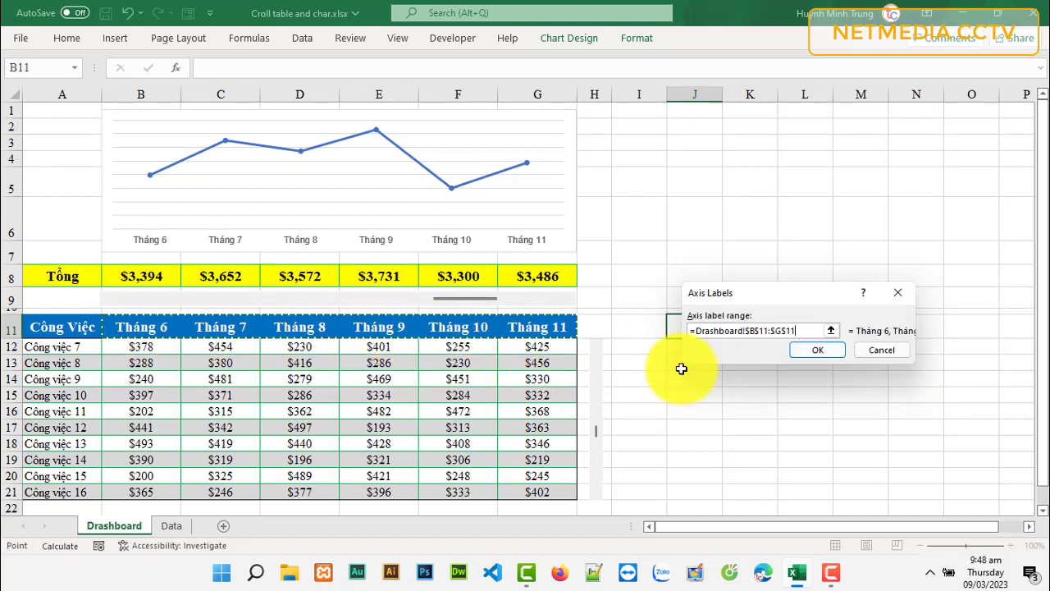
{"action": "left_click", "coordinate": [831, 350]}
{"action": "left_click", "coordinate": [930, 360]}
{"action": "left_click", "coordinate": [816, 359]}
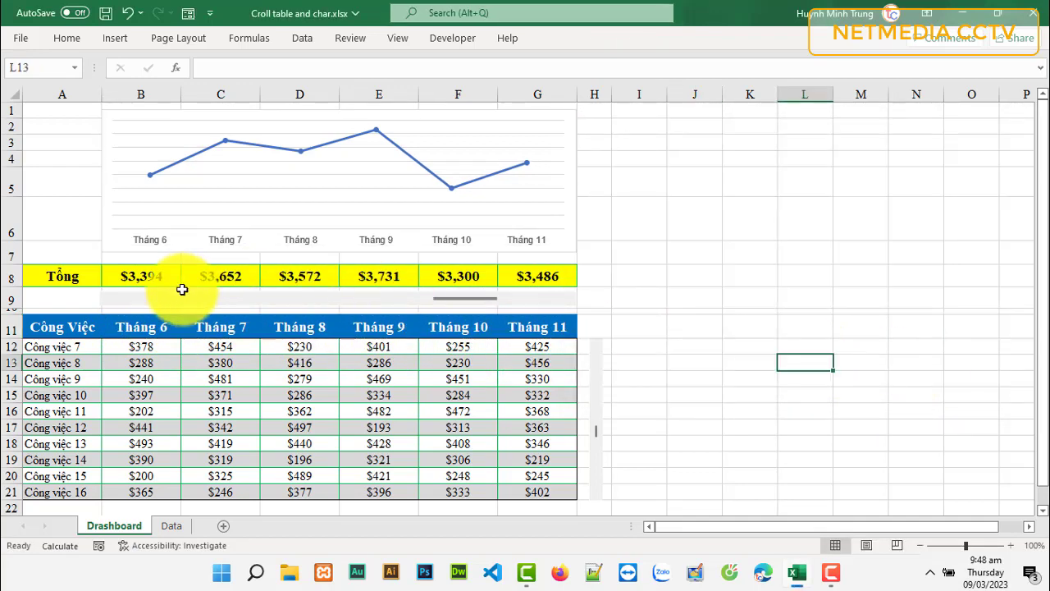
- Scroll the months to Tháng 5–10 so the chart updates, then select the chart
{"action": "left_click", "coordinate": [111, 300]}
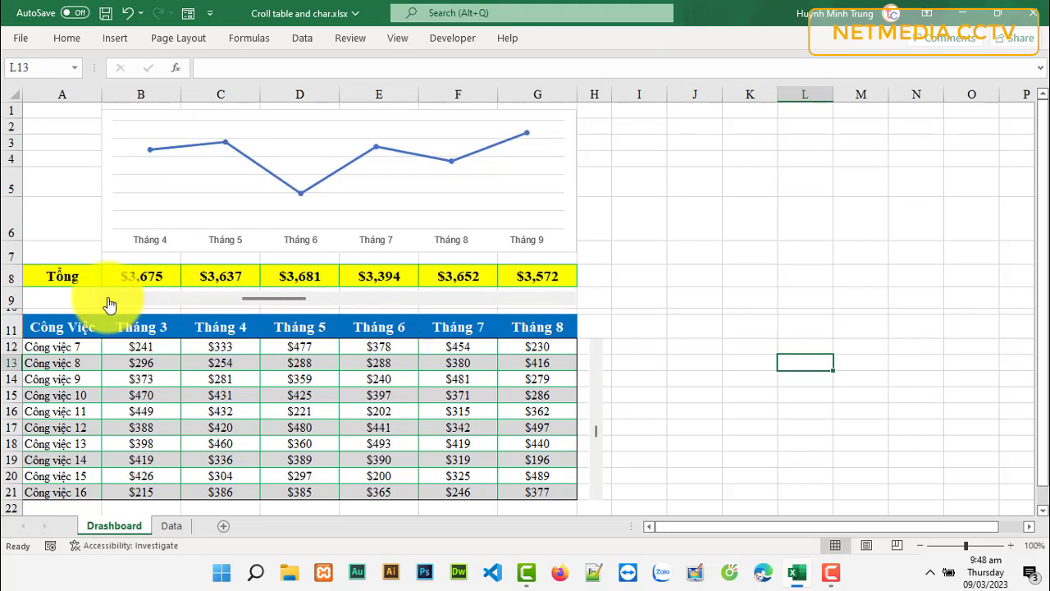
{"action": "left_click", "coordinate": [572, 304]}
{"action": "left_click", "coordinate": [573, 303]}
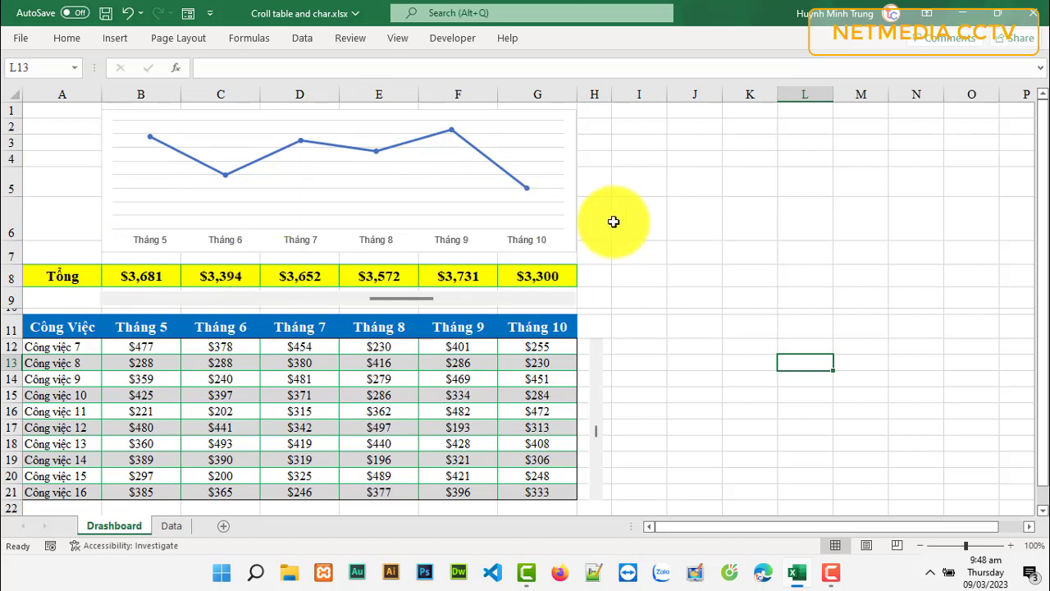
{"action": "left_click", "coordinate": [338, 144]}
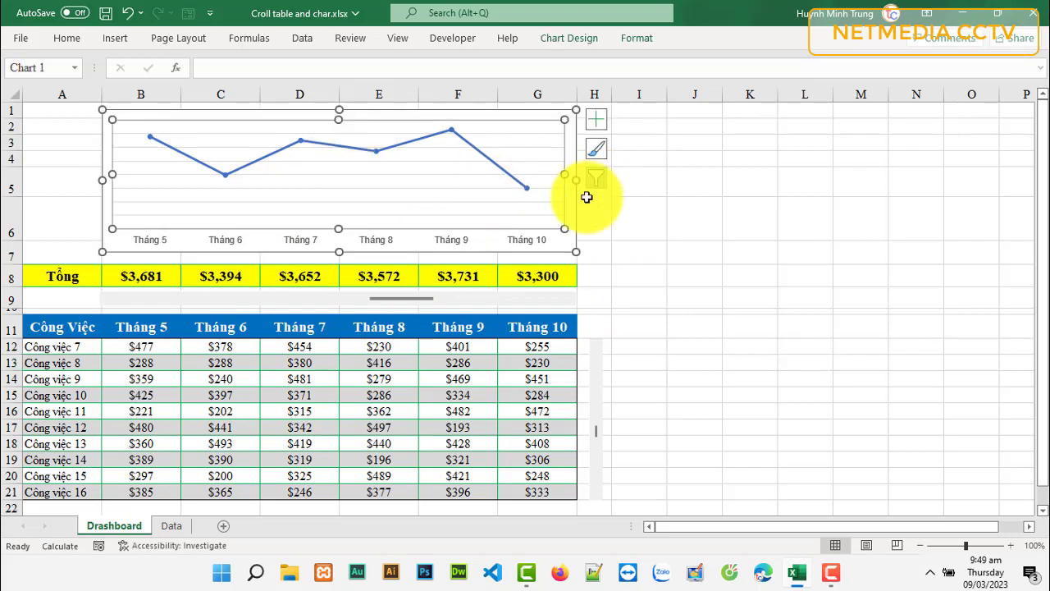
- Add data labels to the chart points, reading $3,681 through $3,300
{"action": "left_click", "coordinate": [598, 125]}
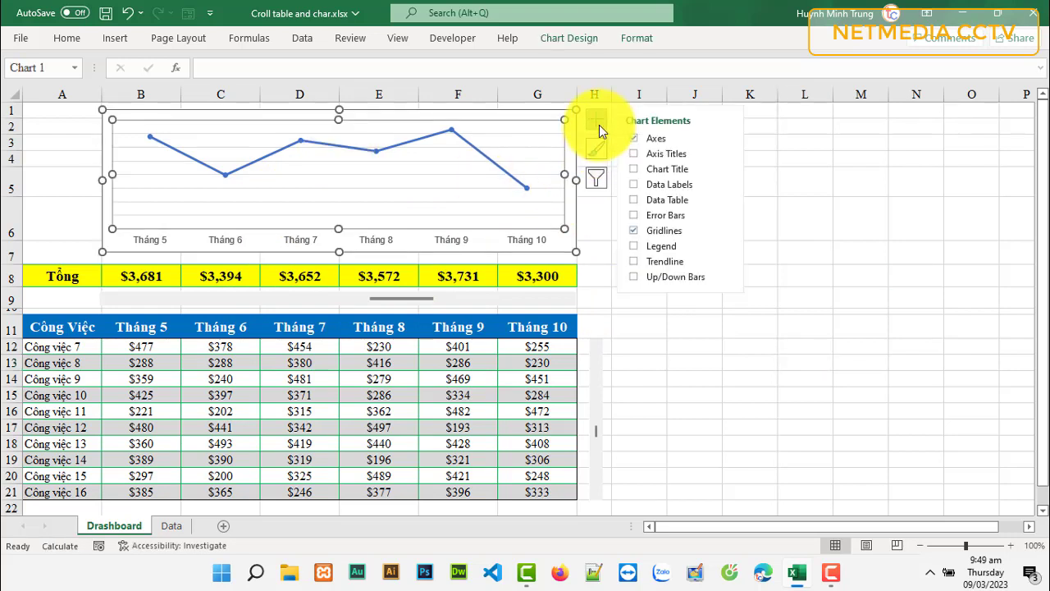
{"action": "left_click", "coordinate": [638, 187]}
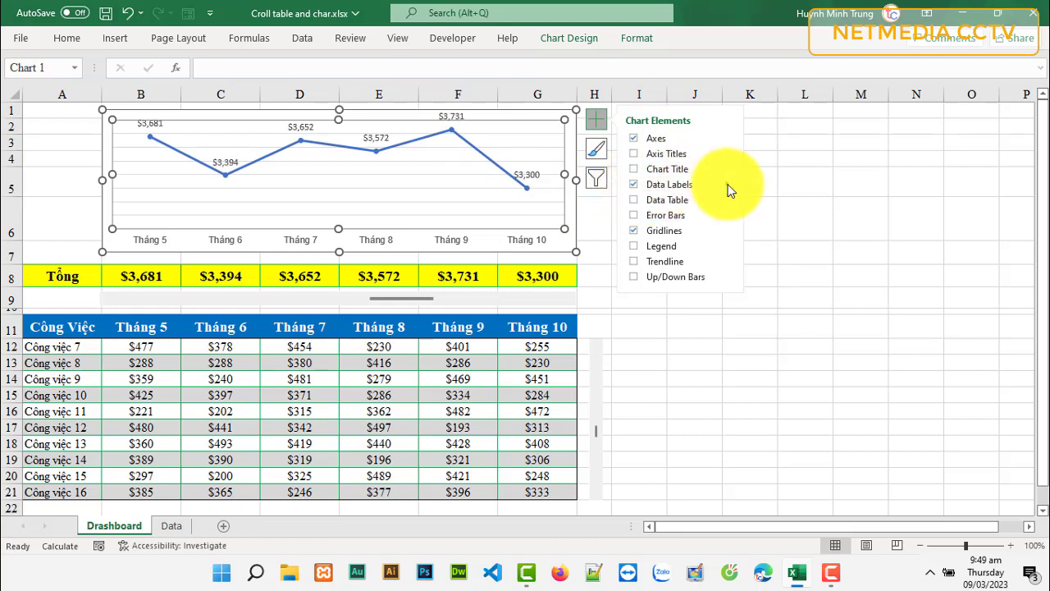
{"action": "mouse_move", "coordinate": [731, 190]}
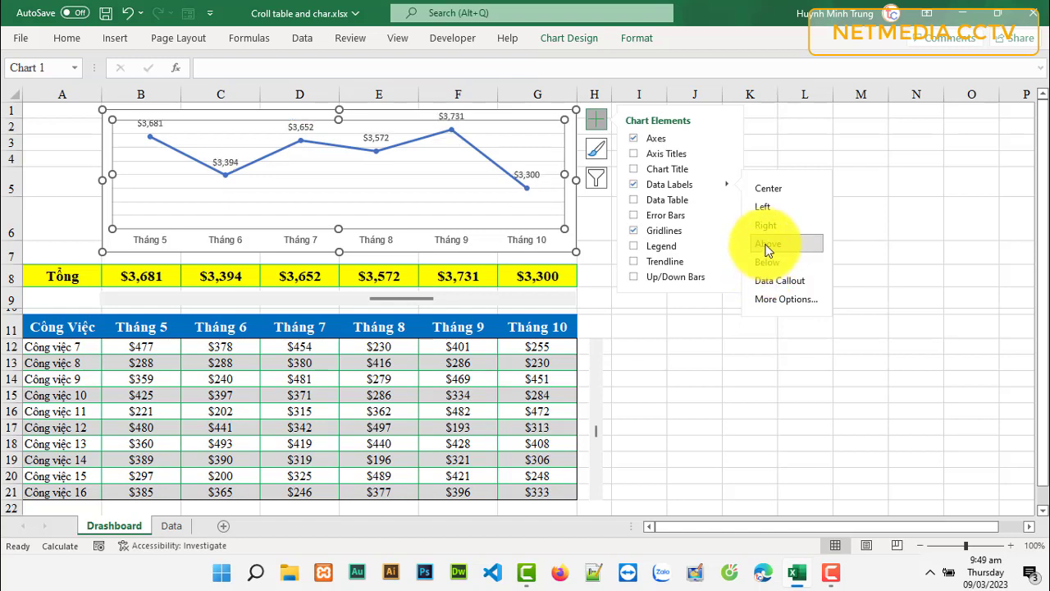
{"action": "left_click", "coordinate": [736, 342]}
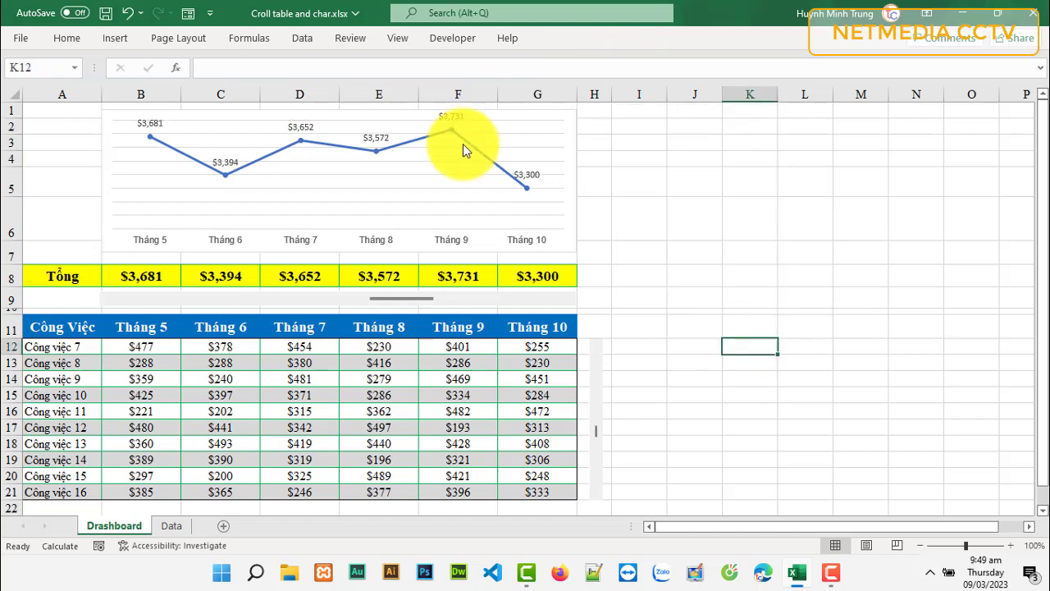
- Format the chart line as a solid purple line, 1.75 pt wide
{"action": "right_click", "coordinate": [463, 141]}
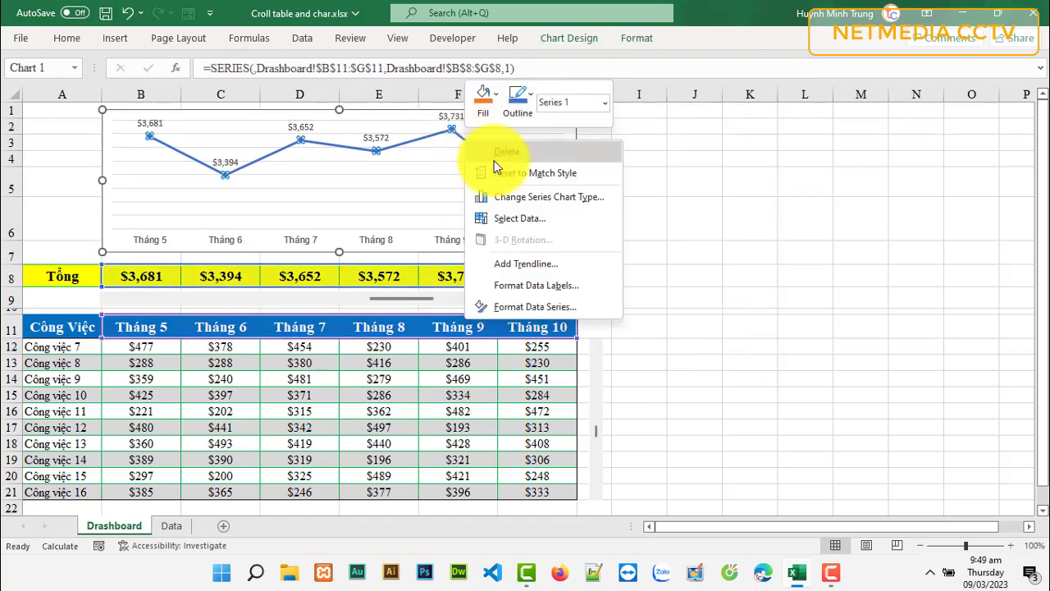
{"action": "left_click", "coordinate": [576, 287]}
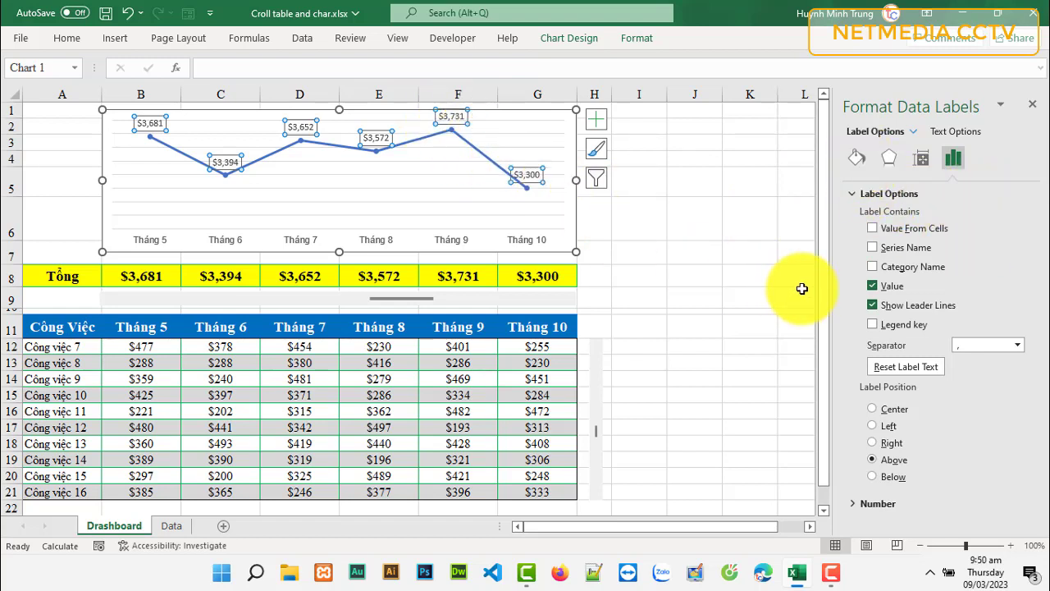
{"action": "left_click", "coordinate": [422, 137]}
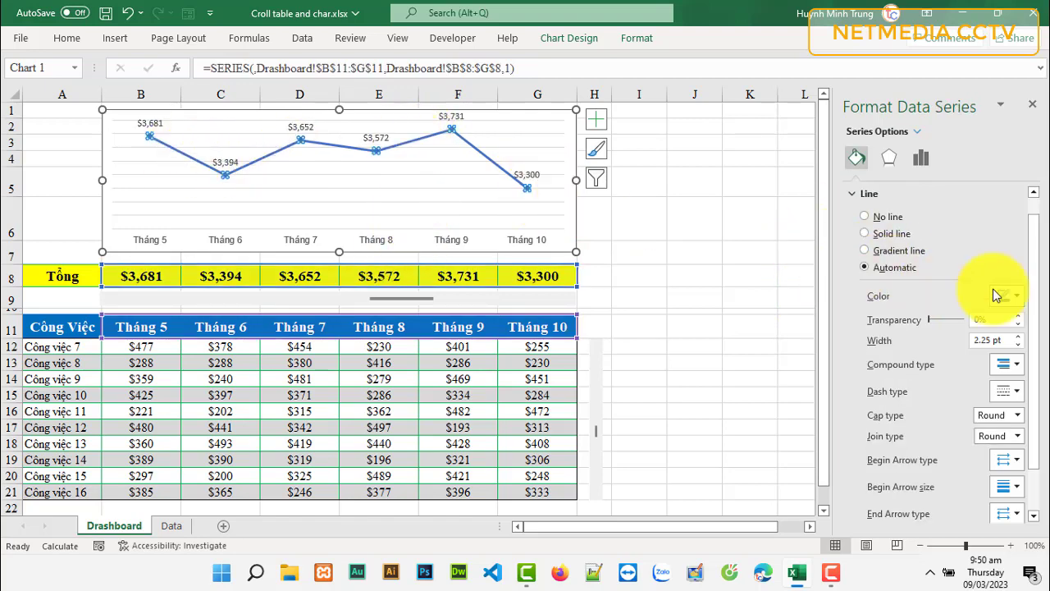
{"action": "left_click", "coordinate": [1019, 296]}
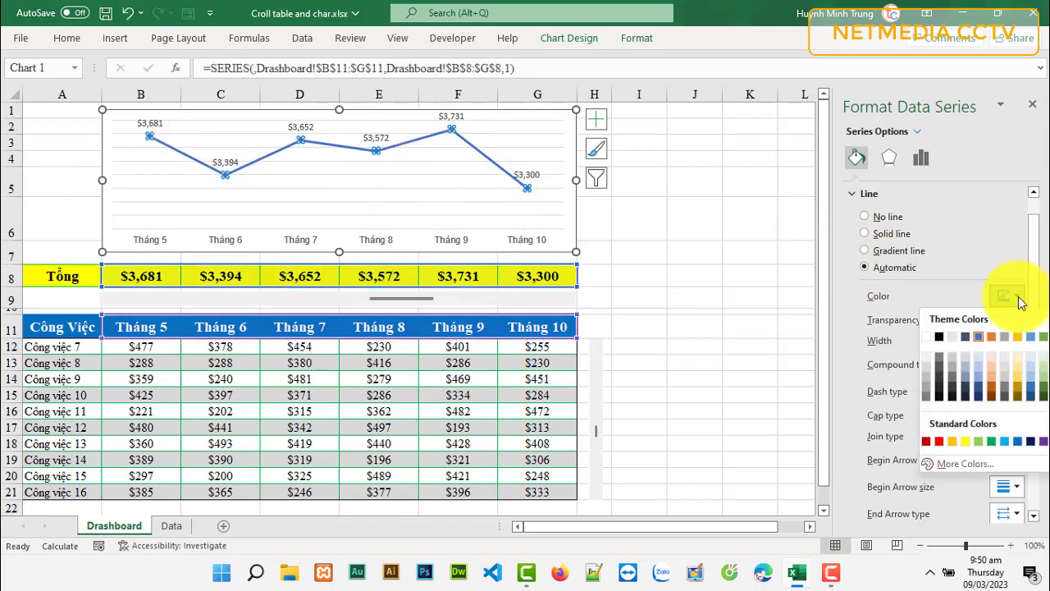
{"action": "left_click", "coordinate": [1044, 442]}
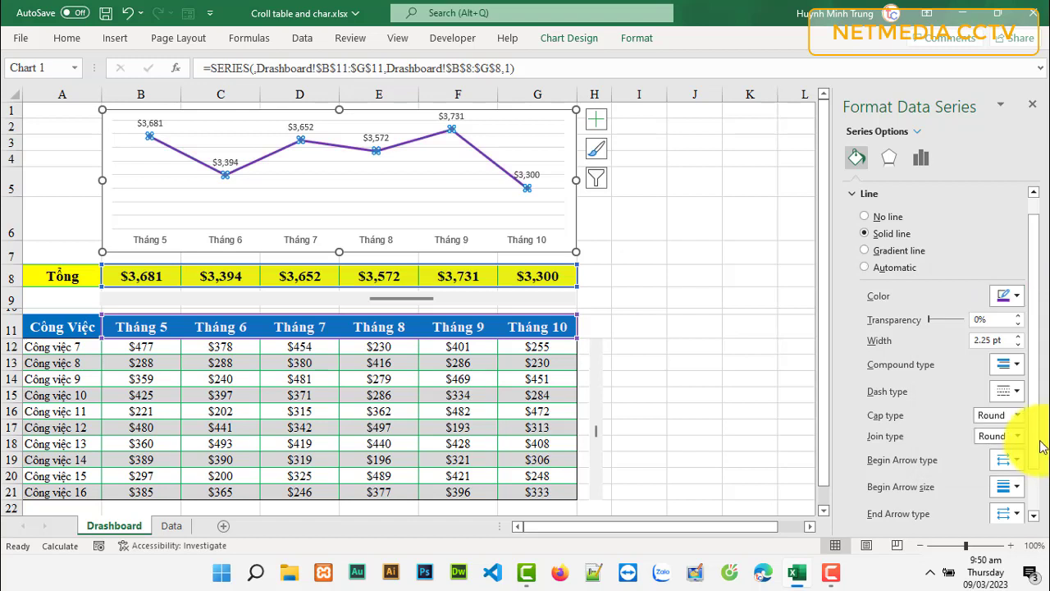
{"action": "left_click", "coordinate": [1018, 344]}
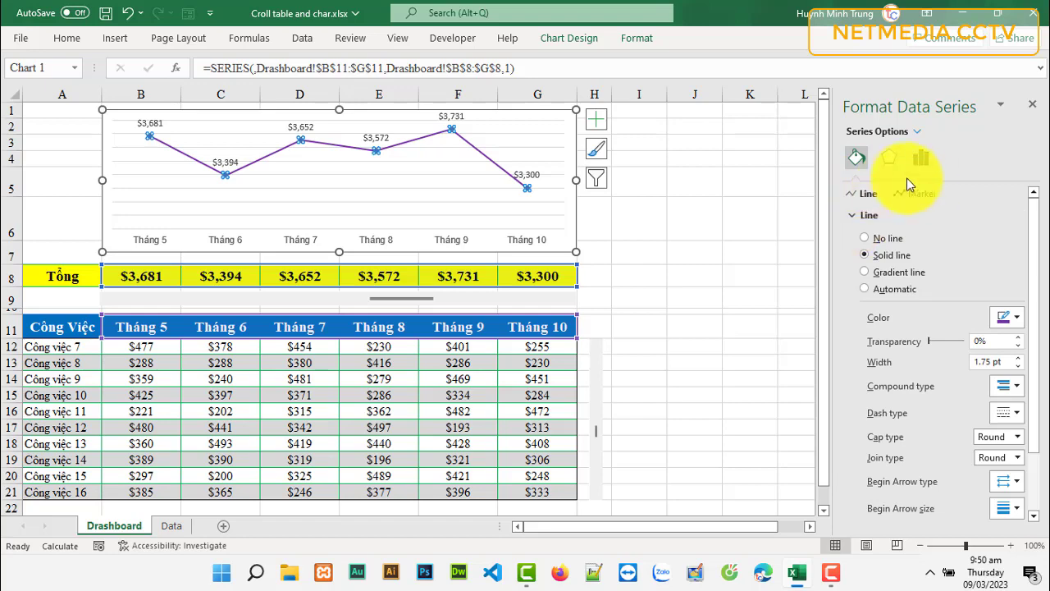
- Set the line's markers to a built-in shape at size 7
{"action": "left_click", "coordinate": [915, 197]}
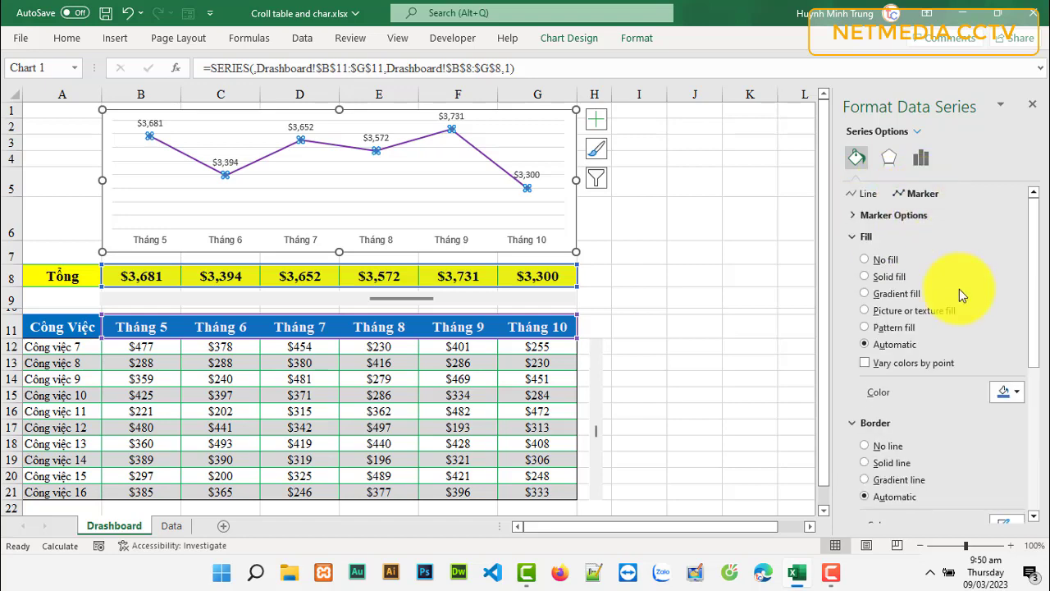
{"action": "scroll", "coordinate": [977, 459], "scroll_direction": "down", "scroll_amount": 3}
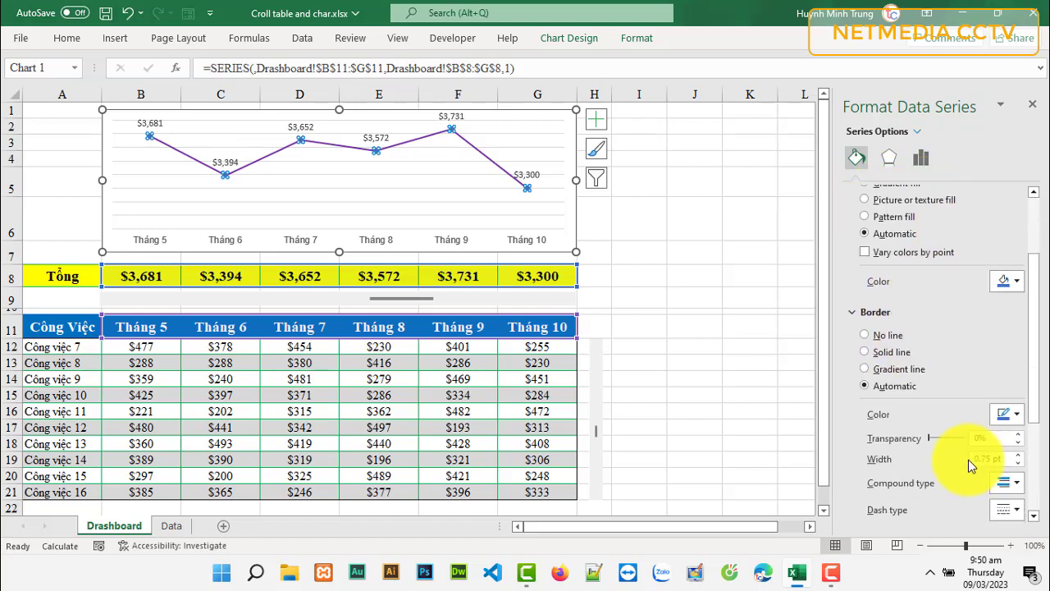
{"action": "left_click", "coordinate": [923, 195]}
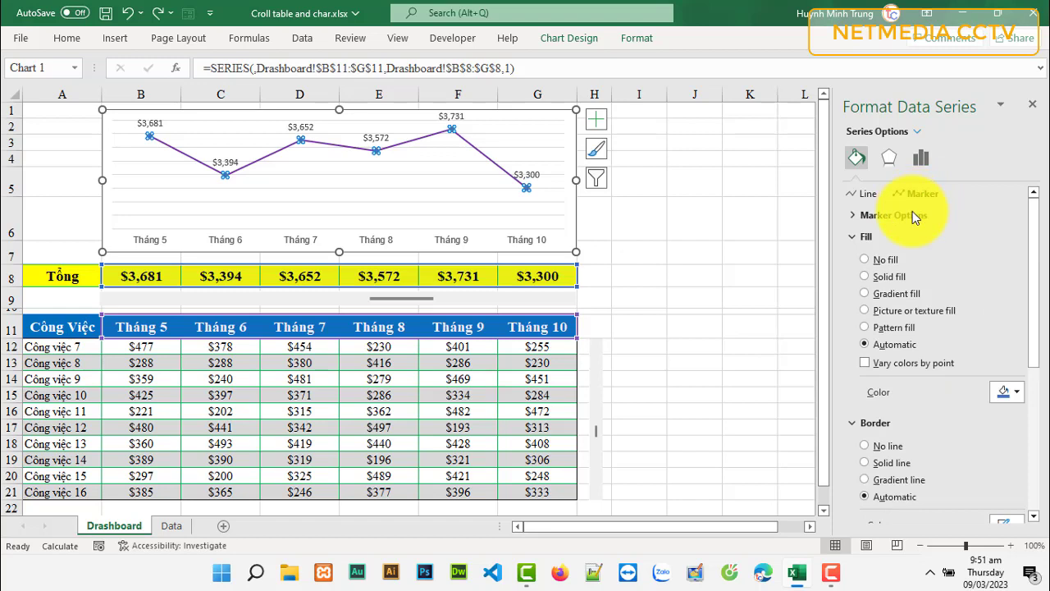
{"action": "left_click", "coordinate": [859, 216]}
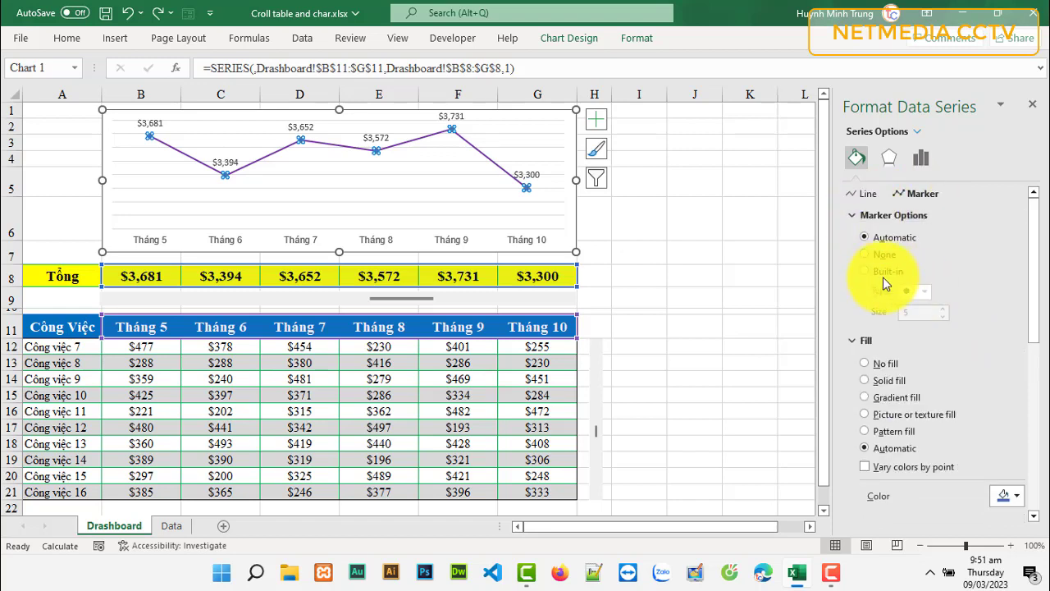
{"action": "left_click", "coordinate": [943, 307]}
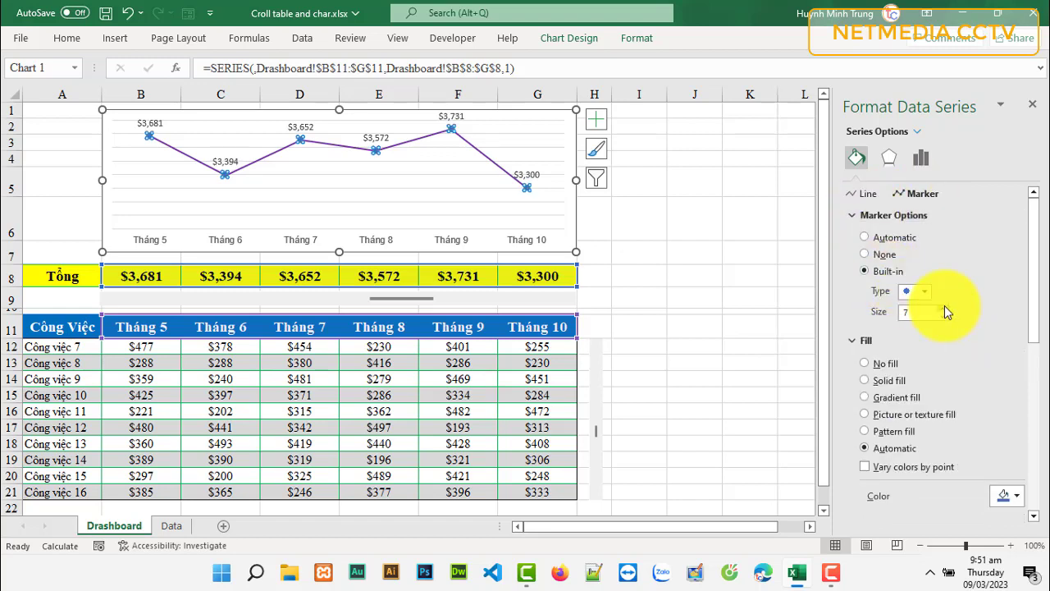
{"action": "left_click", "coordinate": [864, 365]}
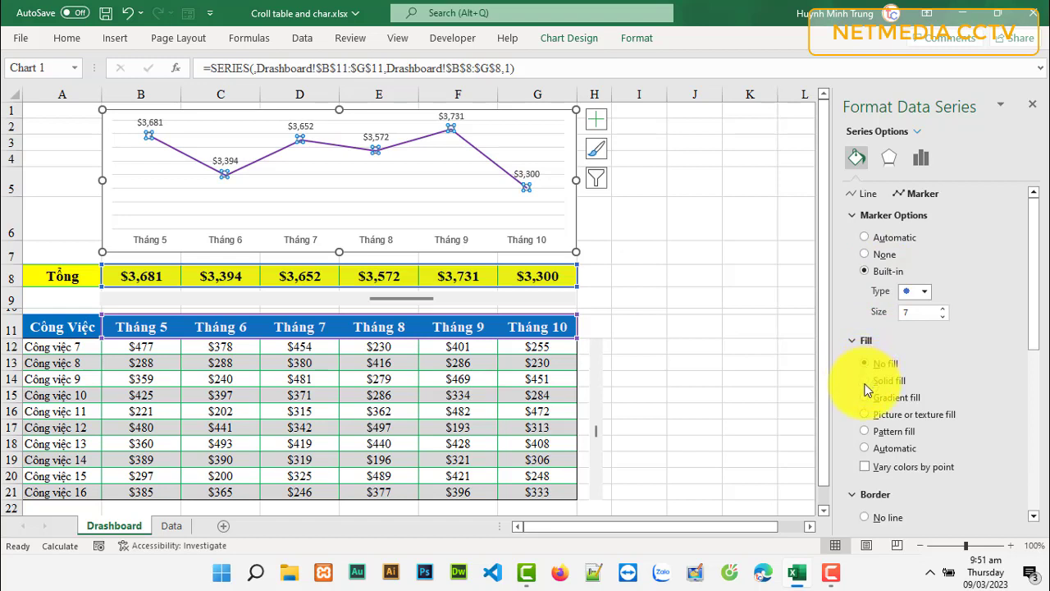
- Give the markers a solid white fill and close the formatting pane
{"action": "left_click", "coordinate": [864, 382]}
{"action": "left_click", "coordinate": [1009, 495]}
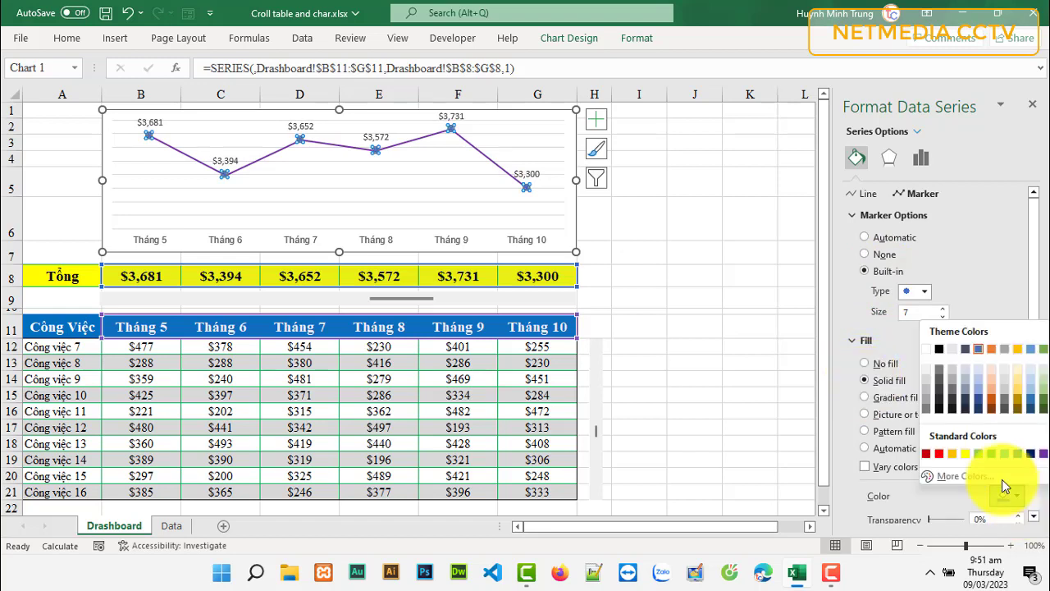
{"action": "left_click", "coordinate": [930, 348]}
{"action": "left_click", "coordinate": [694, 218]}
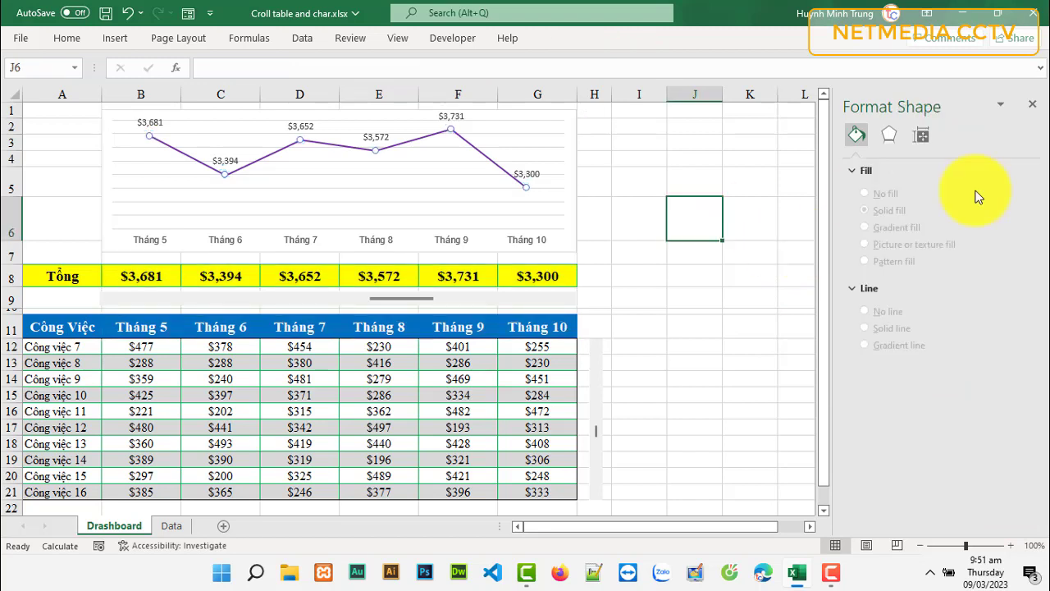
{"action": "left_click", "coordinate": [1032, 105]}
{"action": "left_click", "coordinate": [648, 298]}
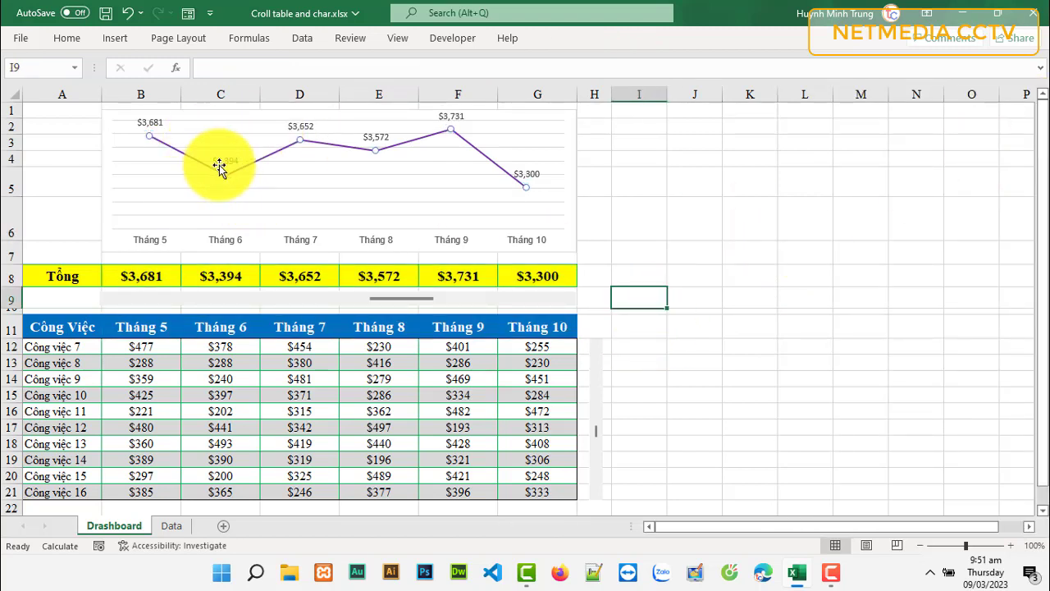
- Outline the chart area with a solid green border via Format Chart Area
{"action": "left_click", "coordinate": [576, 218]}
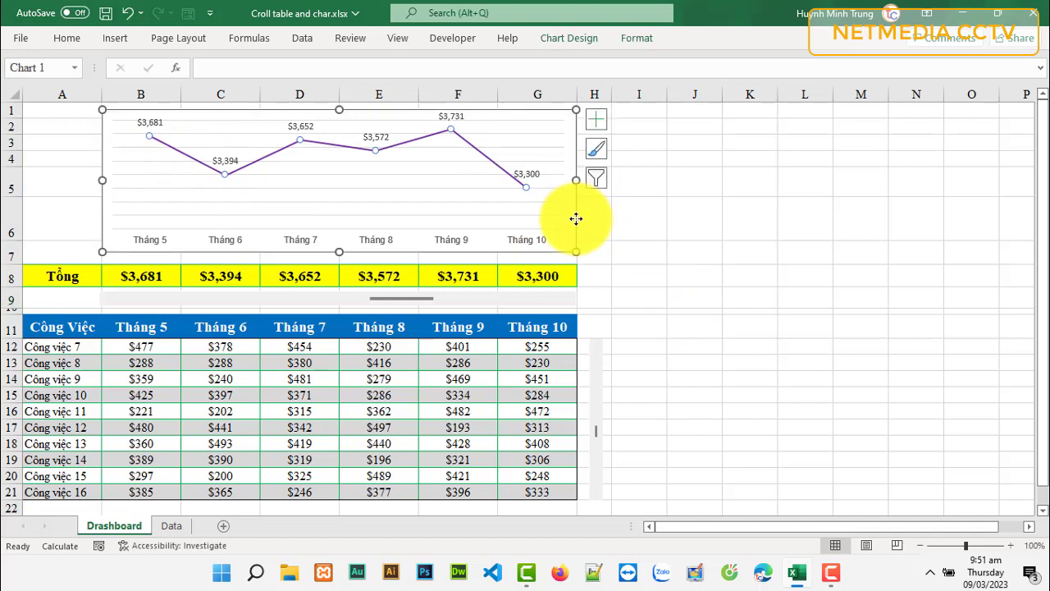
{"action": "right_click", "coordinate": [576, 215]}
{"action": "left_click", "coordinate": [650, 519]}
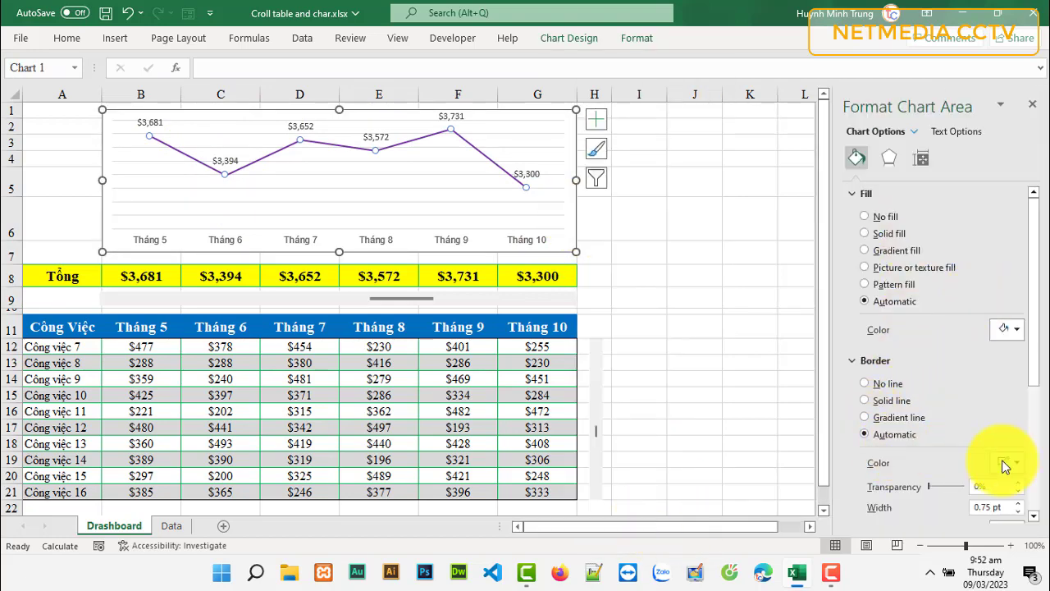
{"action": "left_click", "coordinate": [1016, 464]}
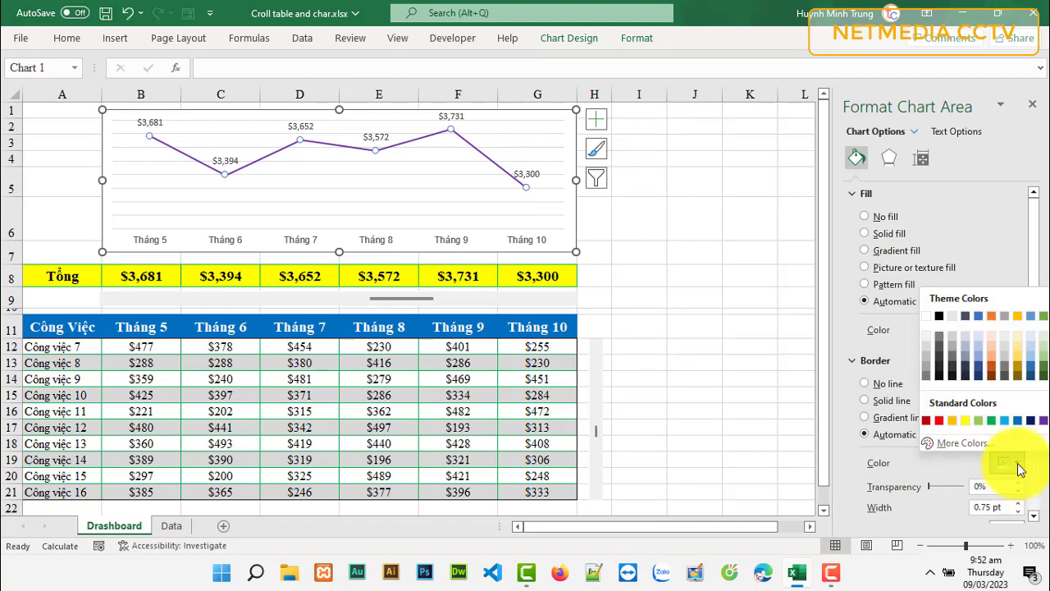
{"action": "left_click", "coordinate": [990, 421]}
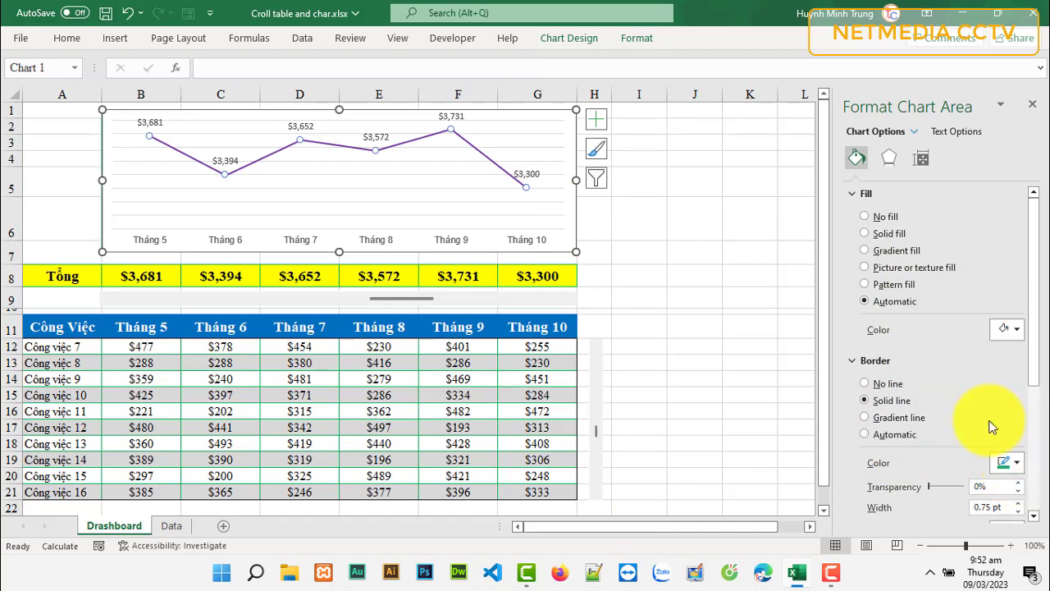
{"action": "key", "text": "Tab"}
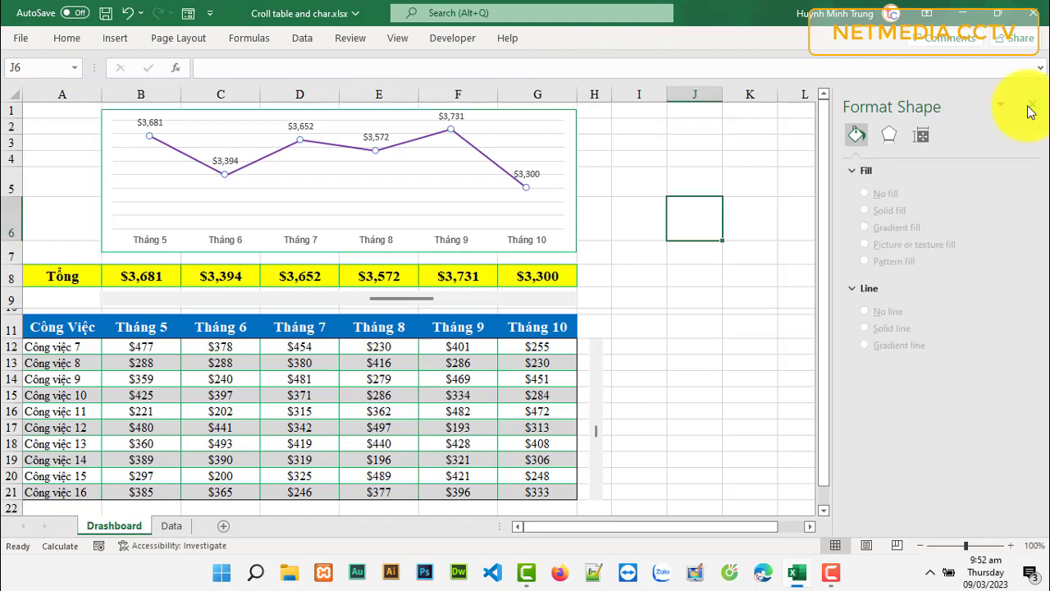
{"action": "left_click", "coordinate": [1032, 104]}
{"action": "left_click", "coordinate": [807, 312]}
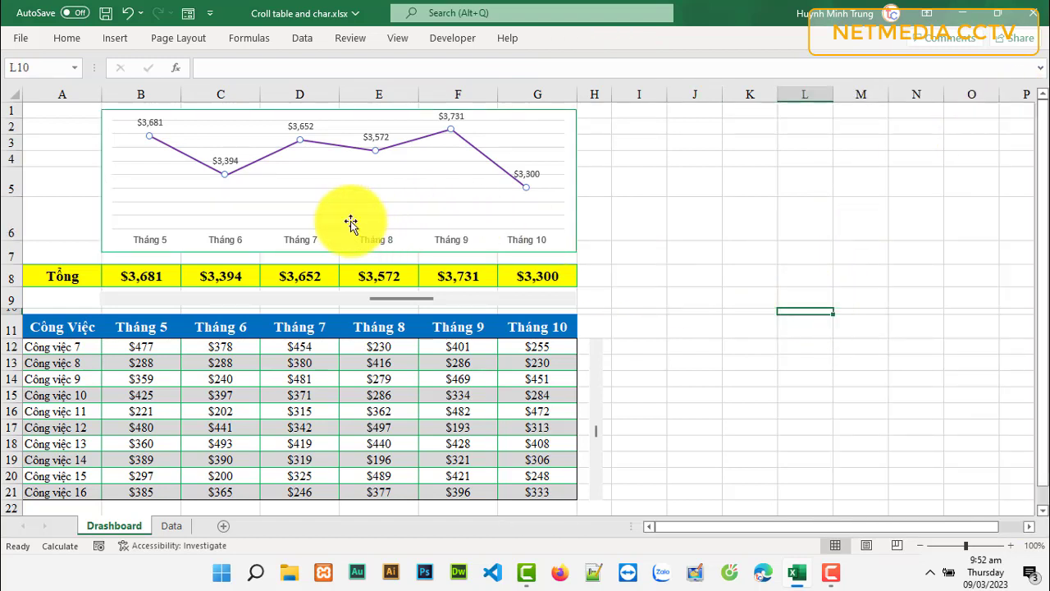
- Step the month columns back to Tháng 1, then forward until Tháng 4–9 are displayed
{"action": "left_click", "coordinate": [107, 302]}
{"action": "left_click", "coordinate": [106, 302]}
{"action": "left_click", "coordinate": [105, 302]}
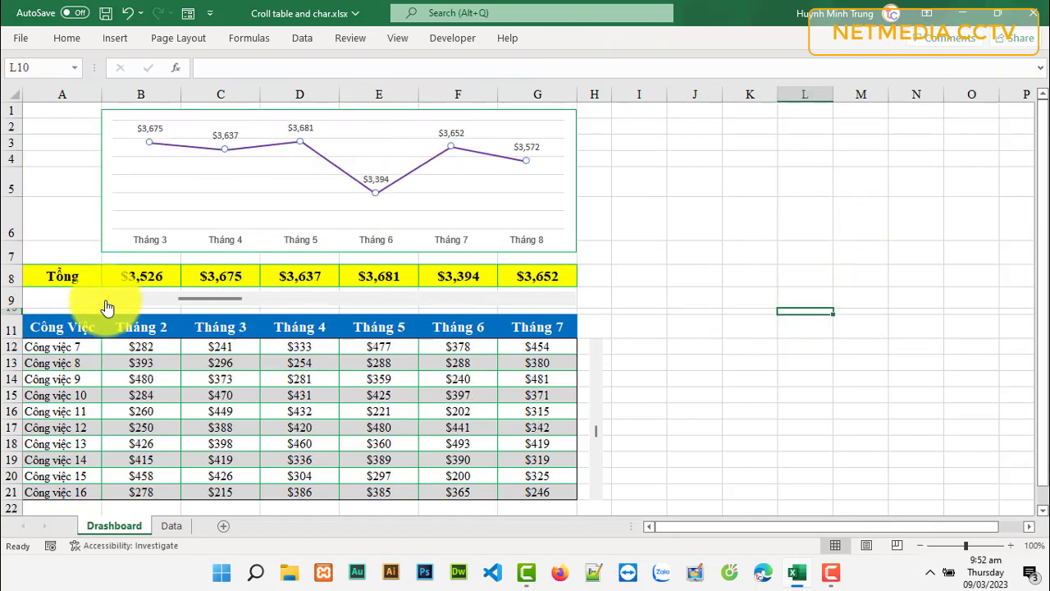
{"action": "left_click", "coordinate": [106, 302]}
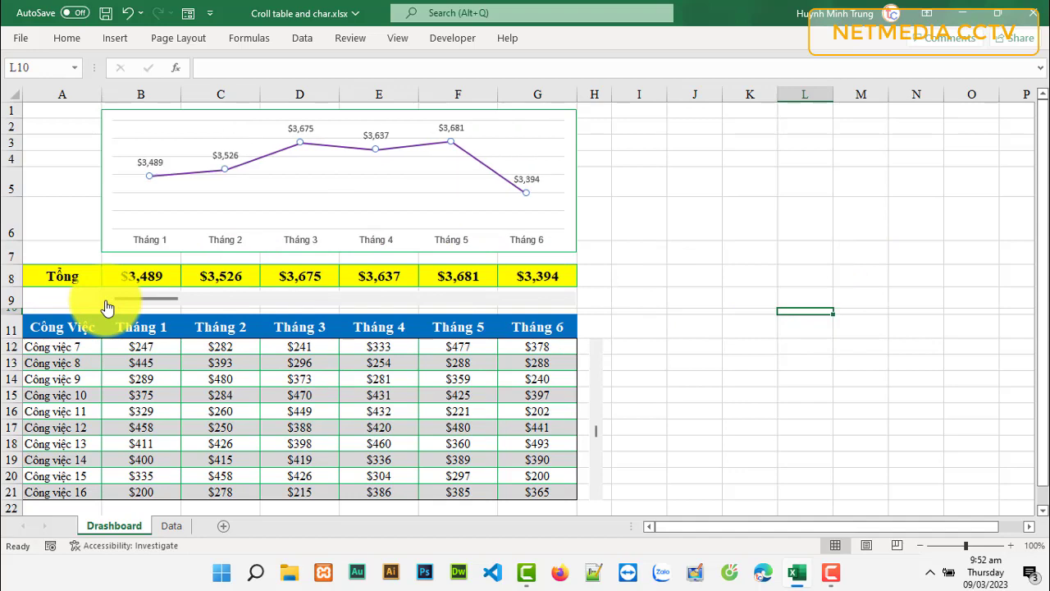
{"action": "left_click", "coordinate": [570, 304]}
{"action": "left_click", "coordinate": [573, 303]}
{"action": "left_click", "coordinate": [574, 304]}
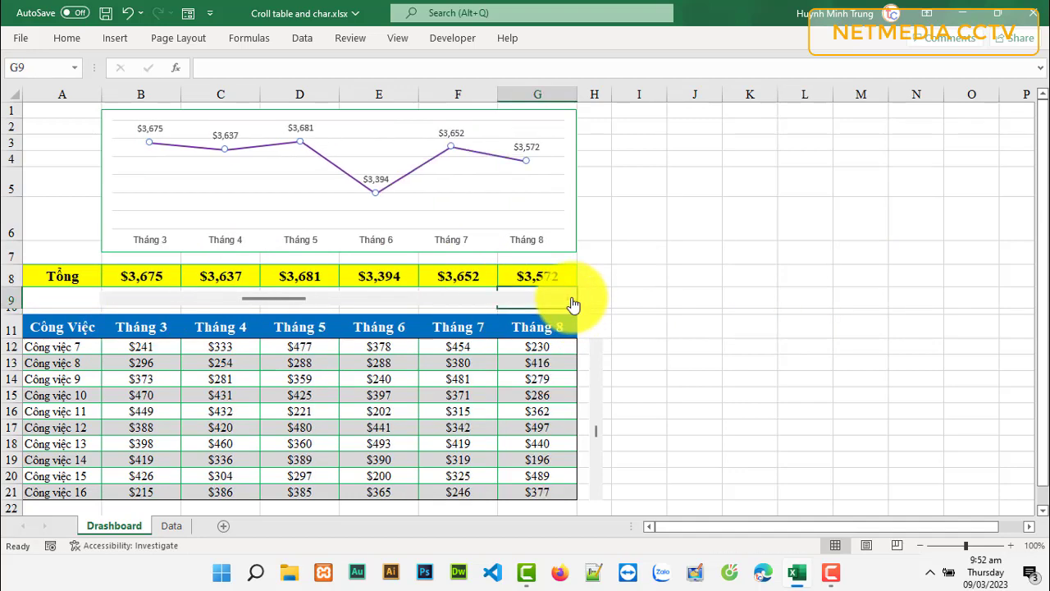
{"action": "left_click", "coordinate": [573, 303]}
- Scroll the task rows up to Công việc 2, then down to show Công việc 10–19
{"action": "left_click", "coordinate": [598, 343]}
{"action": "left_click", "coordinate": [598, 344]}
{"action": "left_click", "coordinate": [598, 343]}
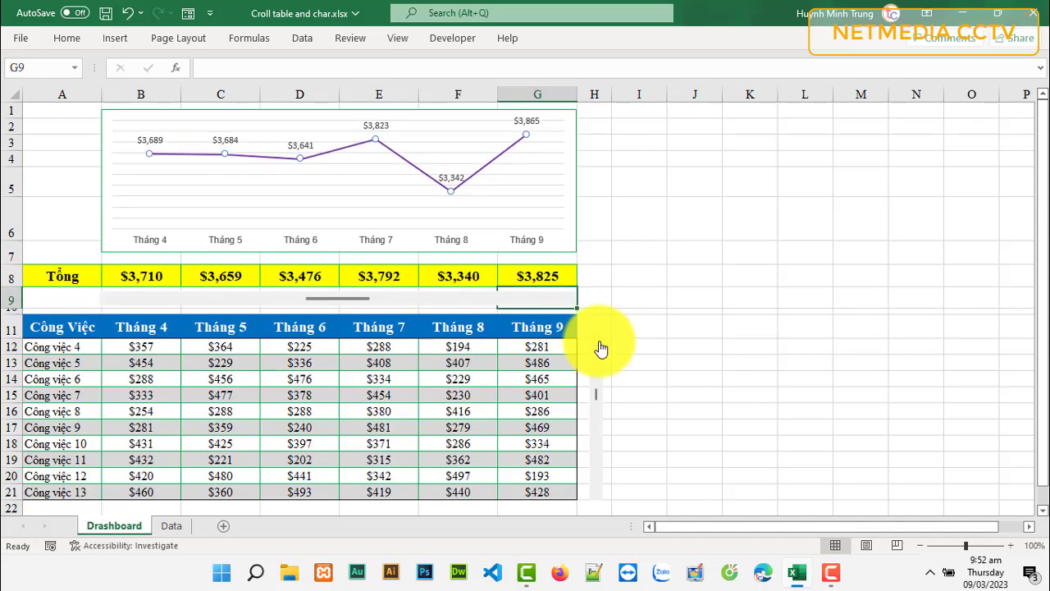
{"action": "left_click", "coordinate": [598, 343]}
{"action": "left_click", "coordinate": [598, 344]}
{"action": "left_click", "coordinate": [598, 343]}
{"action": "left_click_drag", "start_coordinate": [597, 361], "coordinate": [665, 452]}
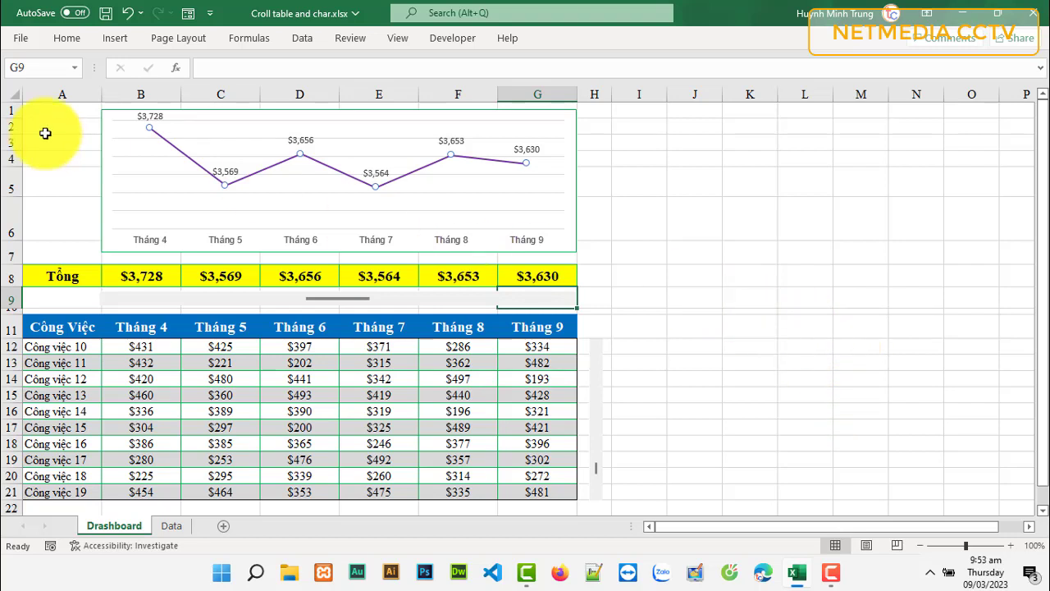
- Select the whole Dashboard sheet, untick Gridlines on the View tab, then clear the selection
{"action": "left_click", "coordinate": [14, 99]}
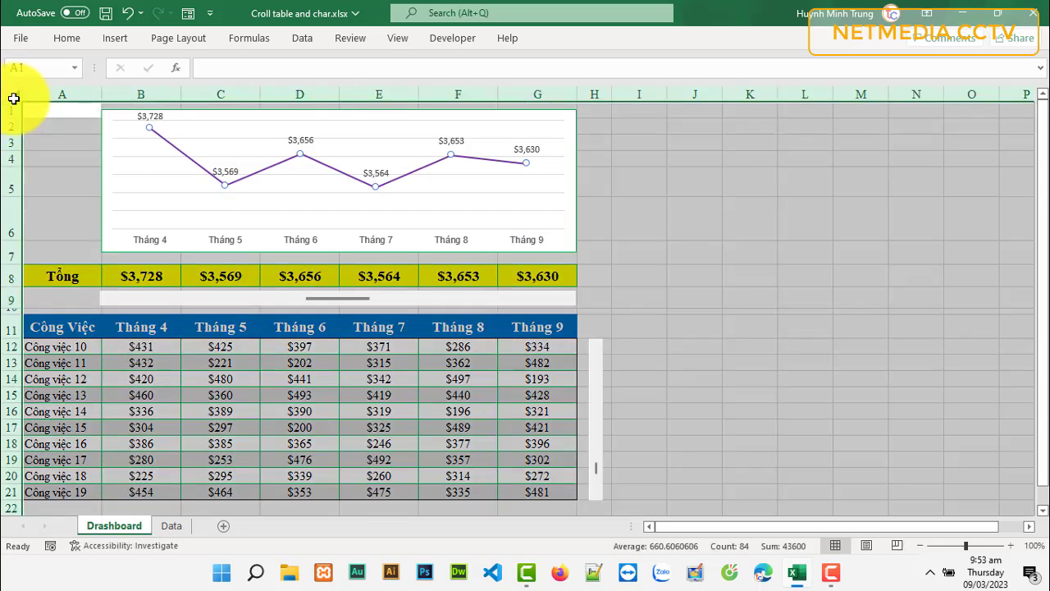
{"action": "left_click", "coordinate": [395, 38]}
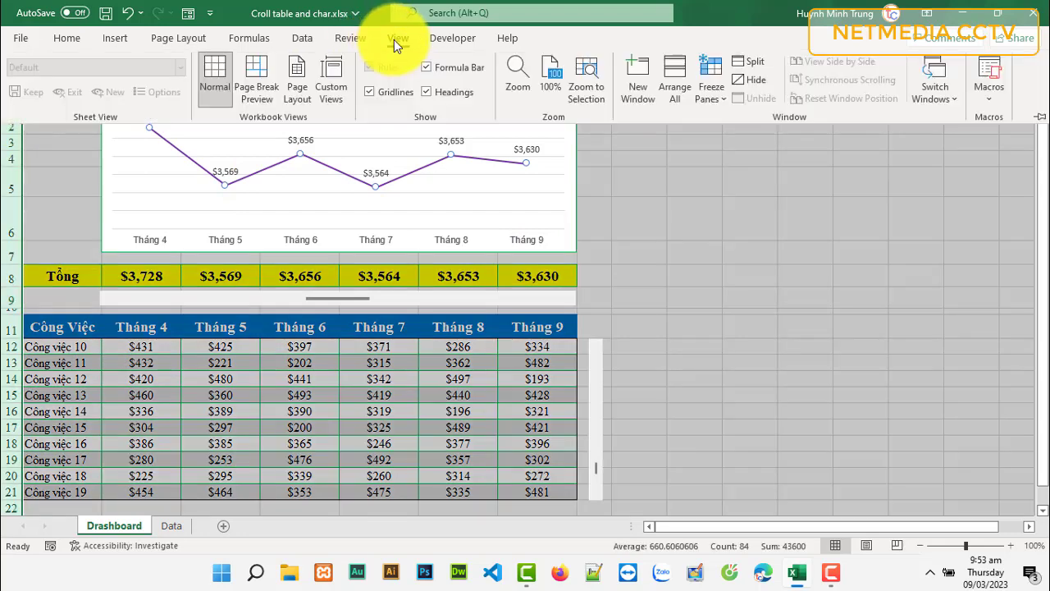
{"action": "left_click", "coordinate": [371, 90]}
{"action": "left_click", "coordinate": [747, 350]}
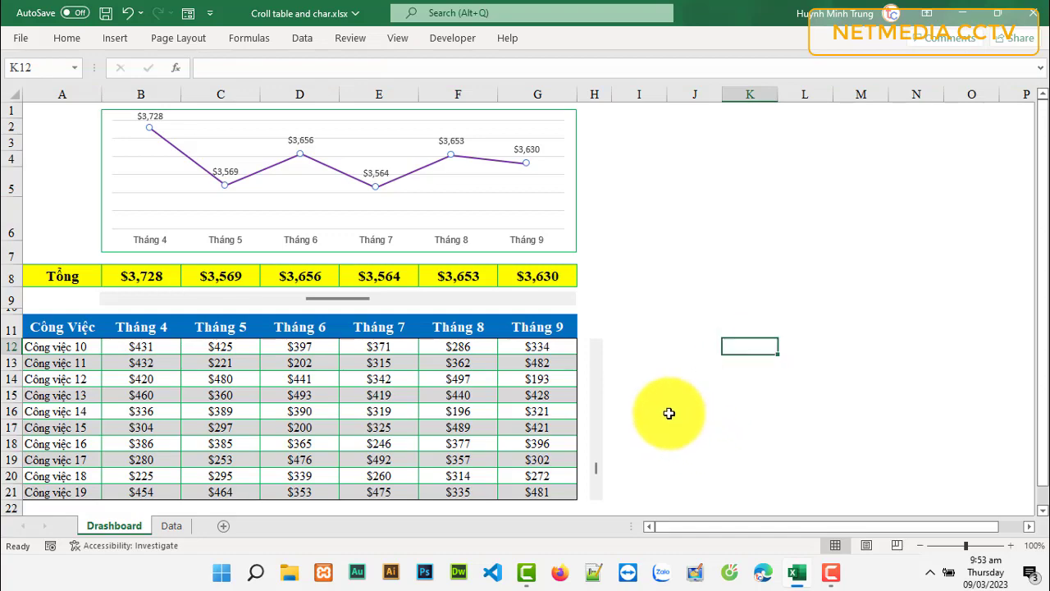